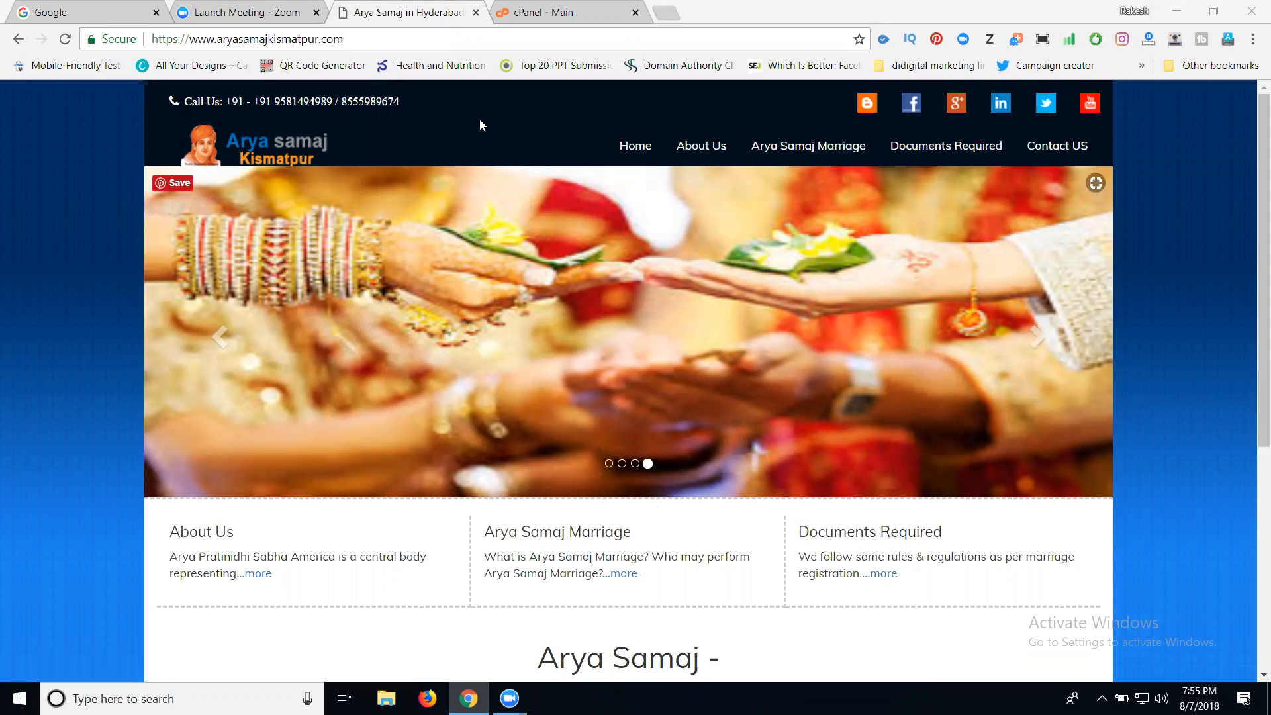
- Look over the Arya Samaj Kismatpur website's home page and its cPanel dashboard
left_click(466, 39)
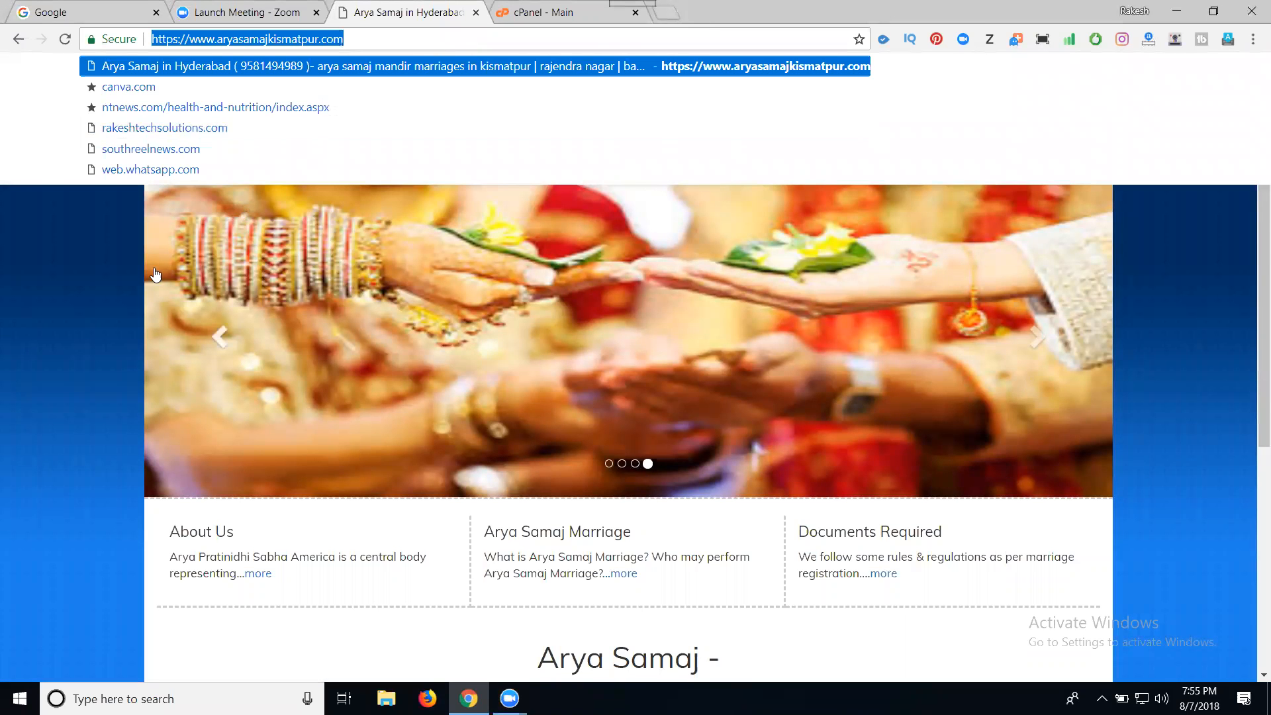
left_click(95, 264)
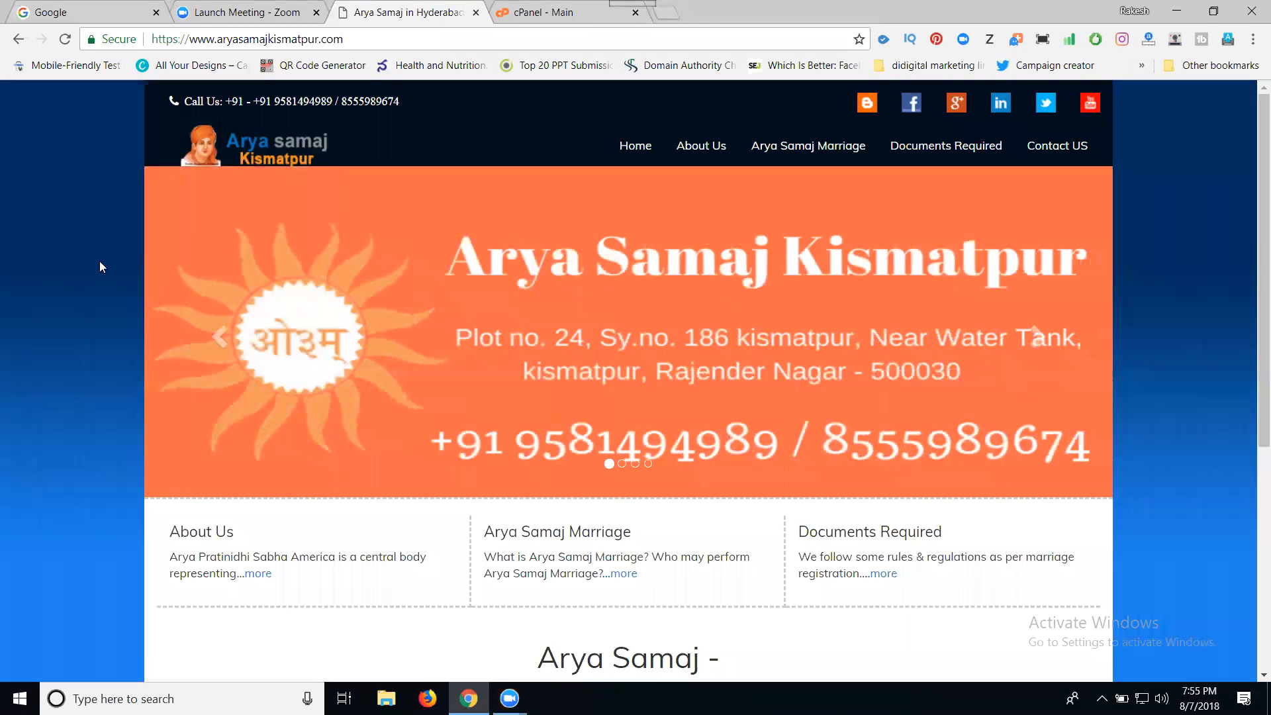
left_click(514, 19)
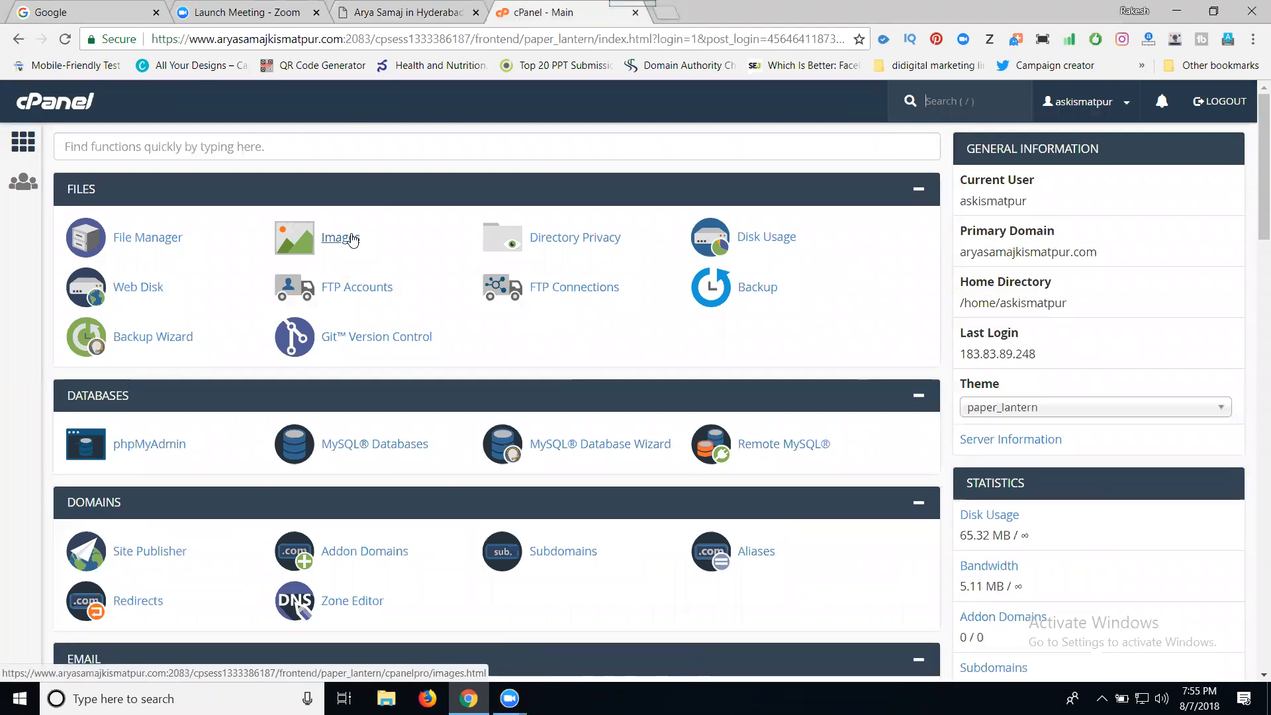
left_click(411, 8)
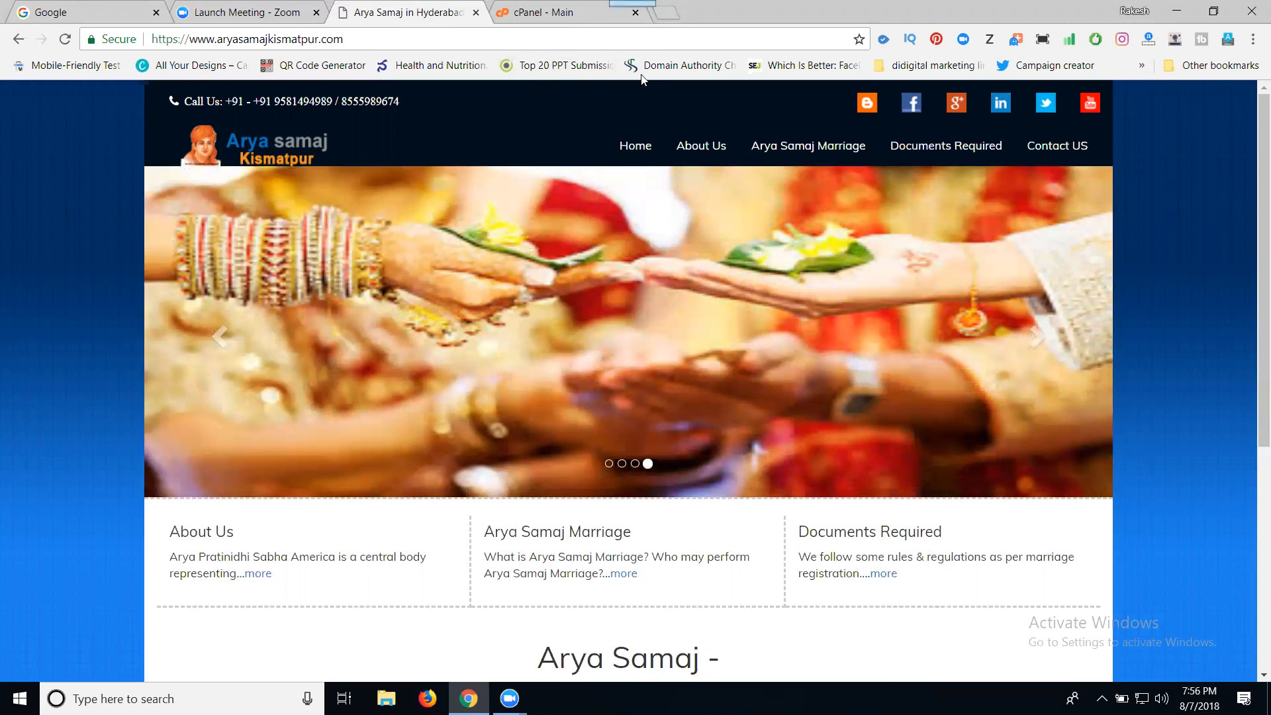
- Open google.com/analytics in a new browser tab and sign in to Analytics
left_click(666, 13)
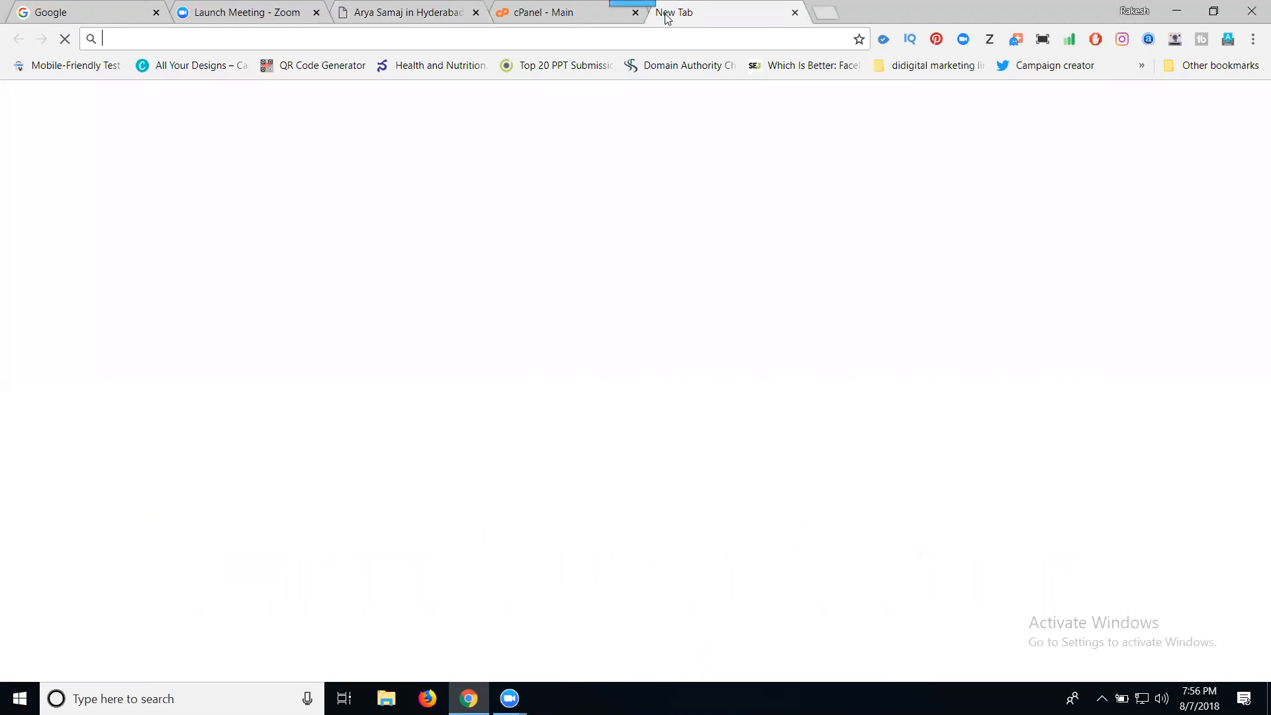
type("goo")
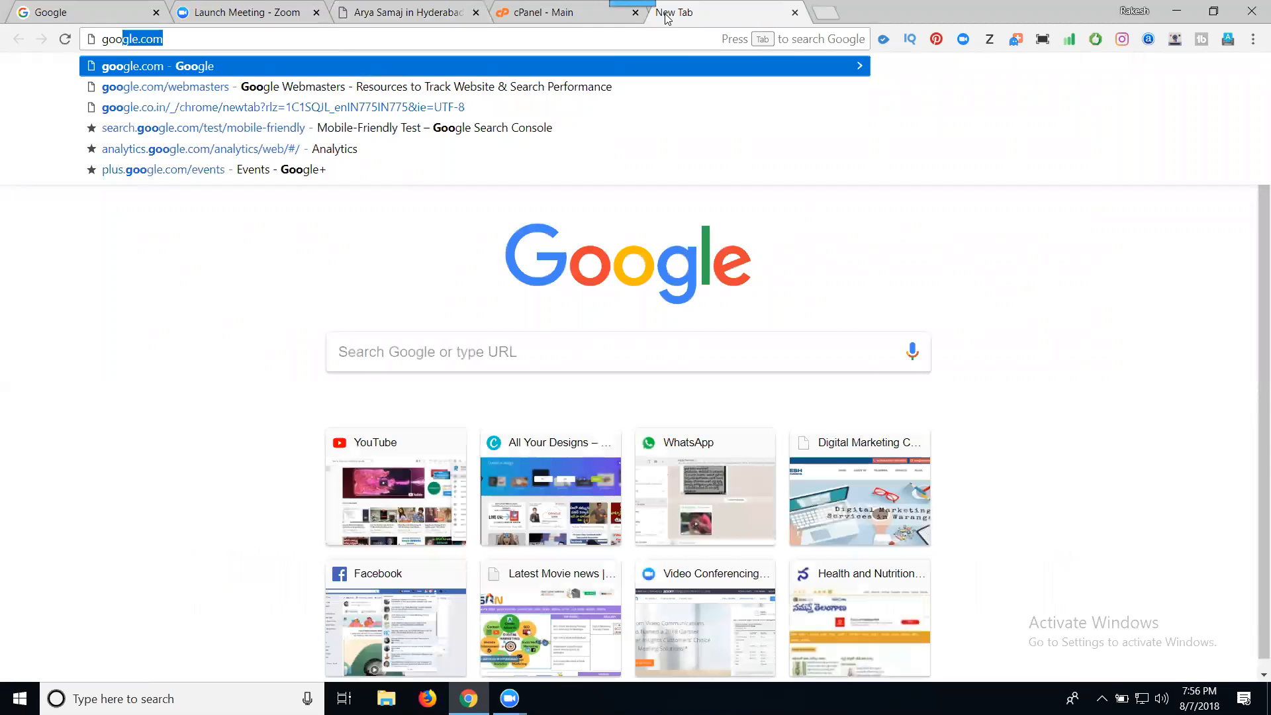
type("gle.com/an")
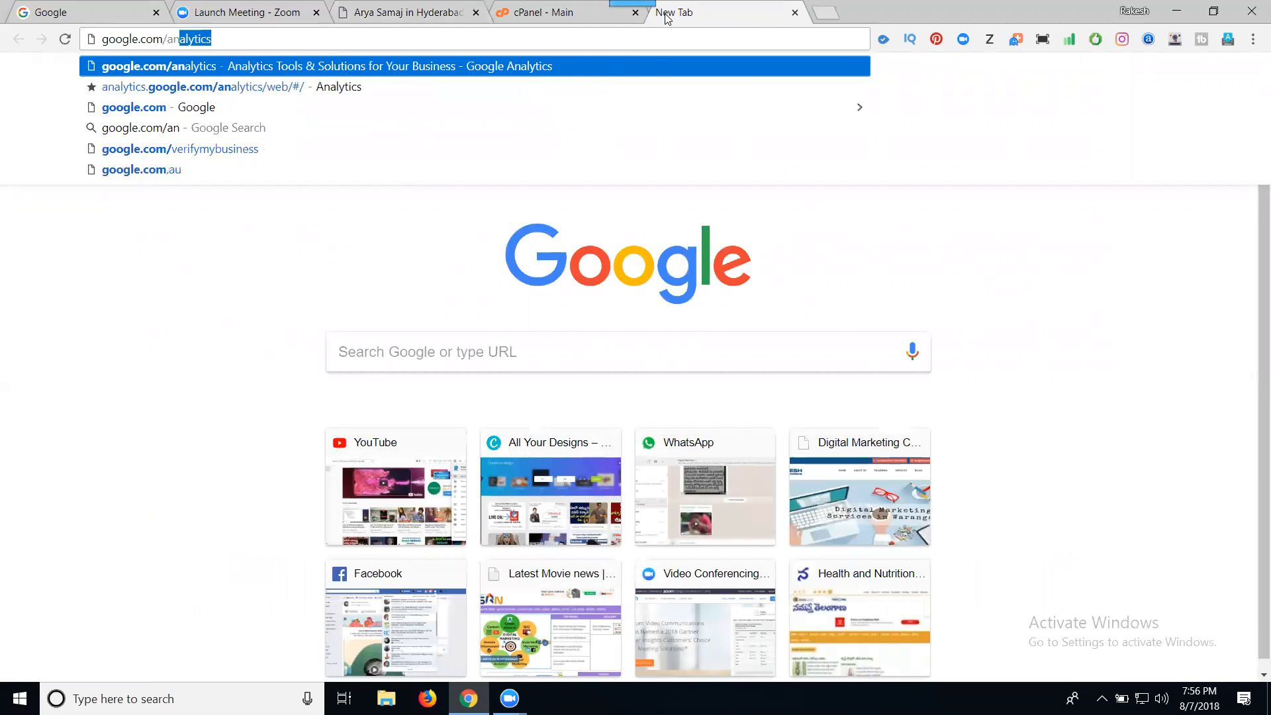
key("Return")
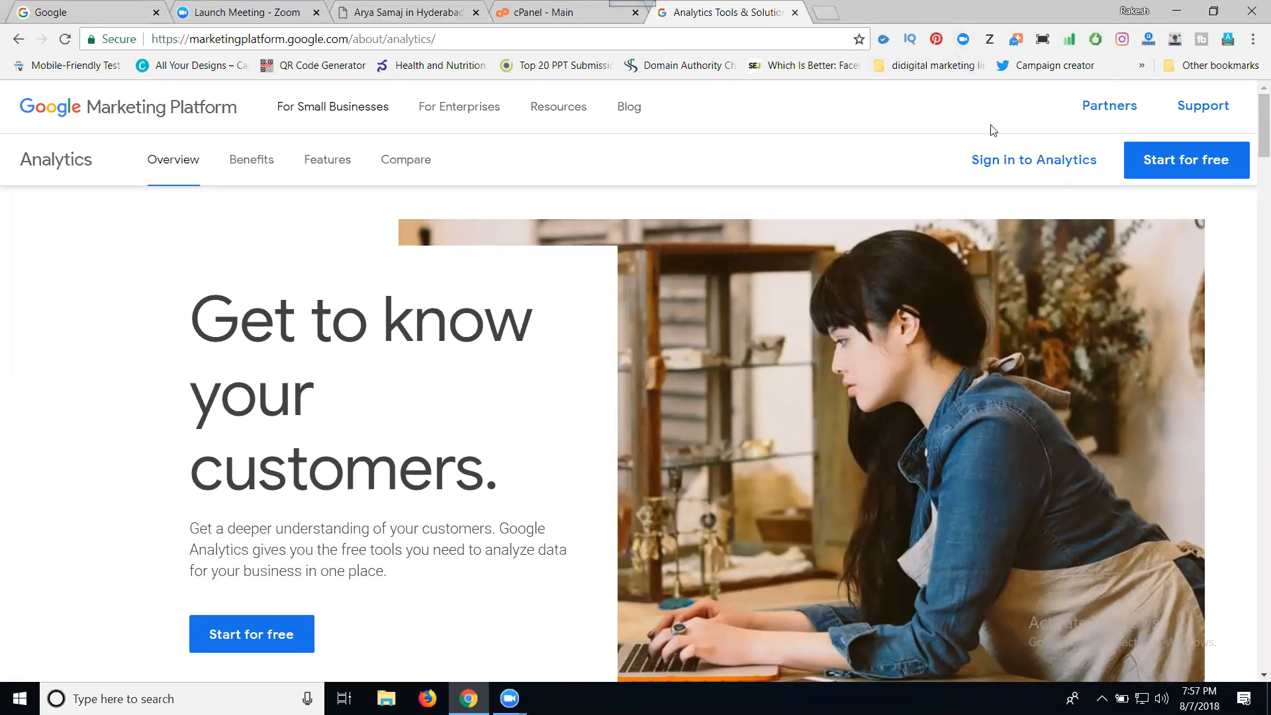
left_click(993, 166)
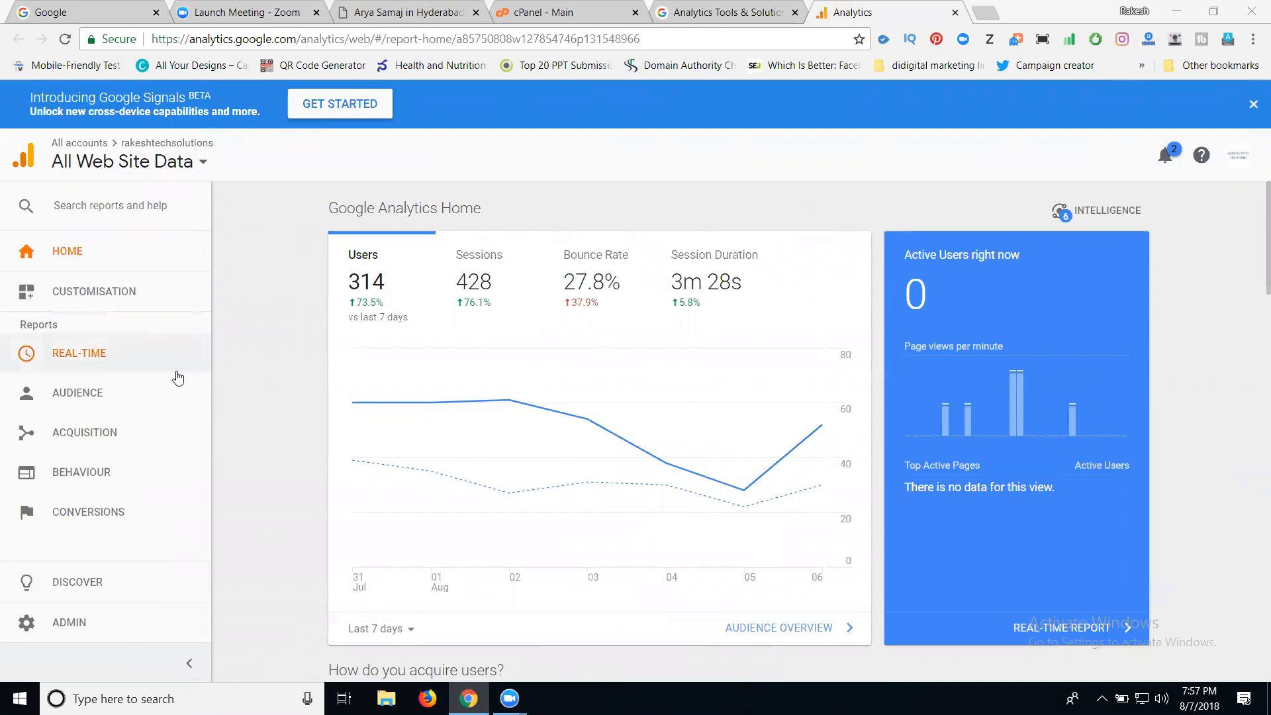
- Start a new account in the Analytics admin area and review its form, including the account limit and the Mobile app and Website tracking types
left_click(64, 635)
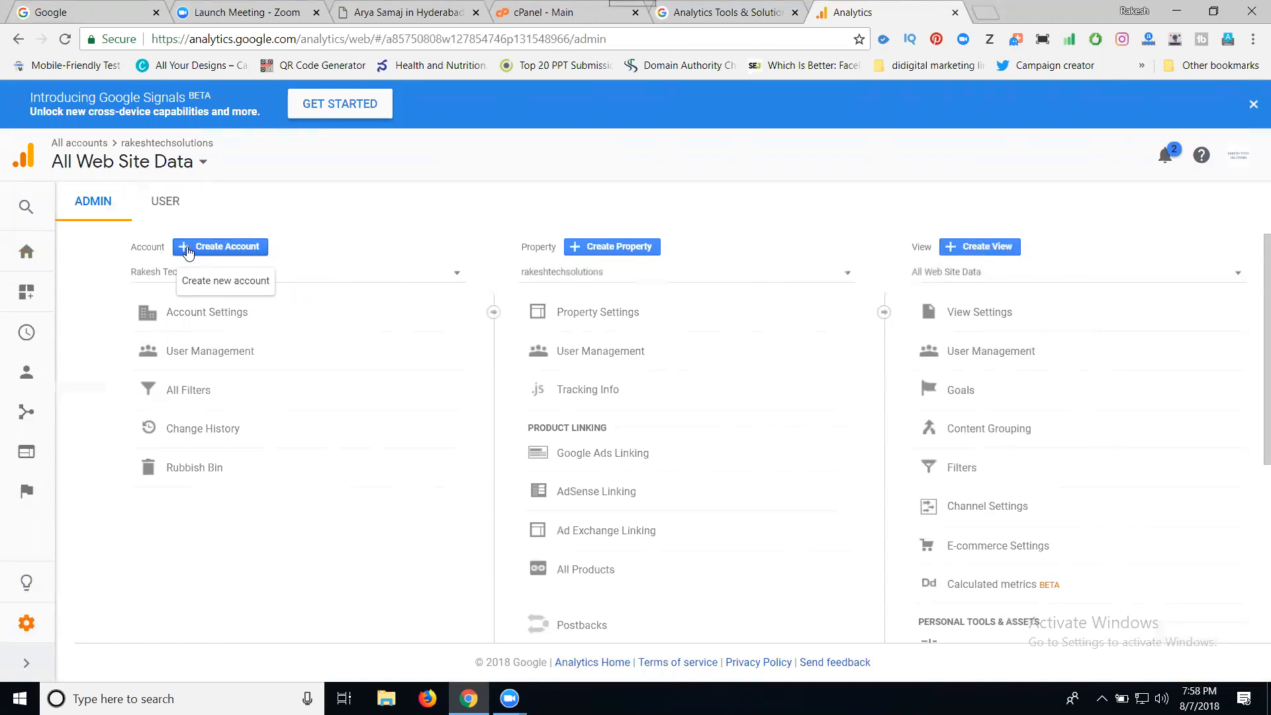
left_click(192, 251)
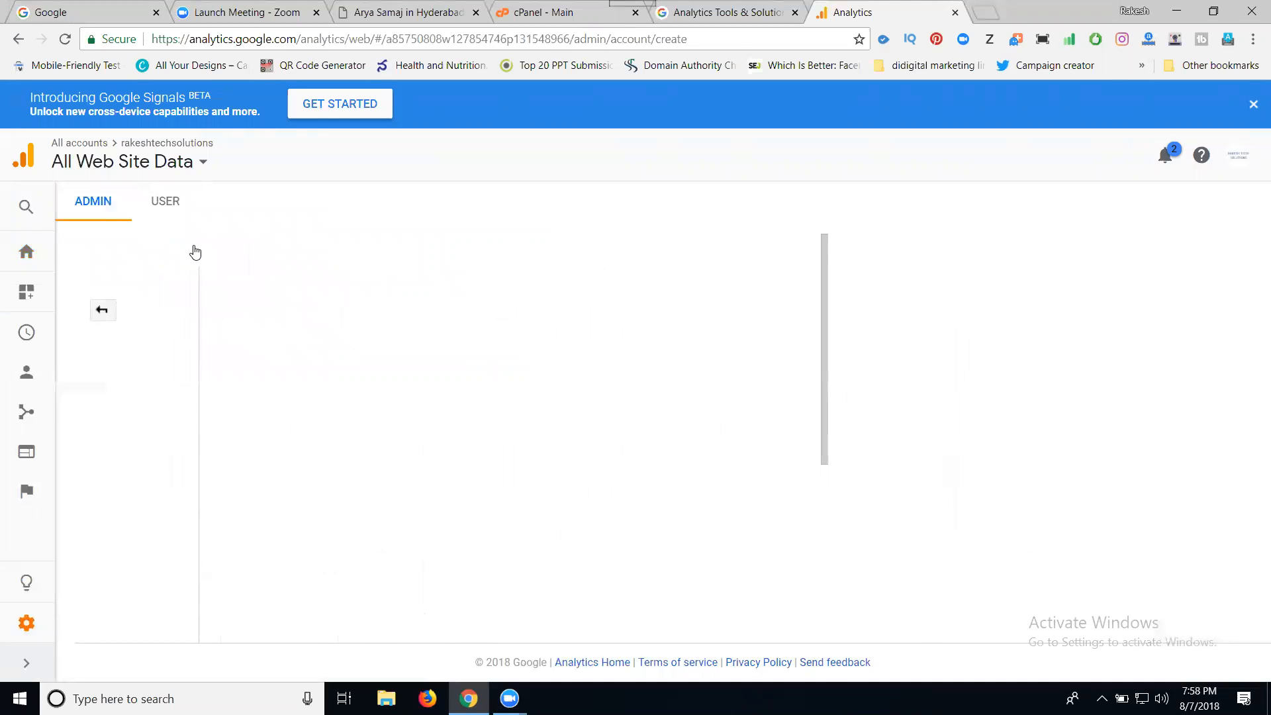
scroll(373, 326, "down", 9)
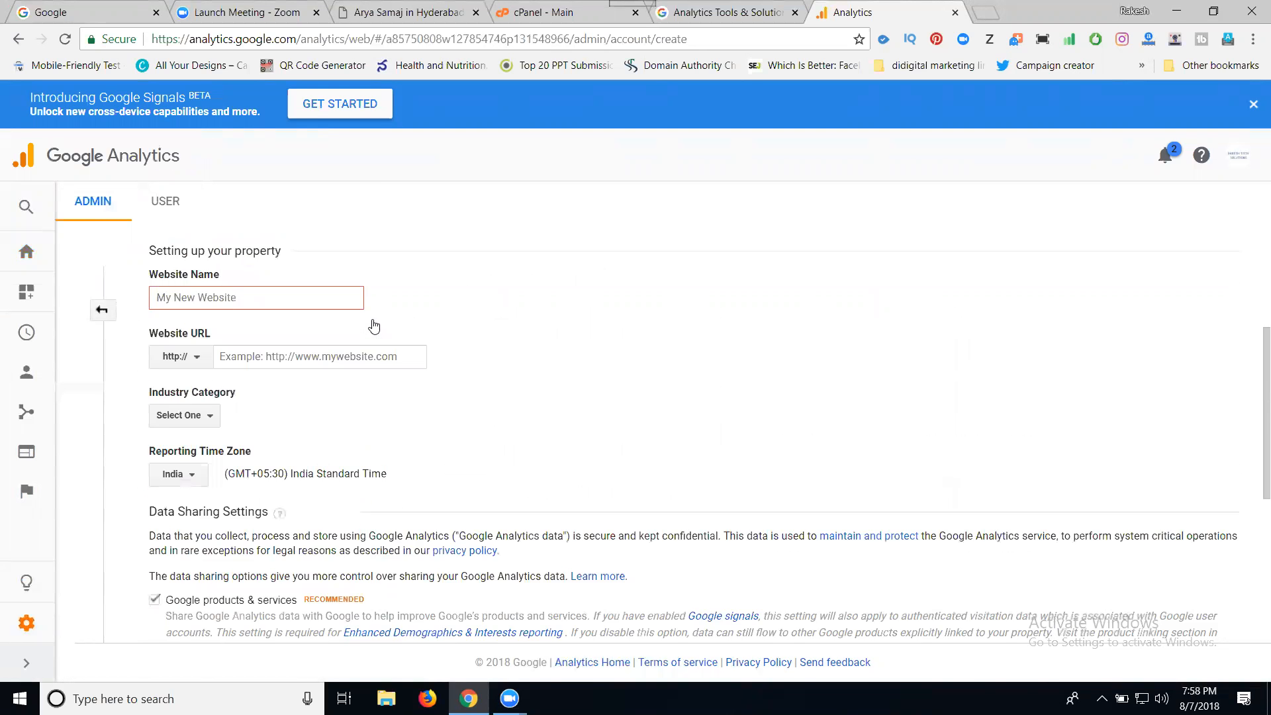
left_click_drag(379, 530, 421, 535)
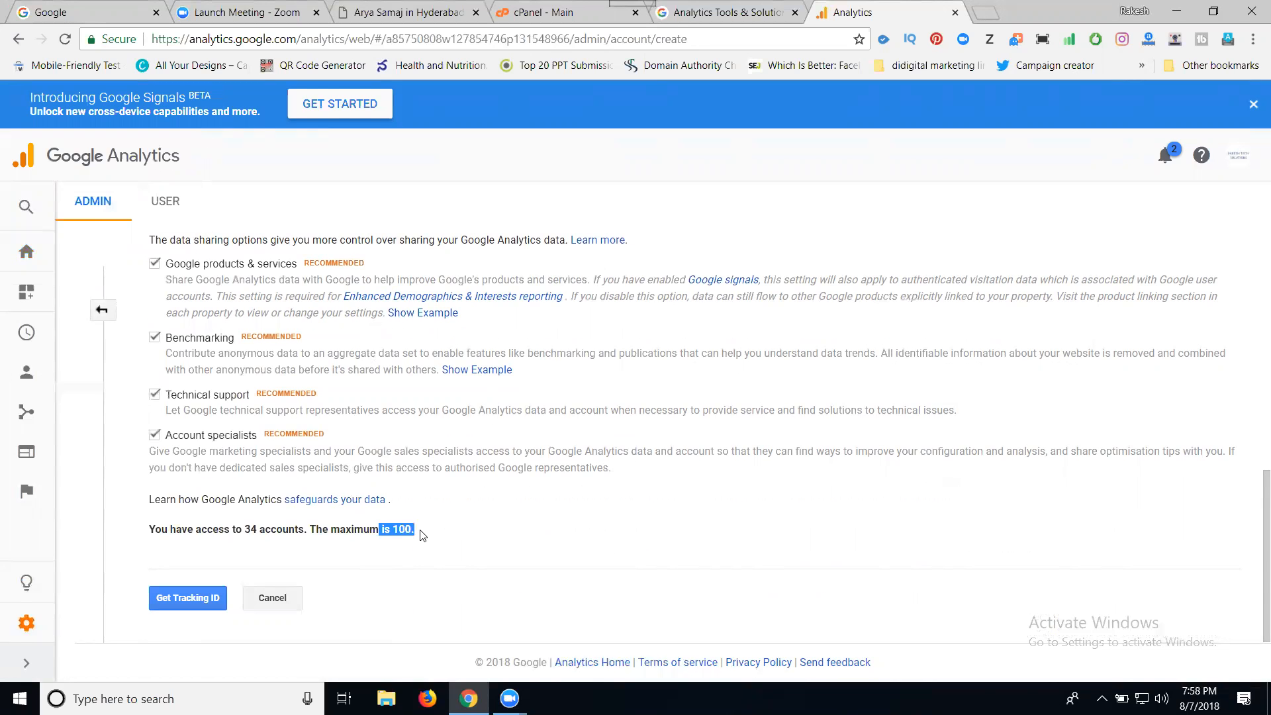
left_click_drag(242, 529, 257, 530)
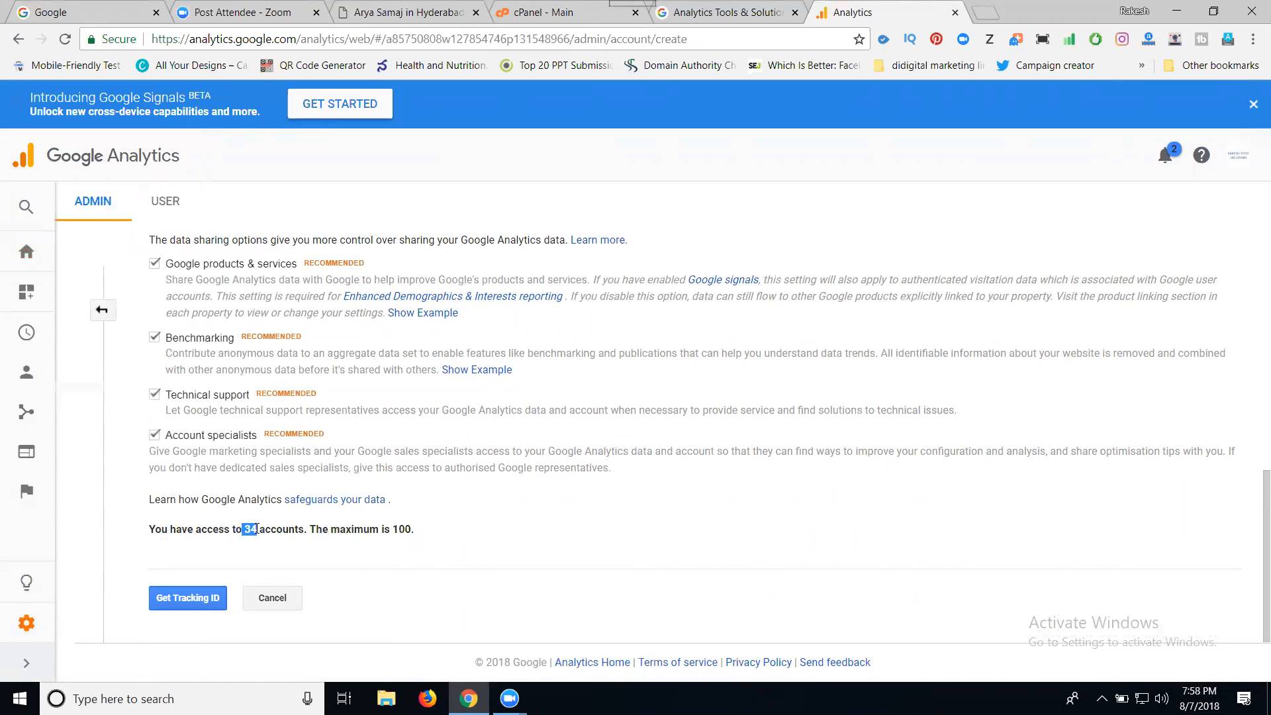
scroll(188, 394, "up", 8)
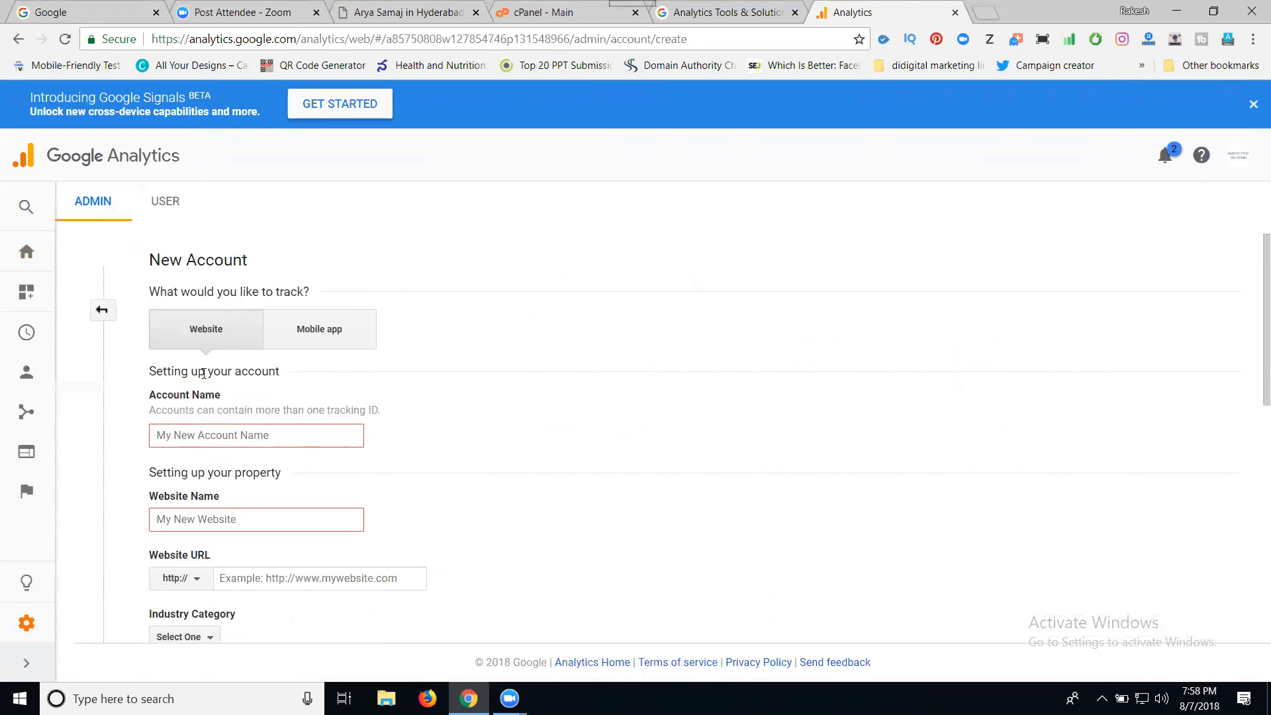
left_click(314, 346)
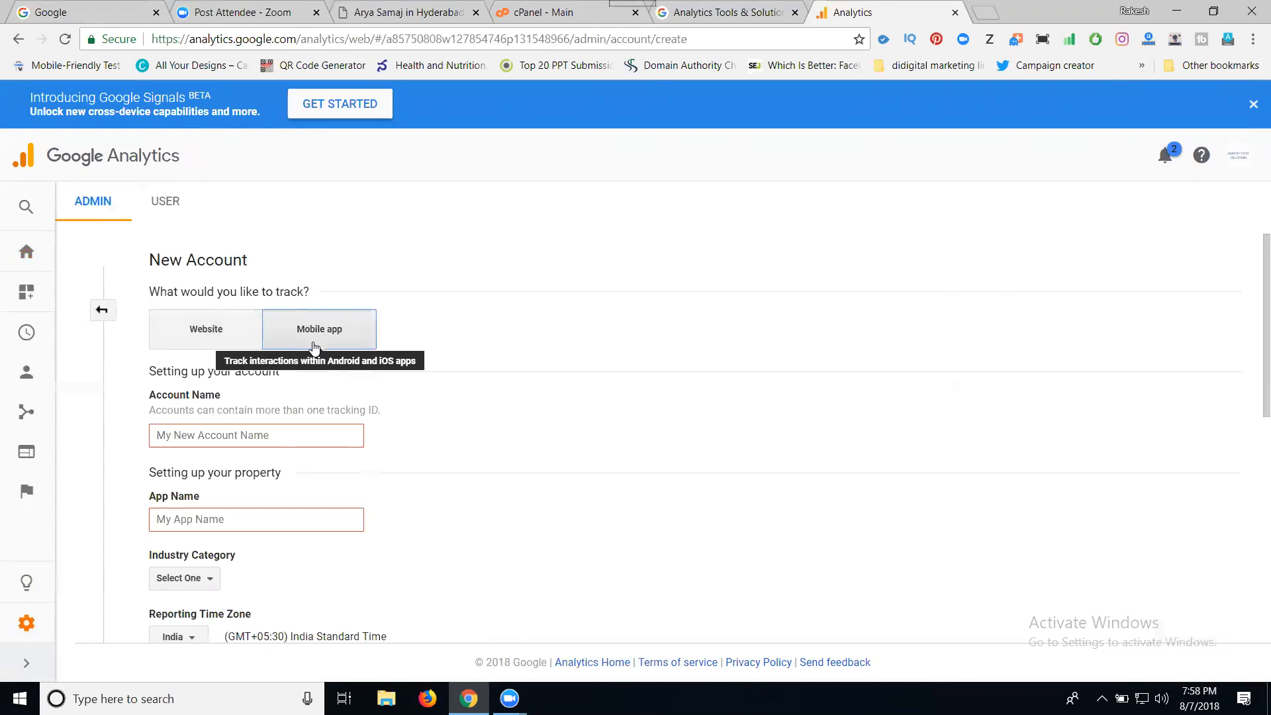
left_click(197, 333)
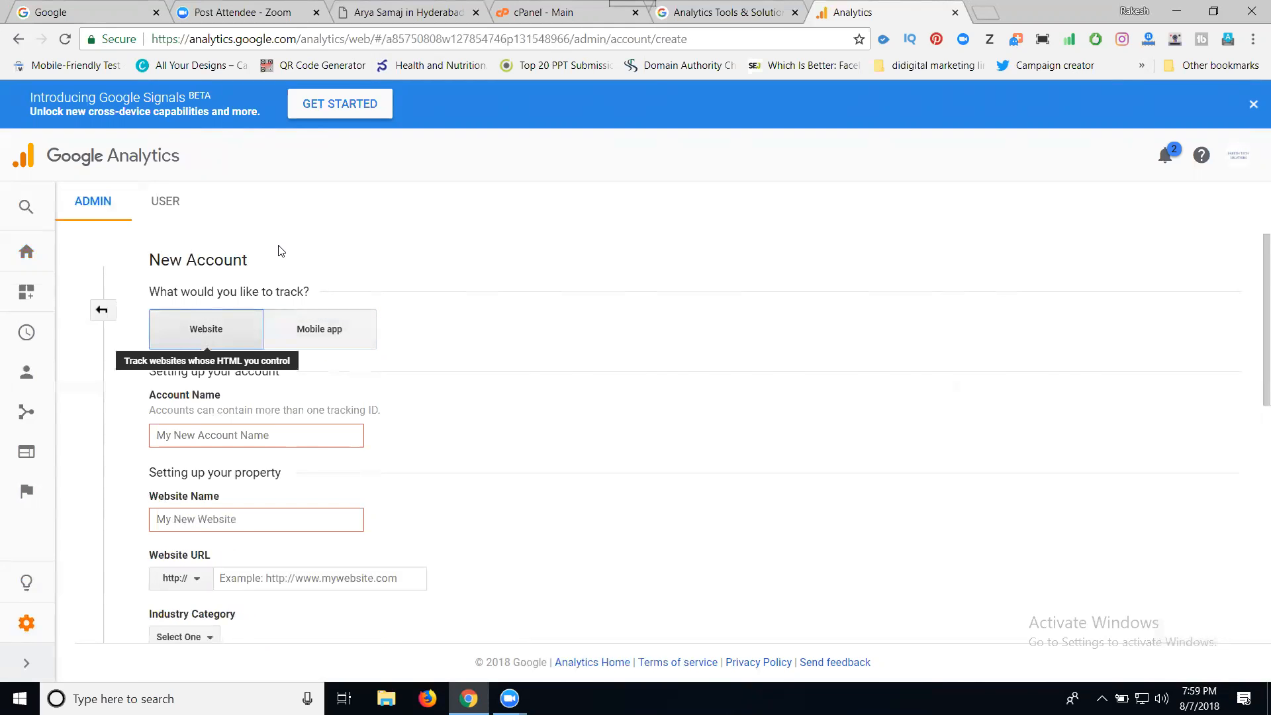
- Copy aryasamajkismatpur from the site's address and enter it as both the account name and the website name
left_click(378, 15)
double_click(261, 42)
key("ctrl+c")
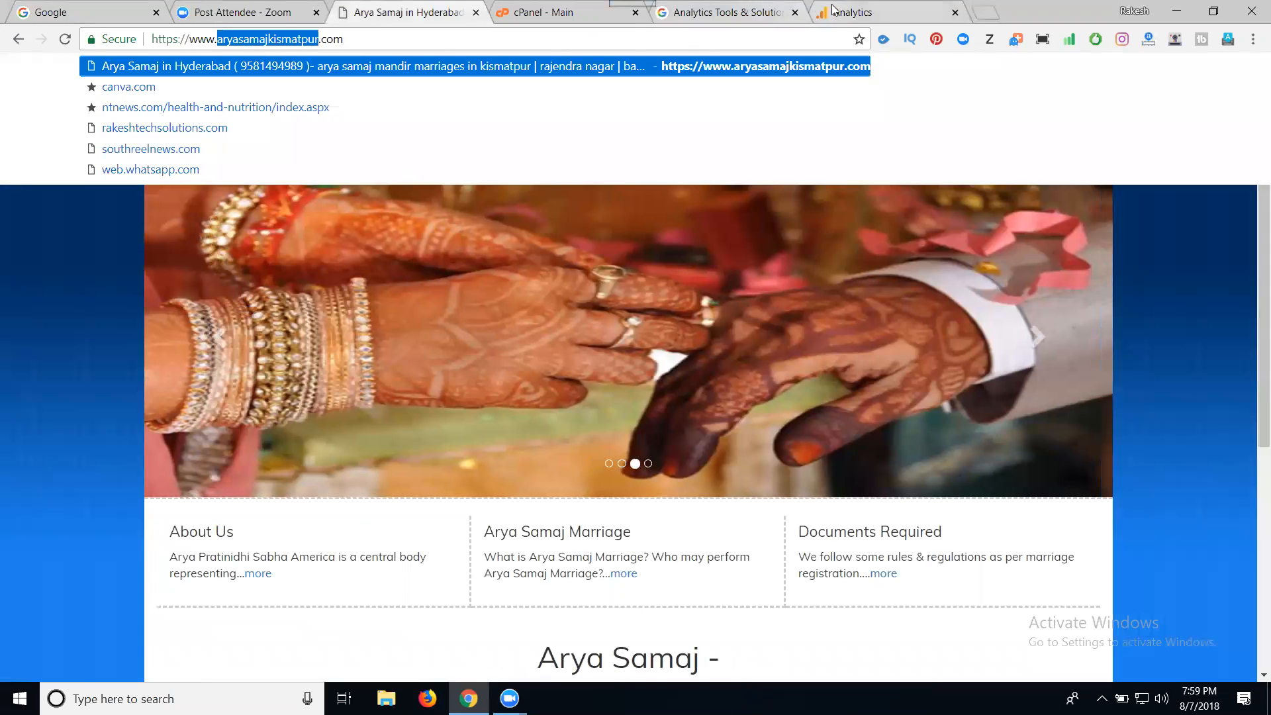
left_click(874, 12)
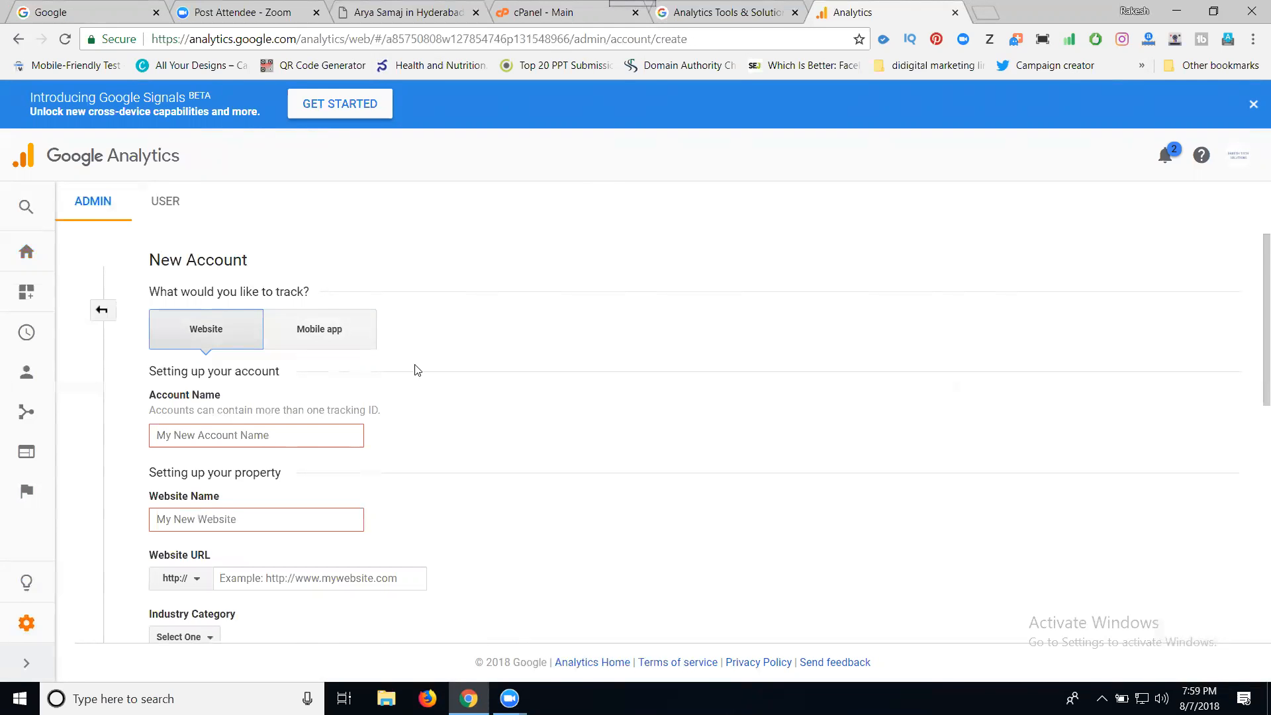
scroll(431, 386, "down", 1)
left_click(187, 354)
key("ctrl+v")
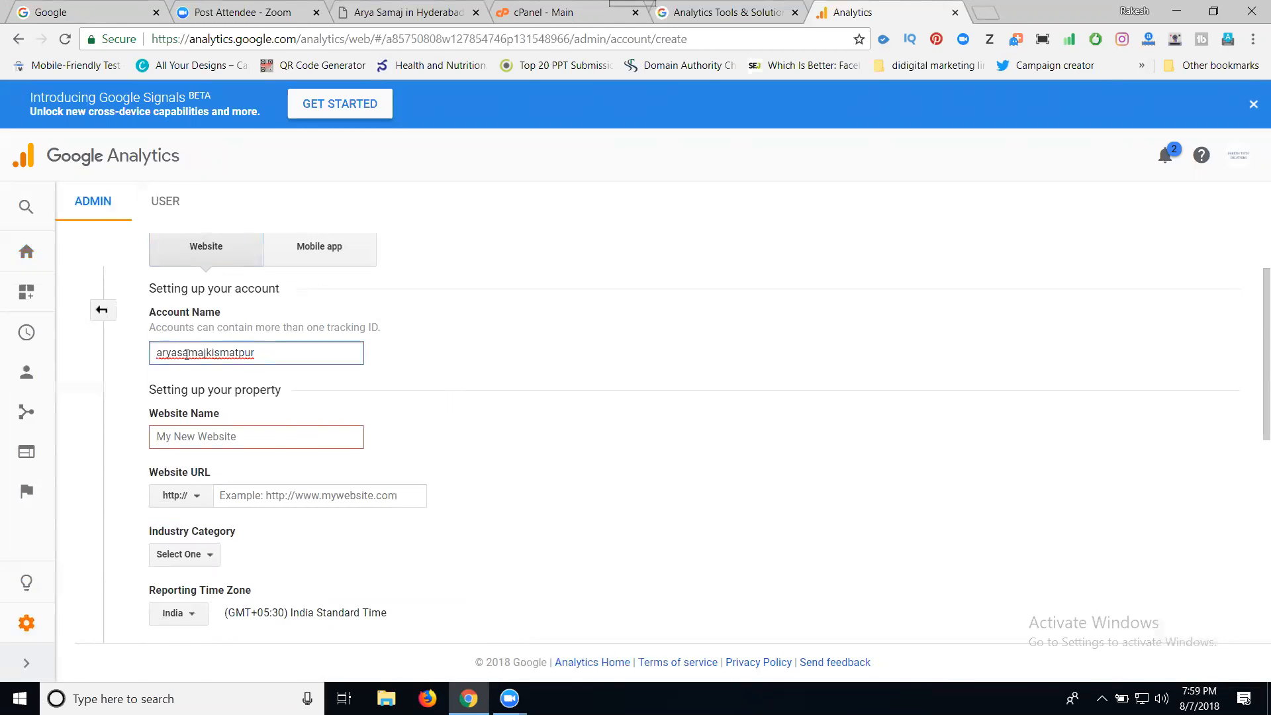
left_click(183, 436)
key("ctrl+v")
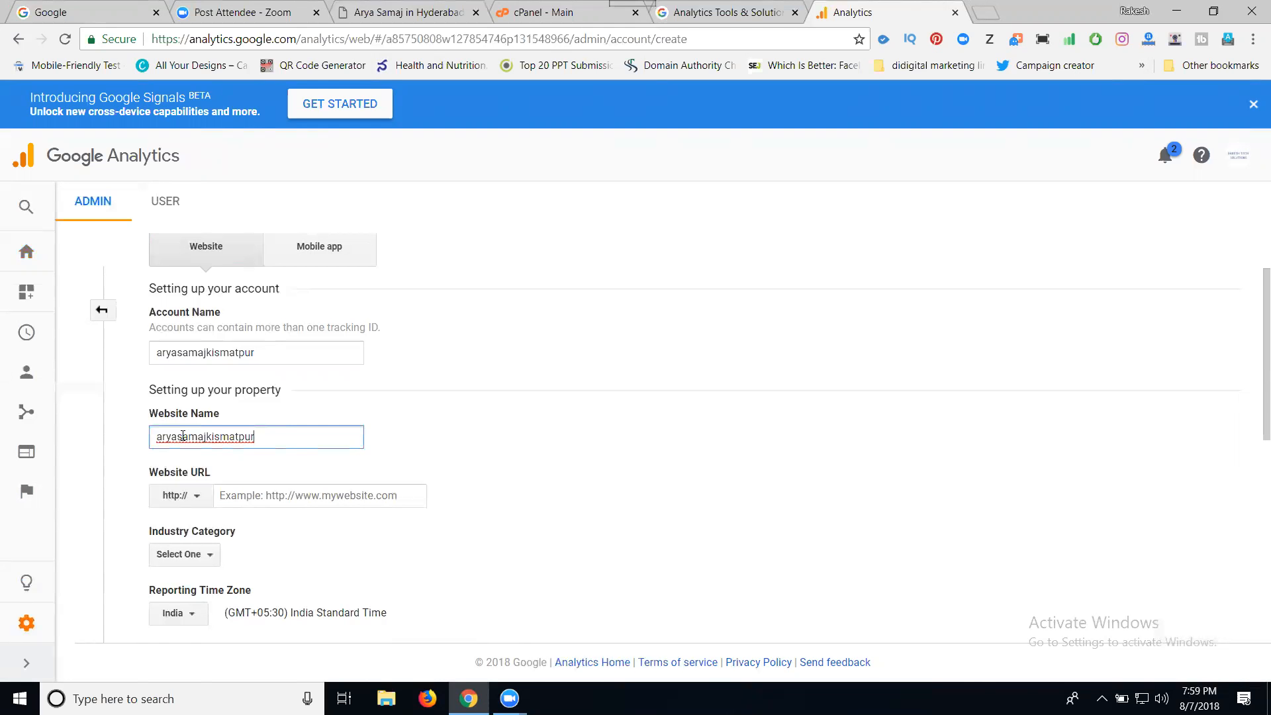
left_click(404, 12)
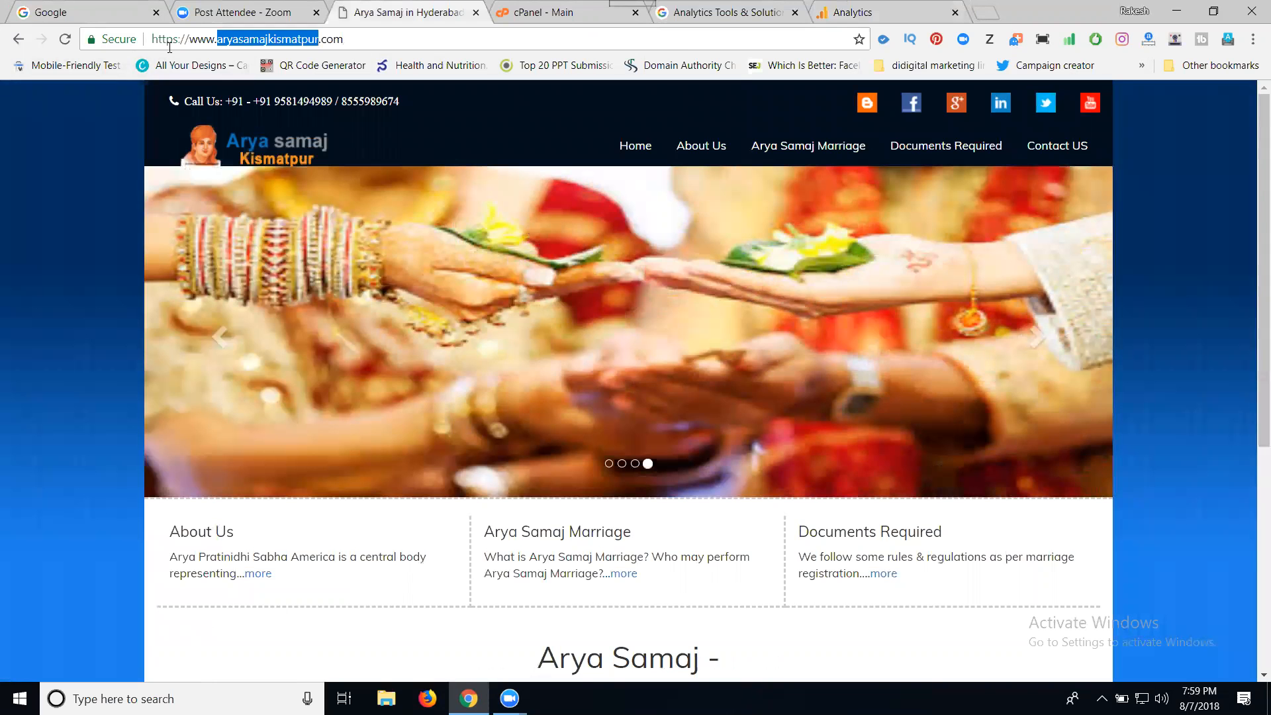
left_click(359, 38)
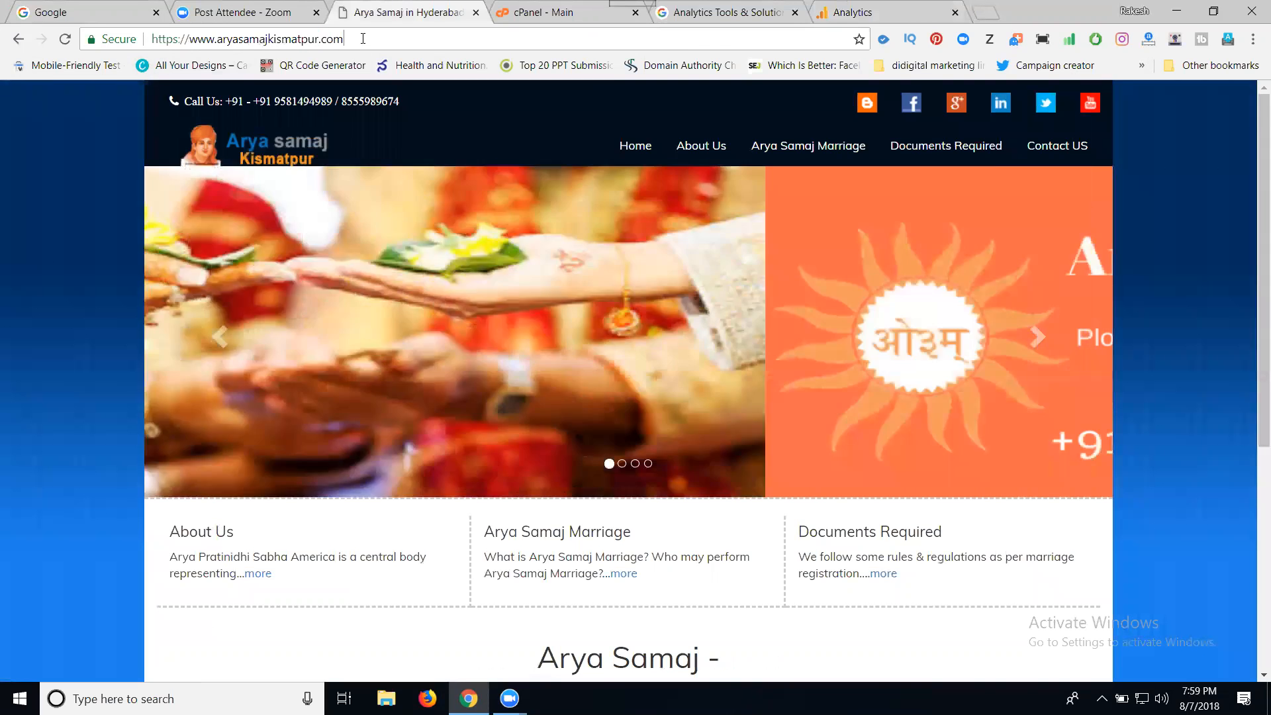
left_click_drag(358, 38, 192, 41)
key("ctrl+c")
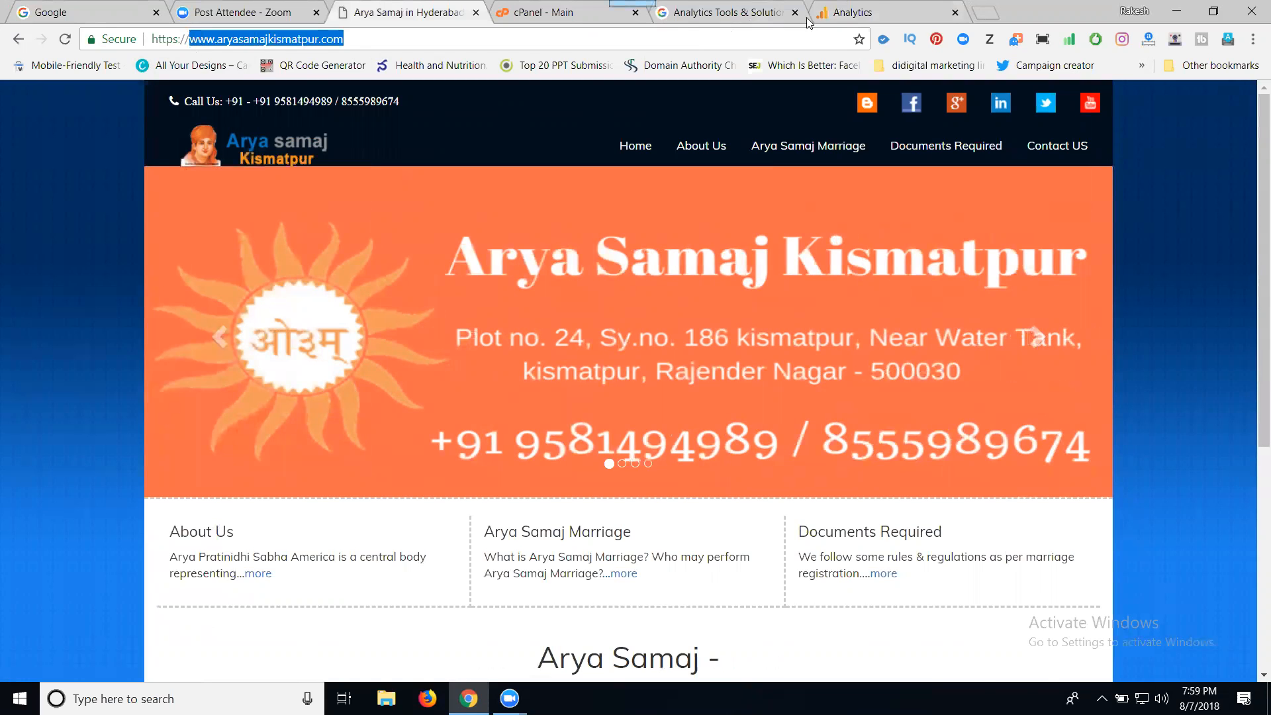
left_click(850, 12)
left_click(190, 495)
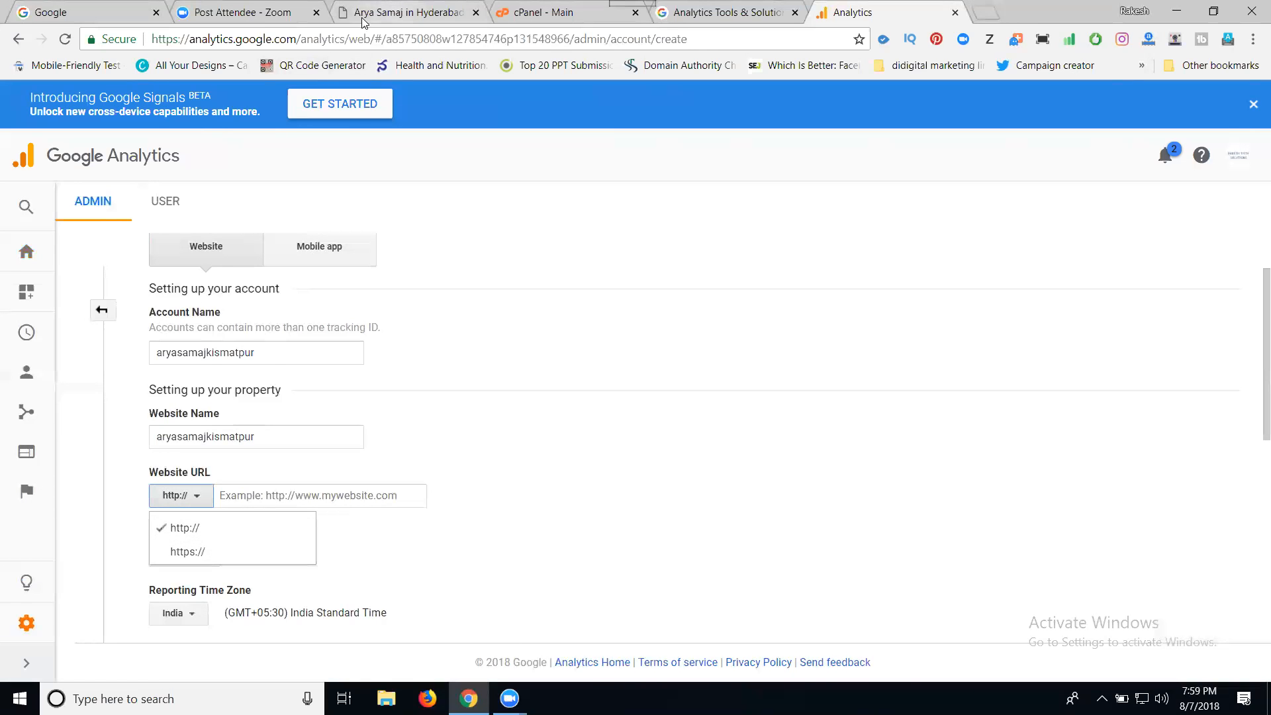
left_click(393, 11)
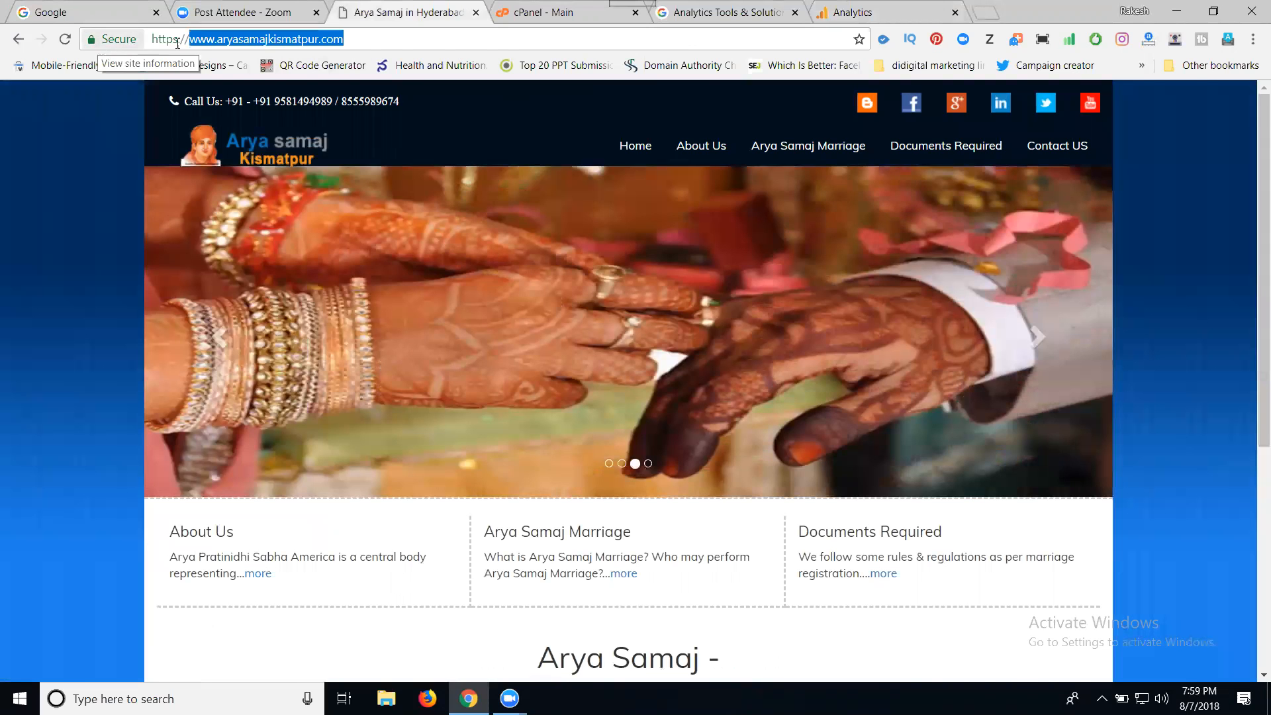
left_click(850, 12)
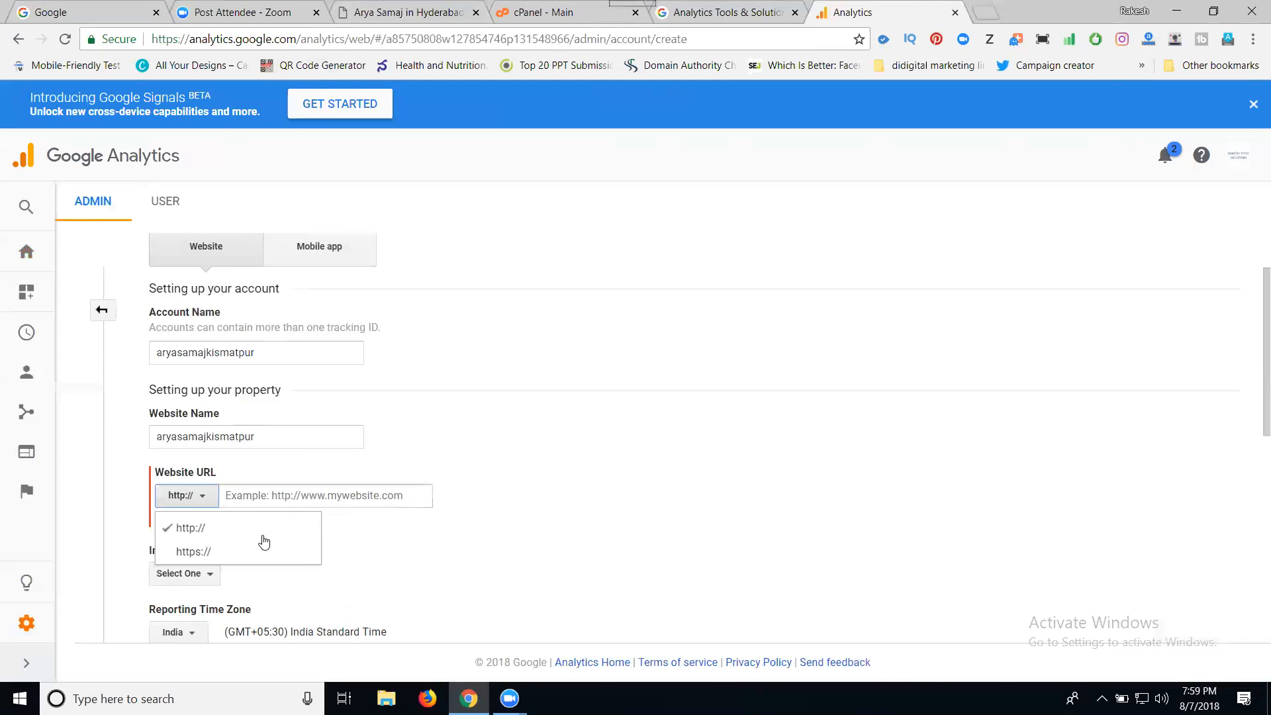
left_click(214, 554)
left_click(254, 500)
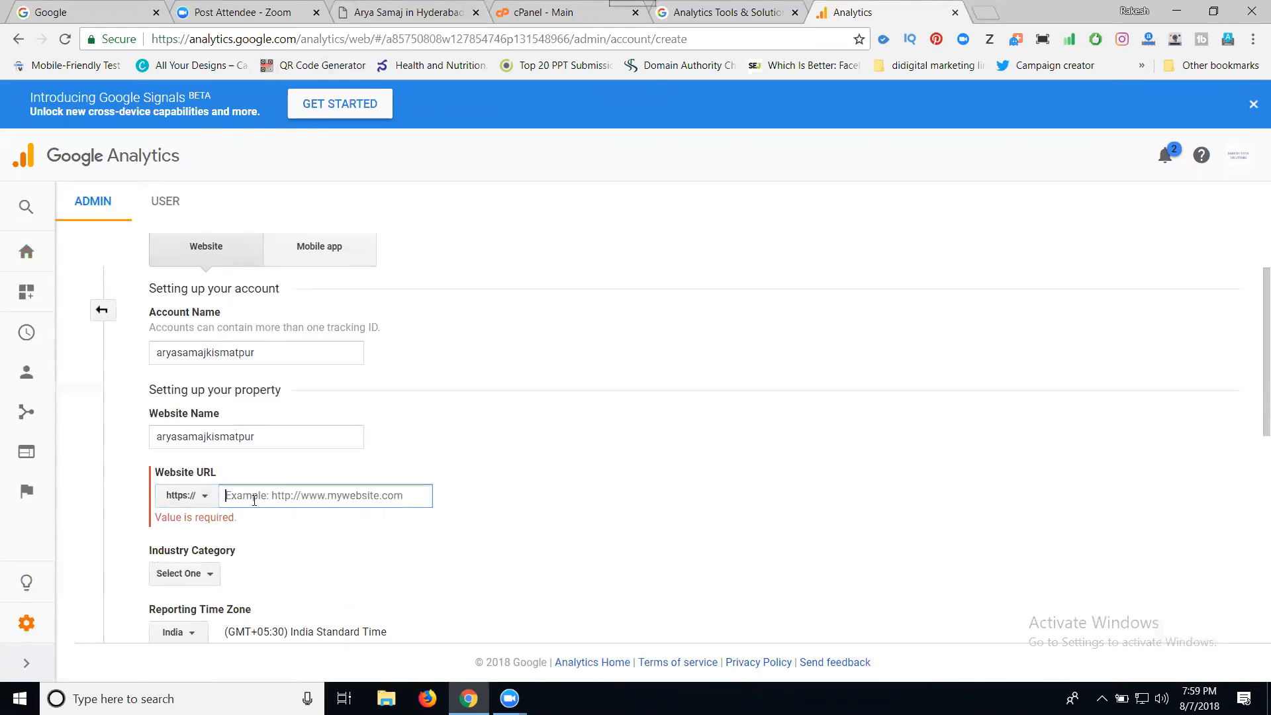
key("ctrl+v")
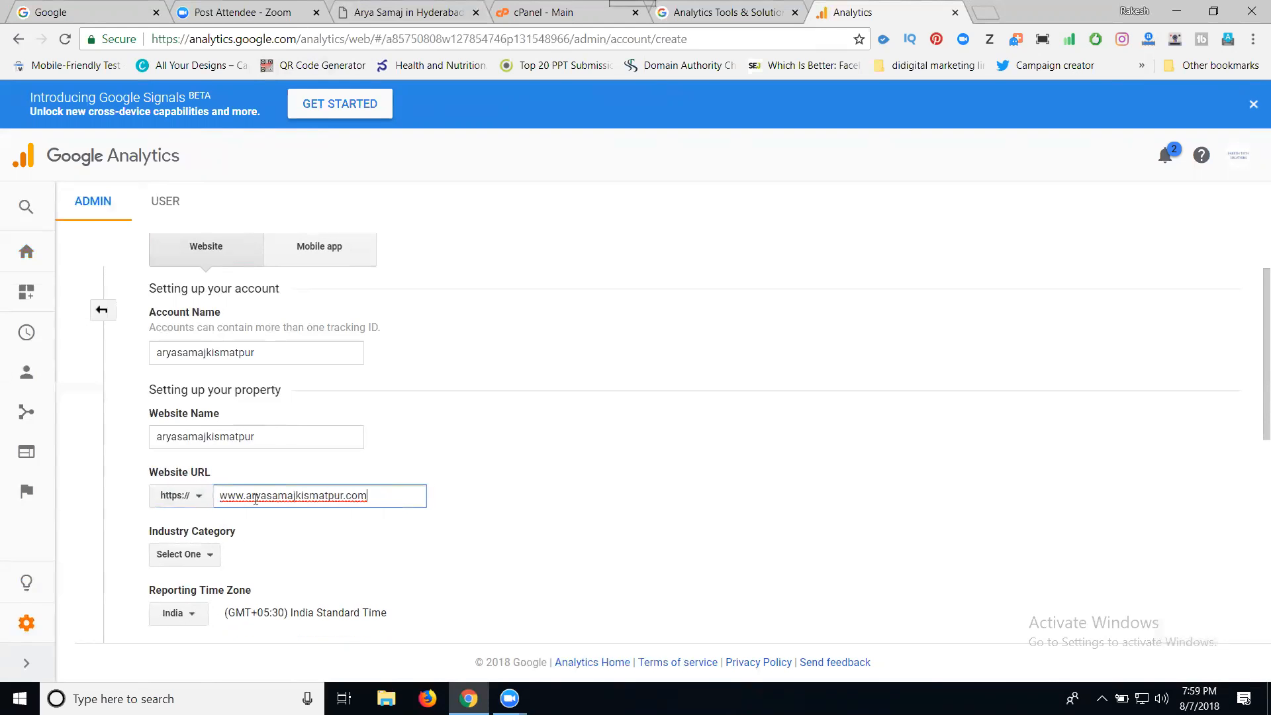
left_click(498, 463)
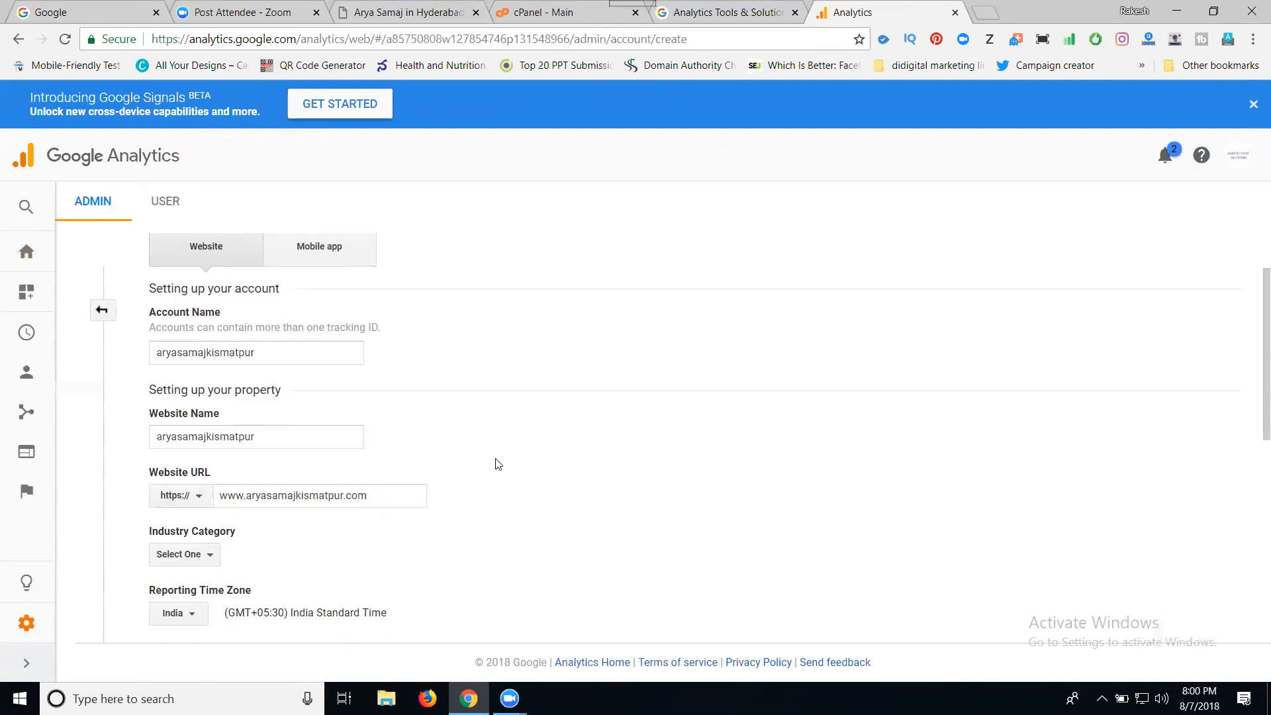
- Set the industry category to Business and Industrial Markets and review the account form's entries
scroll(553, 363, "down", 3)
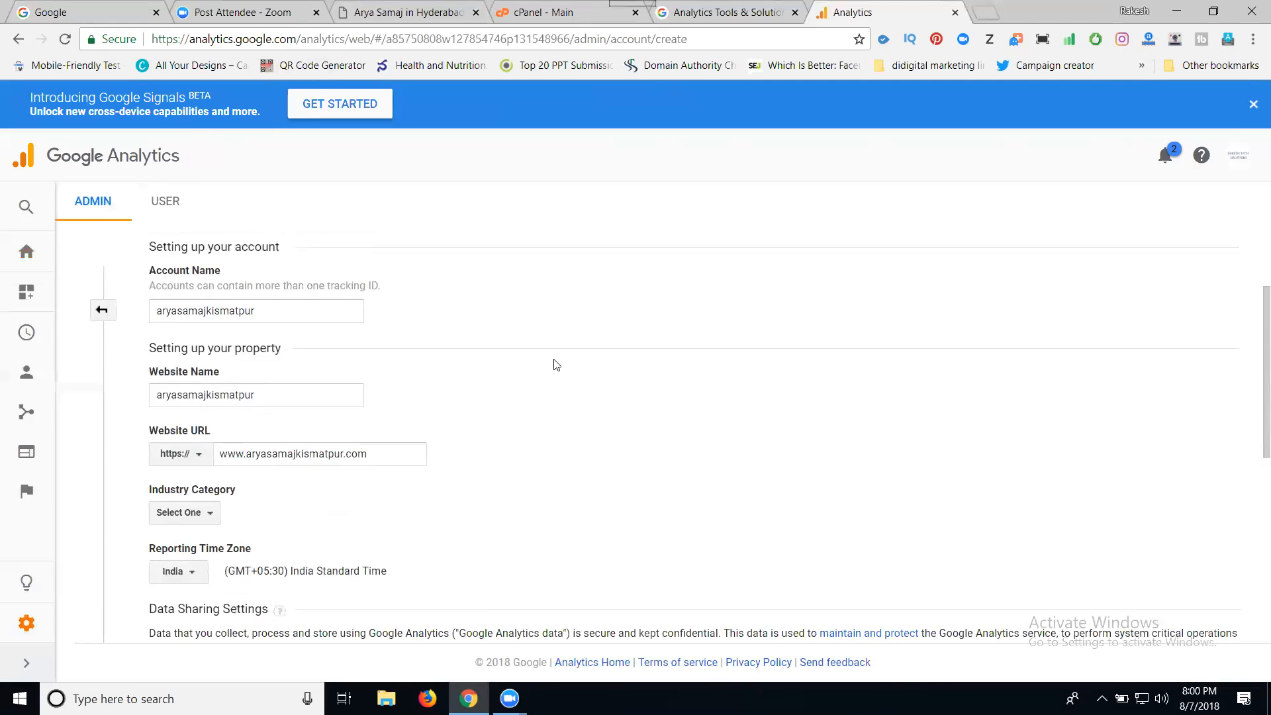
left_click(185, 391)
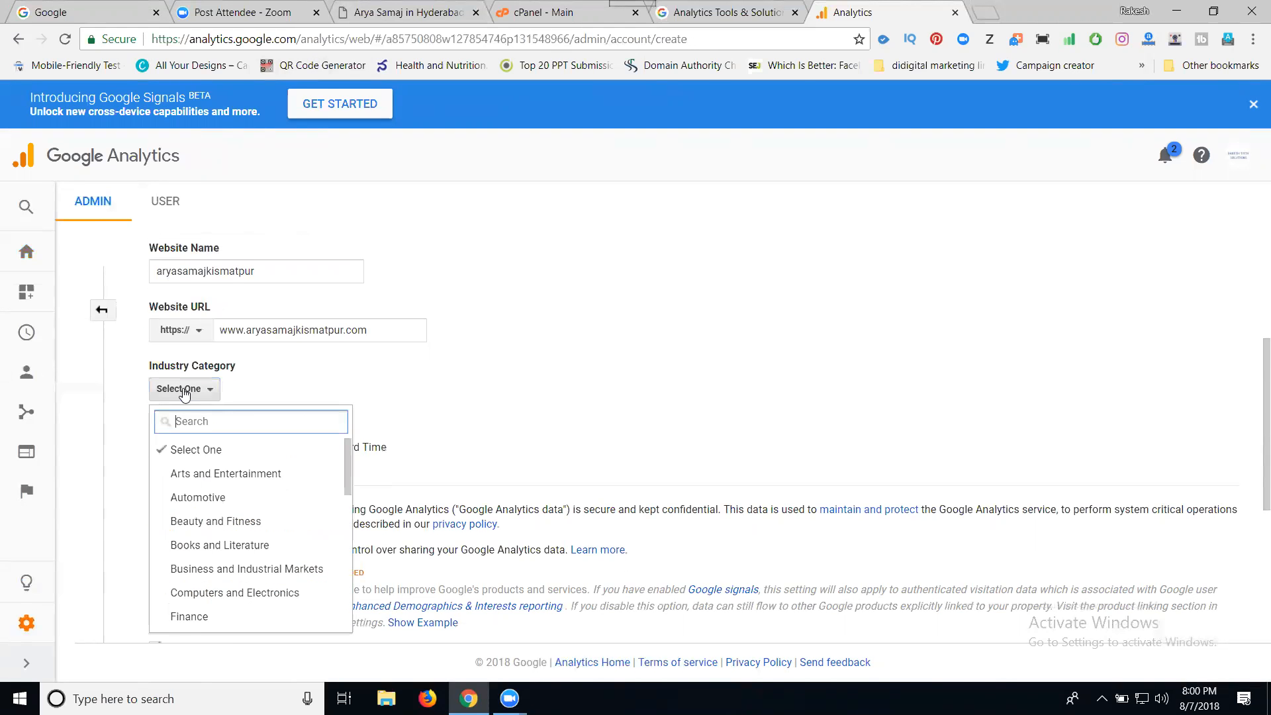
left_click(207, 575)
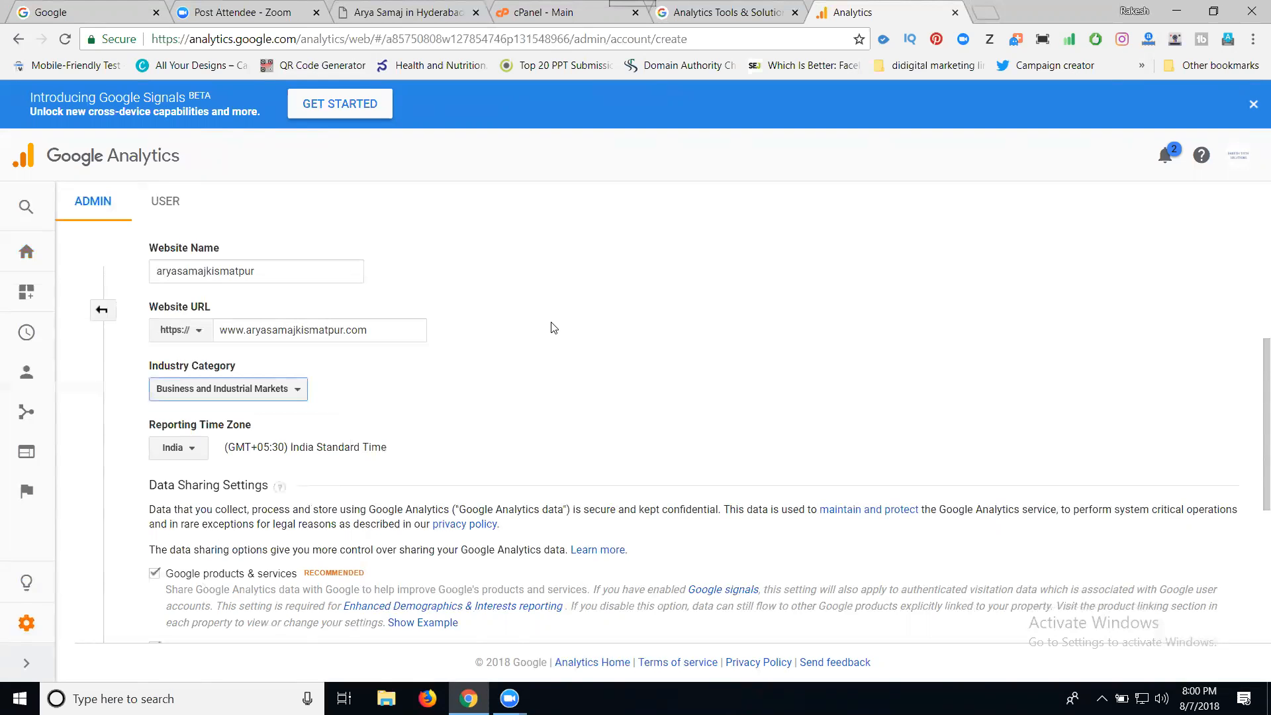
scroll(554, 328, "down", 1)
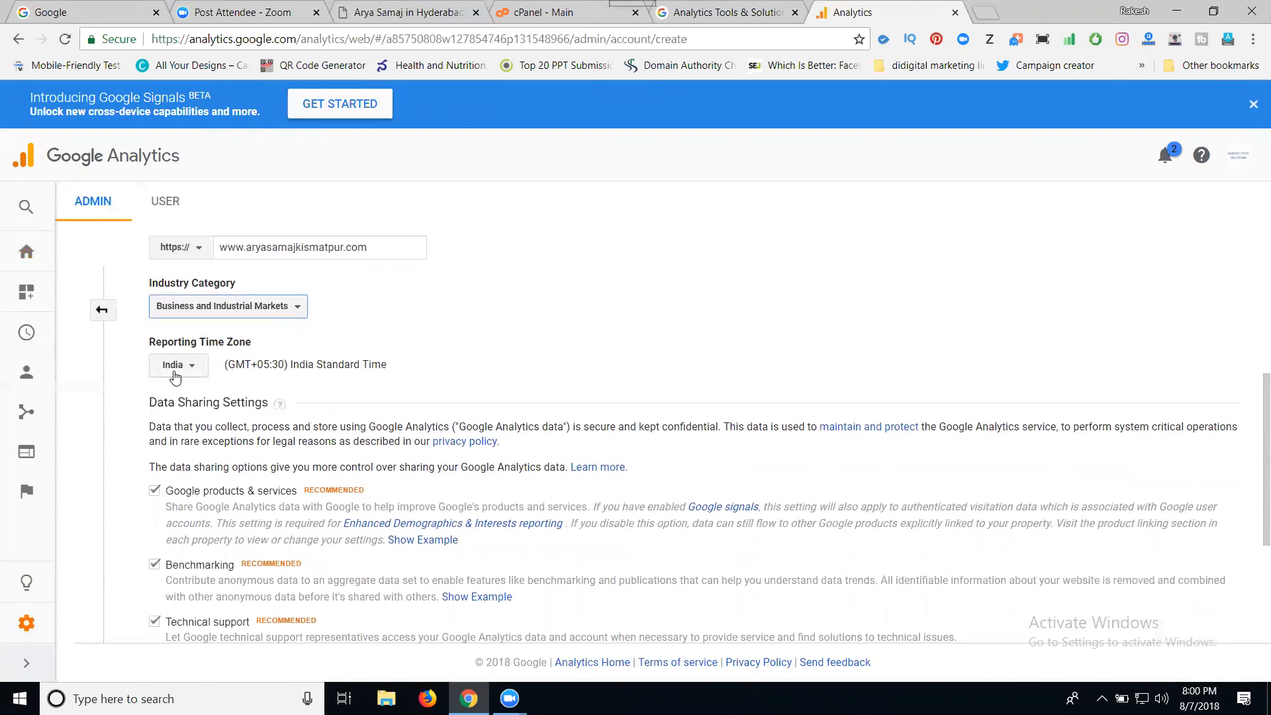
scroll(598, 355, "up", 3)
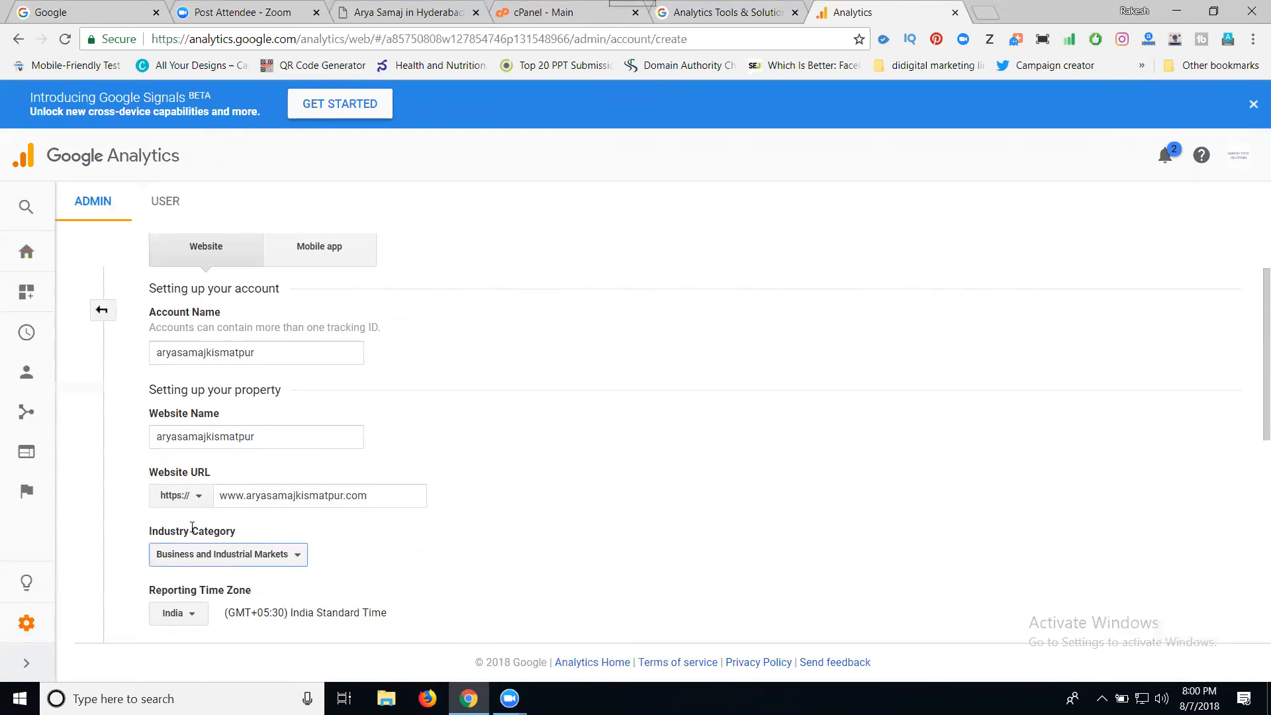
- Review the default data sharing settings at the end of the account form, keep them, and request the tracking ID
scroll(607, 320, "down", 2)
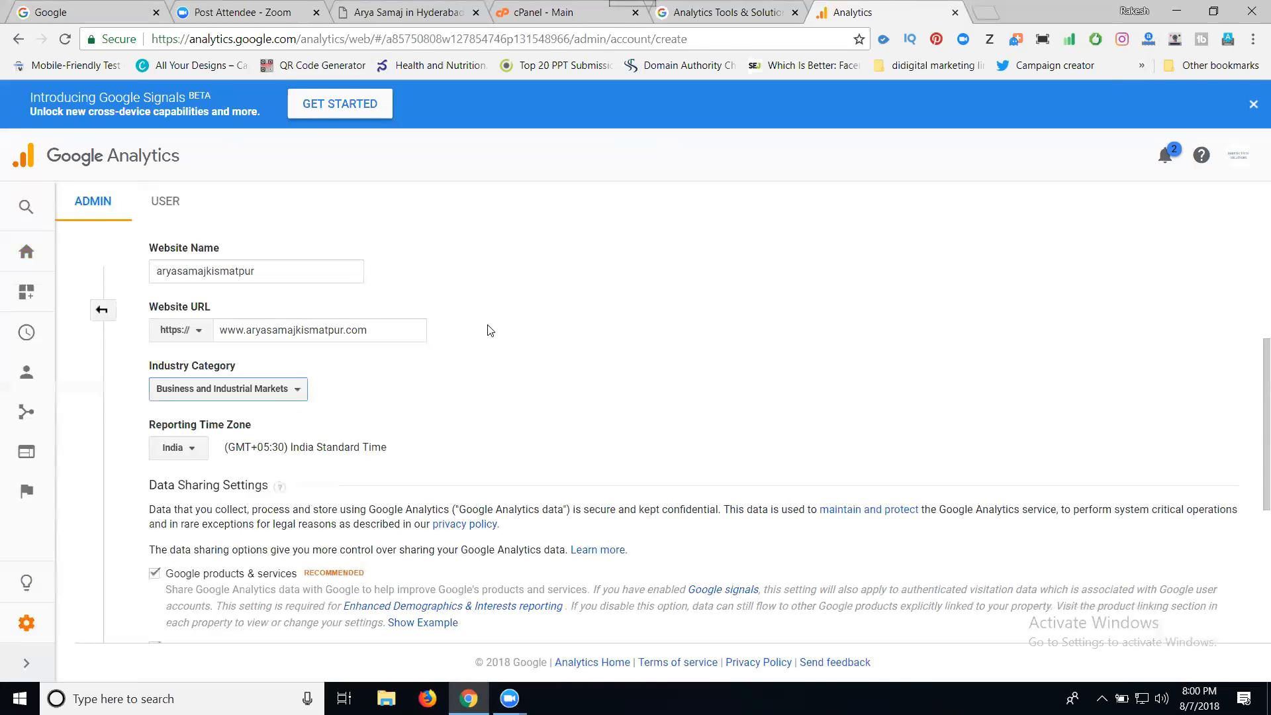
scroll(477, 327, "down", 4)
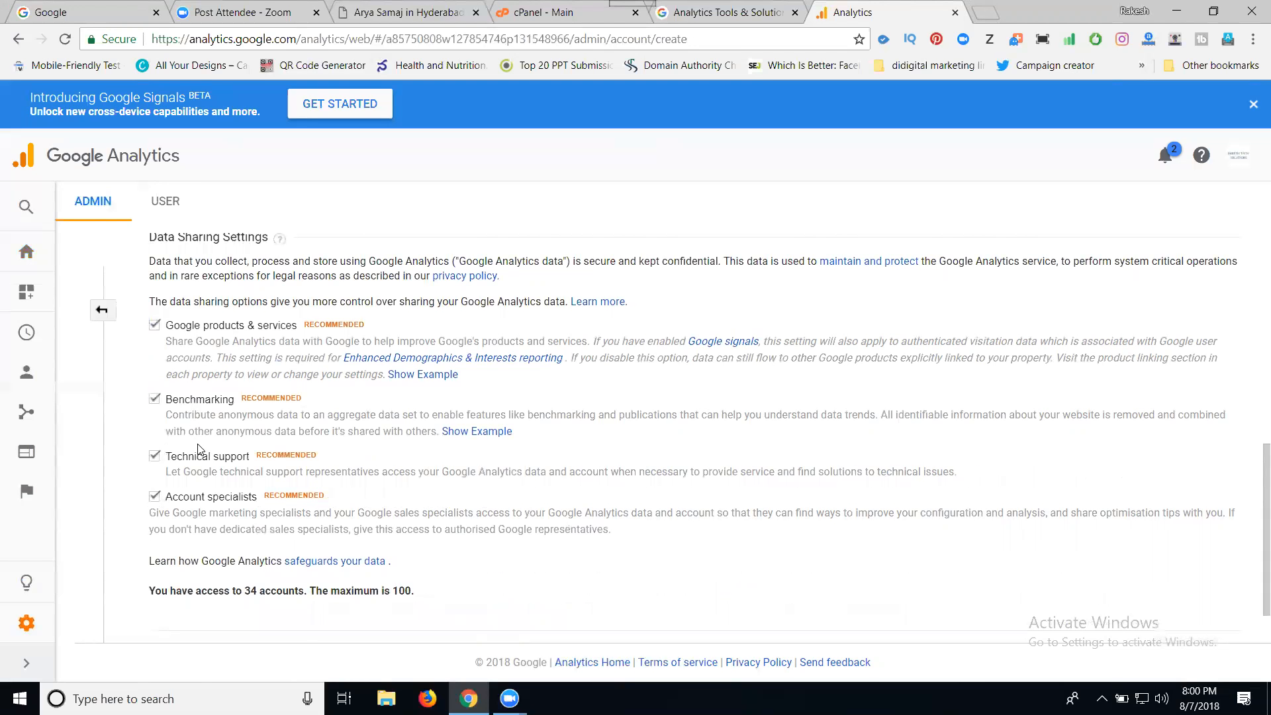
scroll(198, 450, "down", 1)
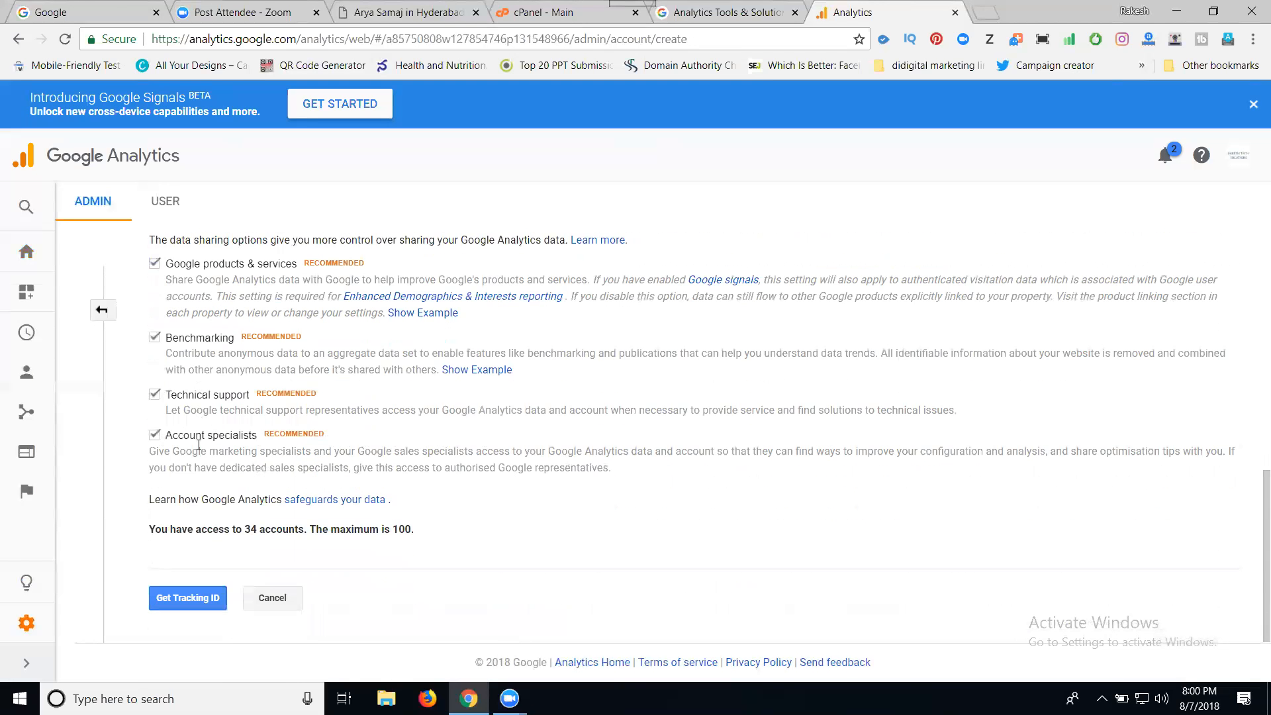
left_click(181, 600)
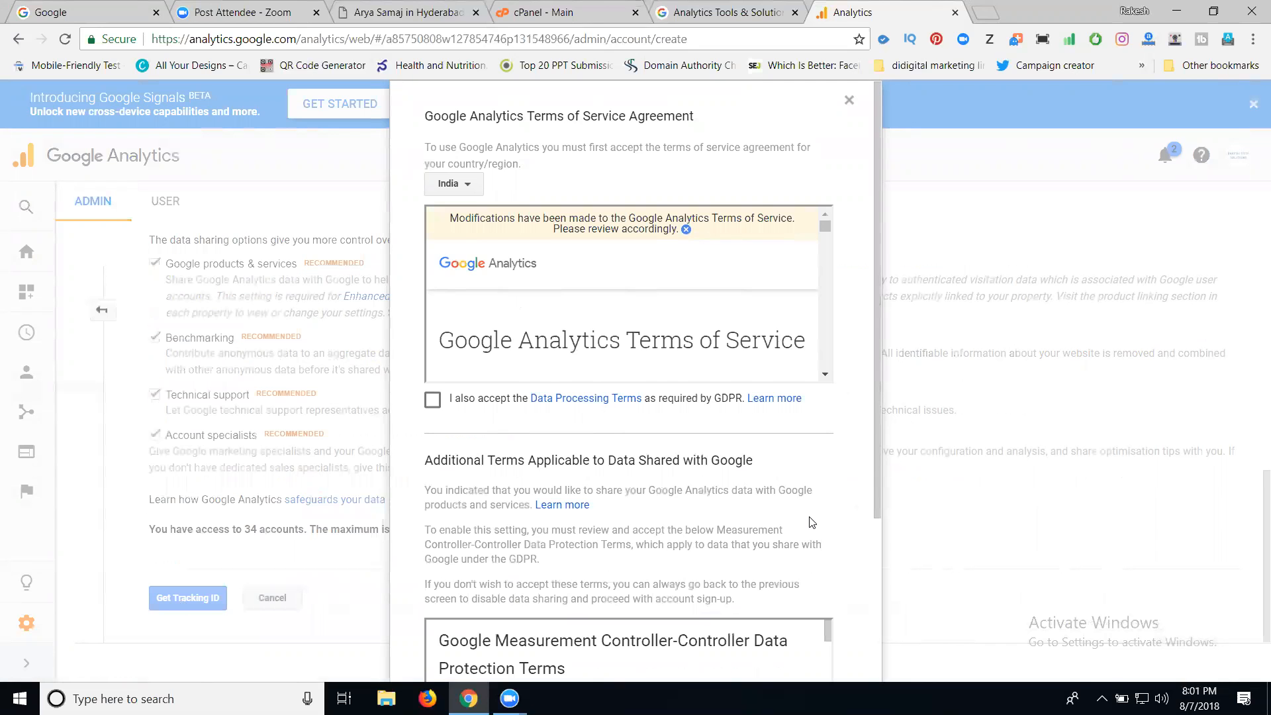
- Accept the Analytics terms of service for India, including the GDPR Data Processing Terms and the Measurement Controller-Controller Data Protection Terms
scroll(485, 311, "down", 1)
scroll(485, 311, "down", 2)
left_click(433, 400)
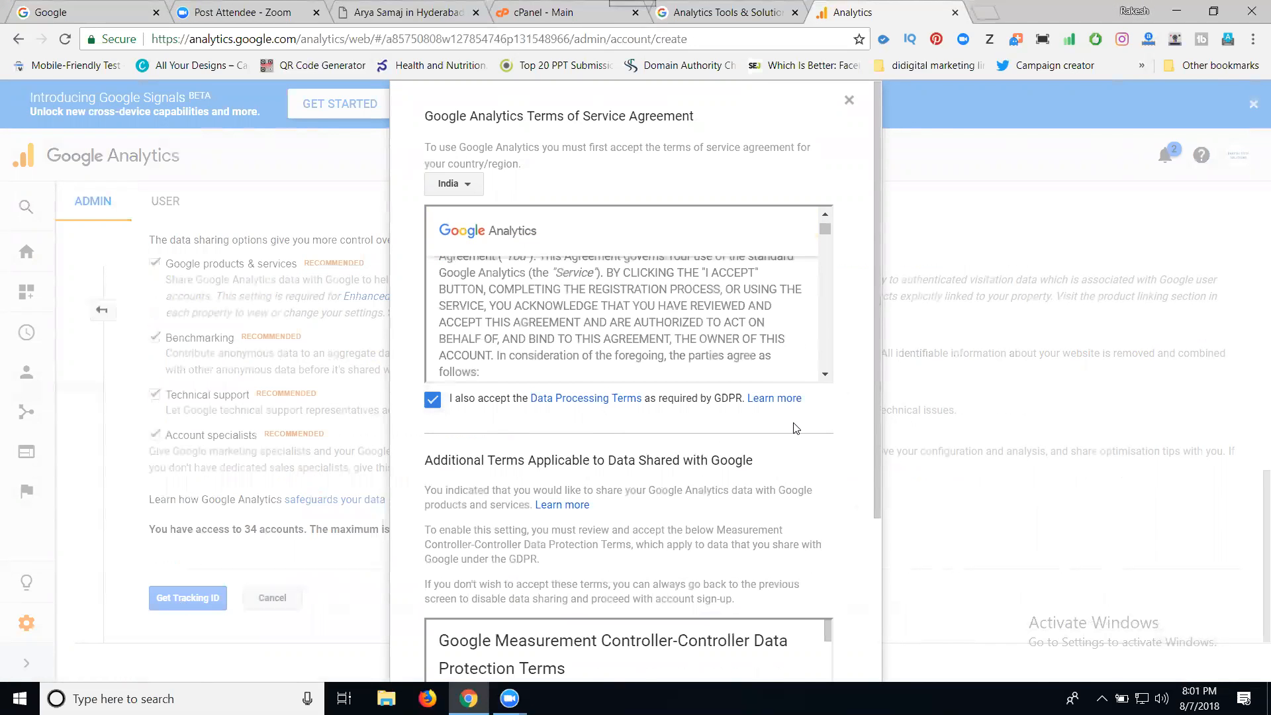
scroll(462, 566, "down", 3)
left_click(433, 595)
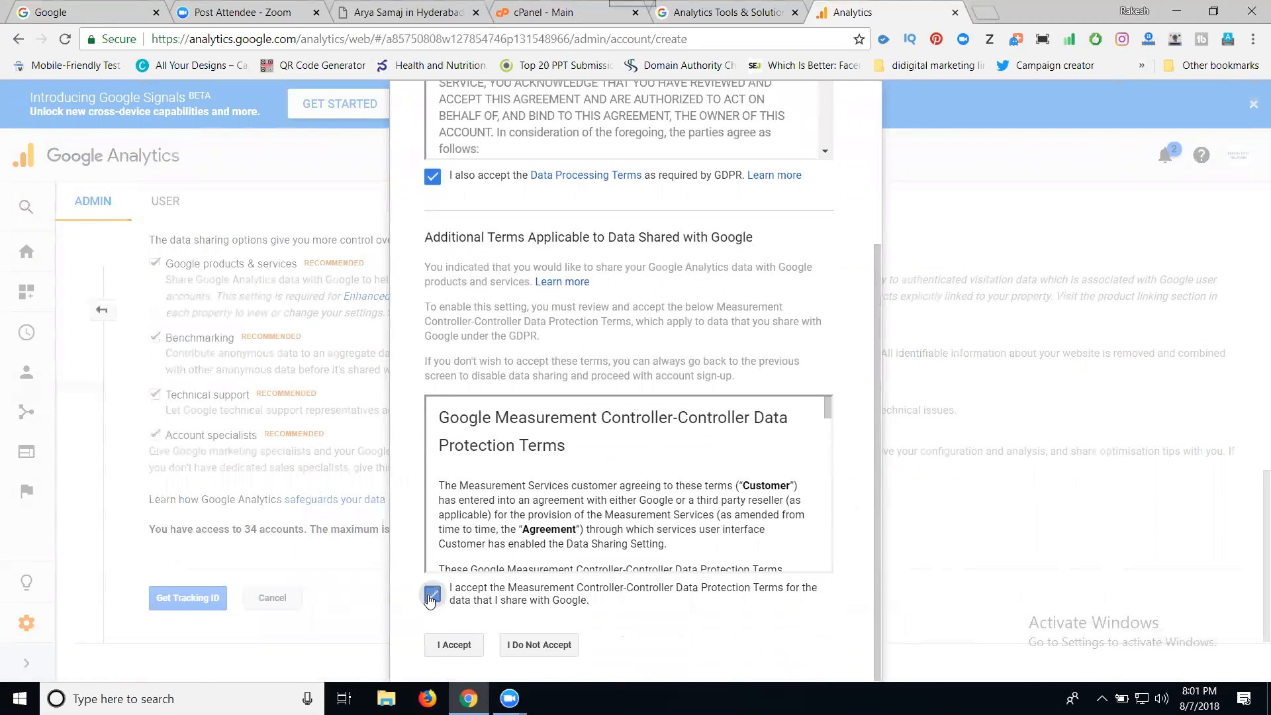
left_click(449, 649)
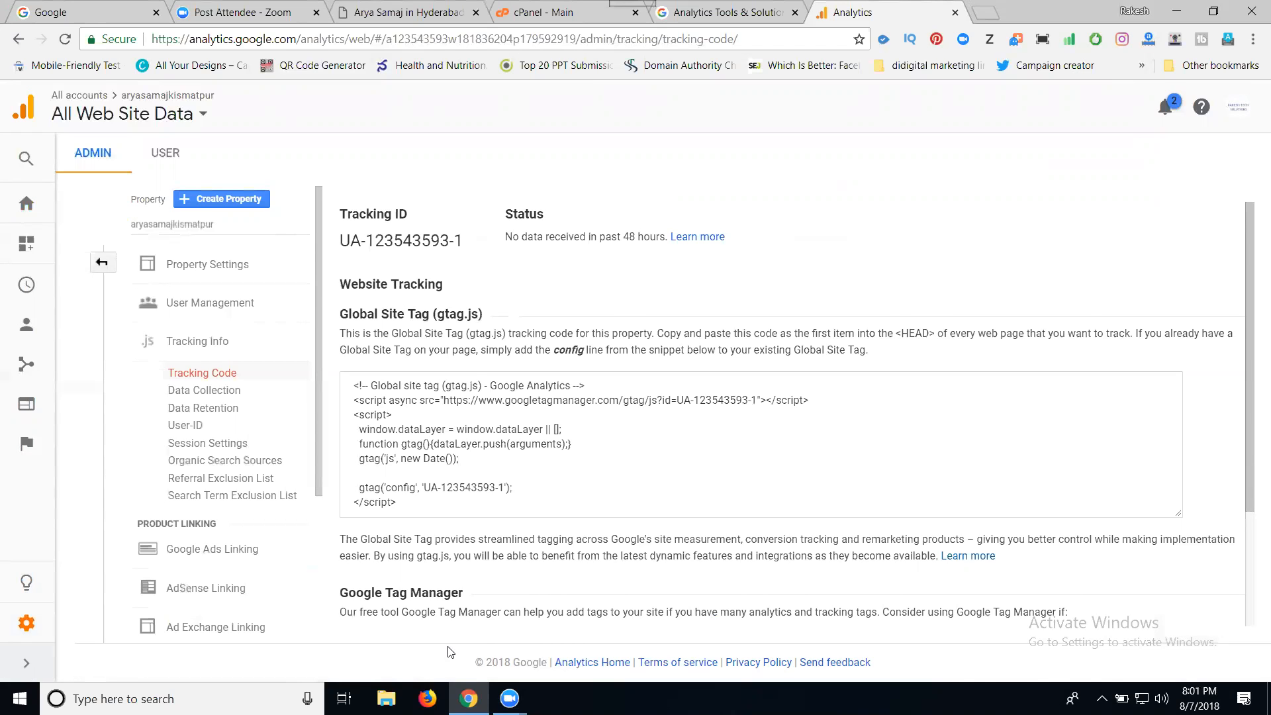
- View the Analytics home page and select the All Web Site Data view of the aryasamajkismatpur property
left_click(29, 217)
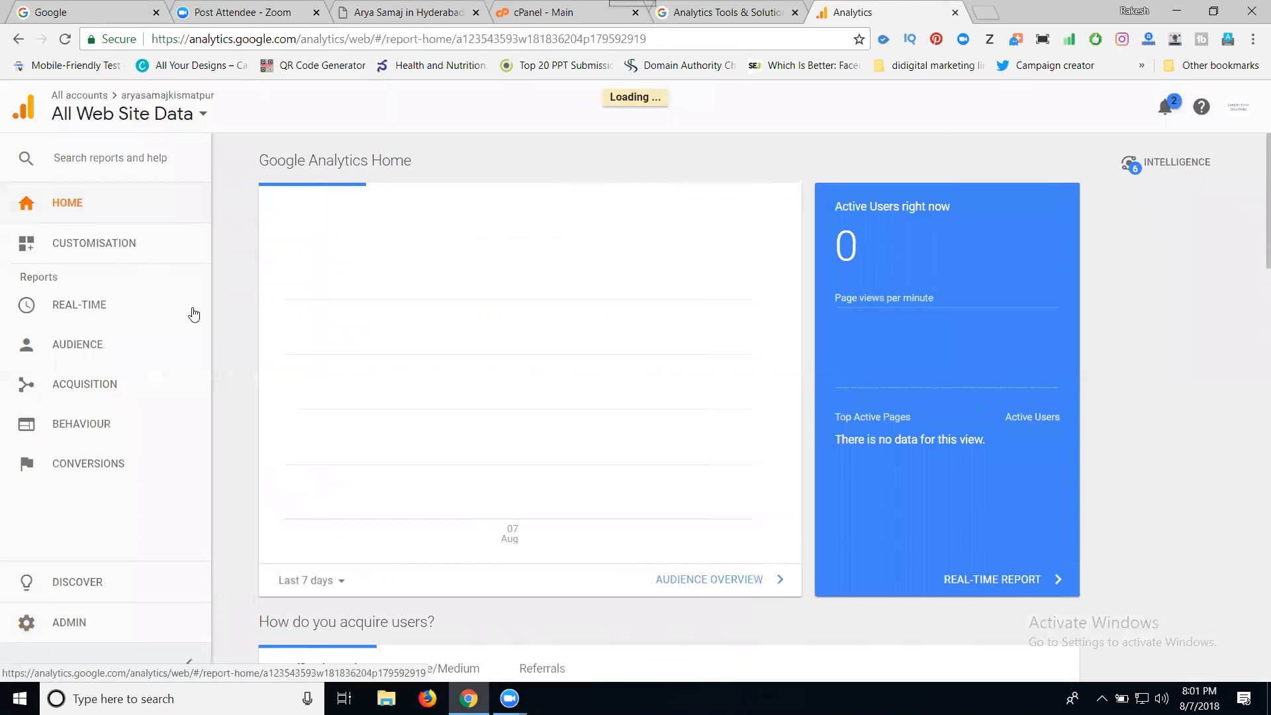
left_click(131, 109)
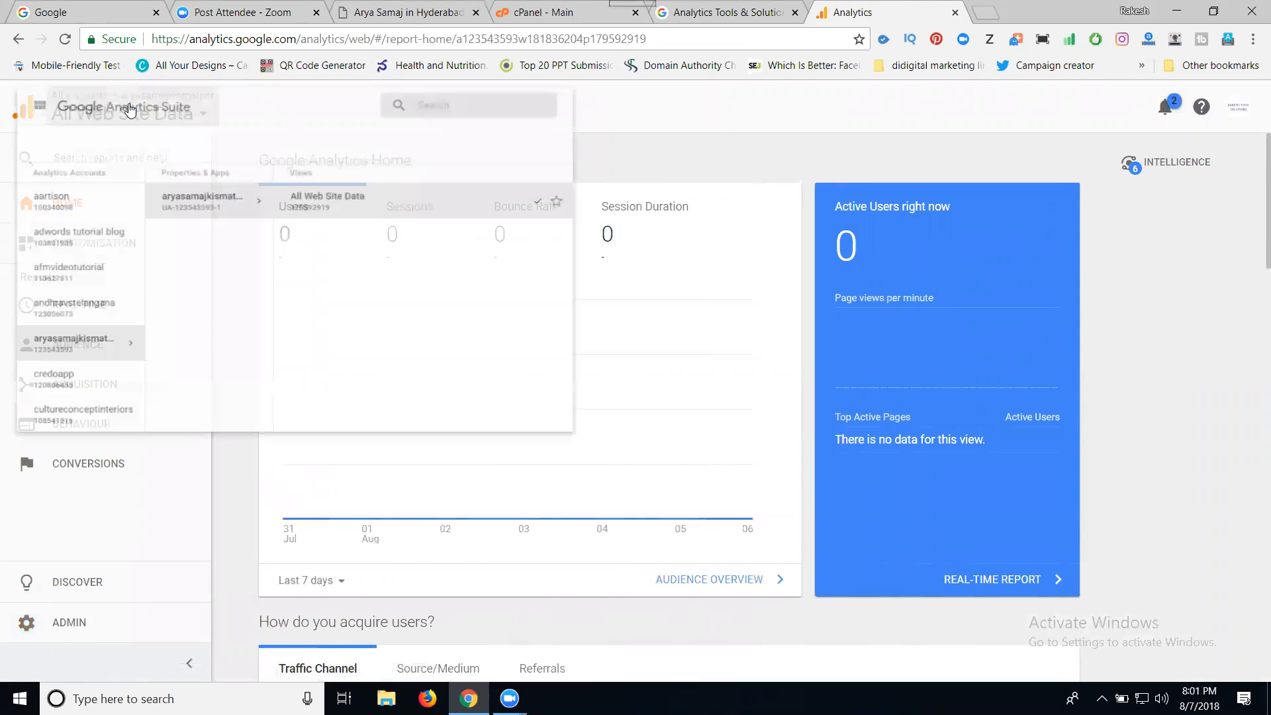
left_click(426, 233)
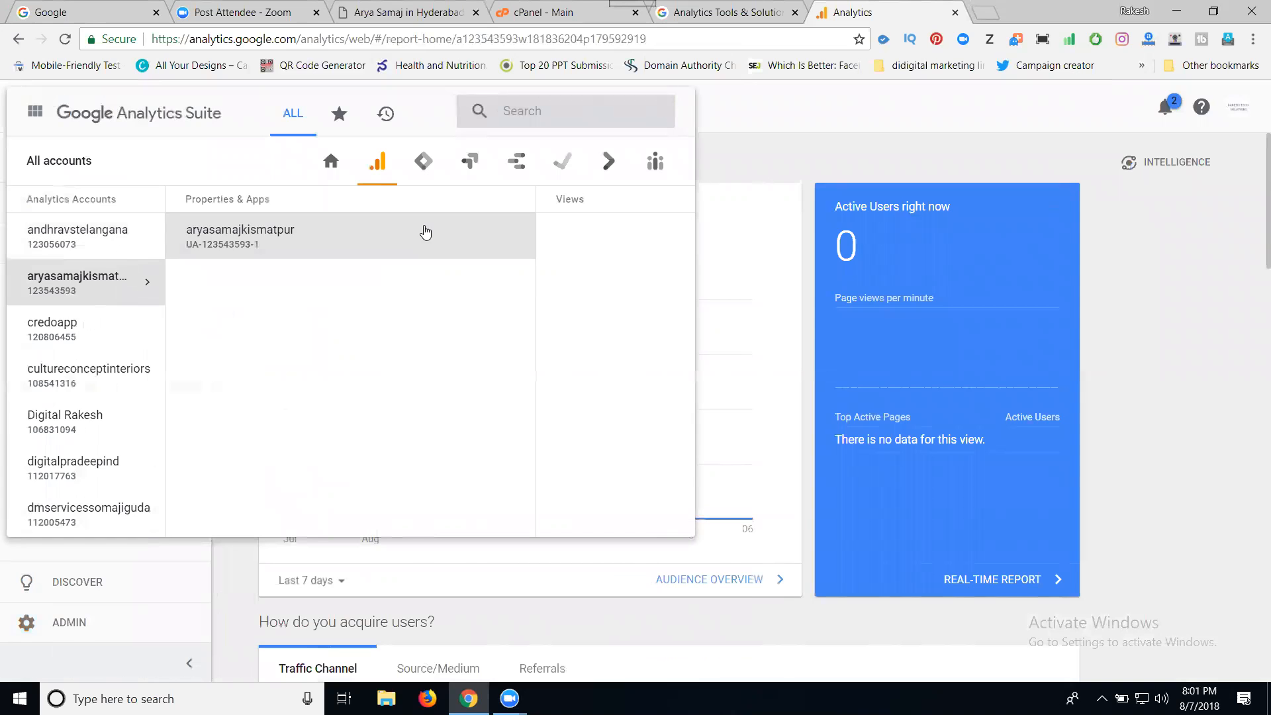
left_click(583, 228)
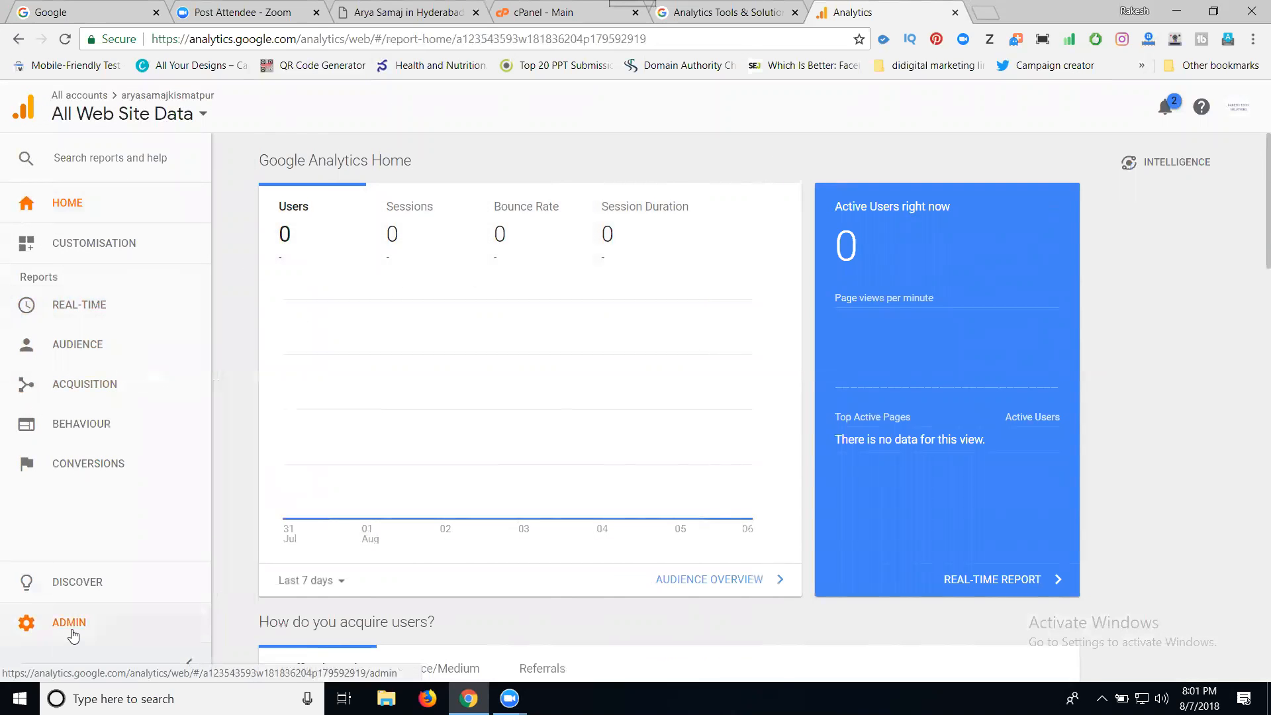
- Open the aryasamajkismatpur property's tracking code in the admin area and copy the whole Global Site Tag snippet
left_click(73, 635)
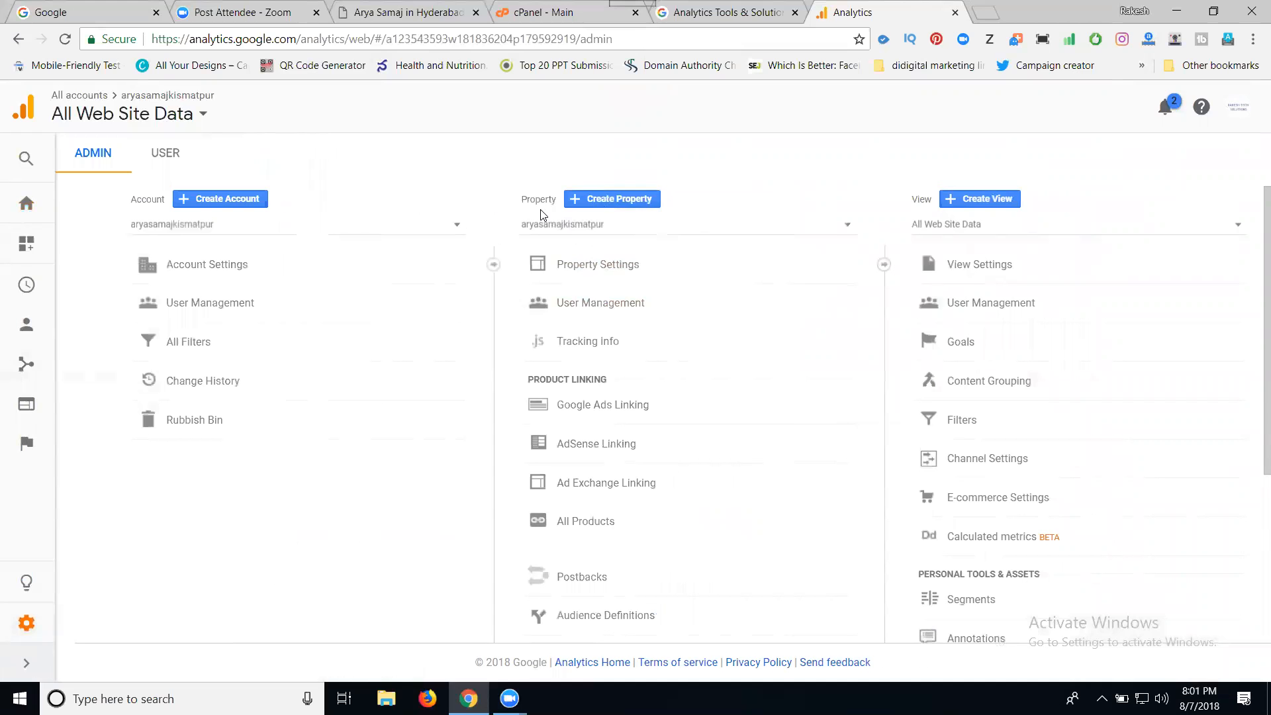
left_click(586, 343)
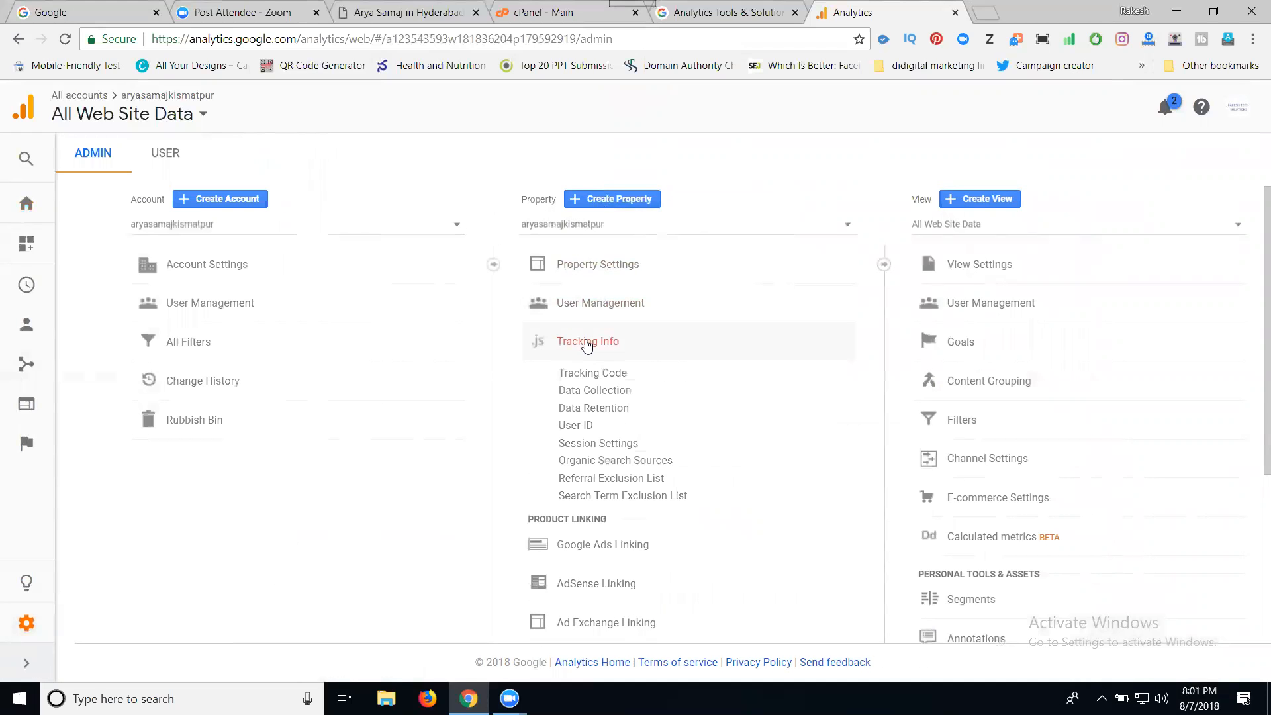
left_click(592, 375)
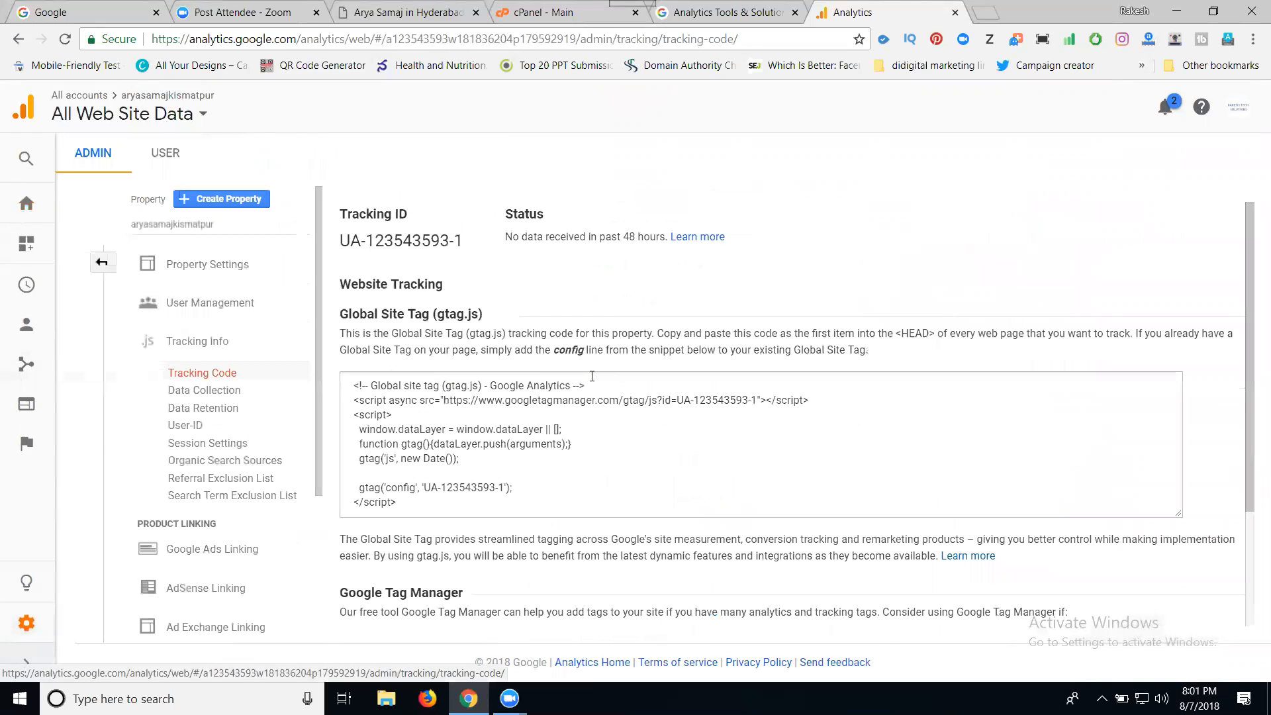
left_click(434, 493)
key("ctrl+c")
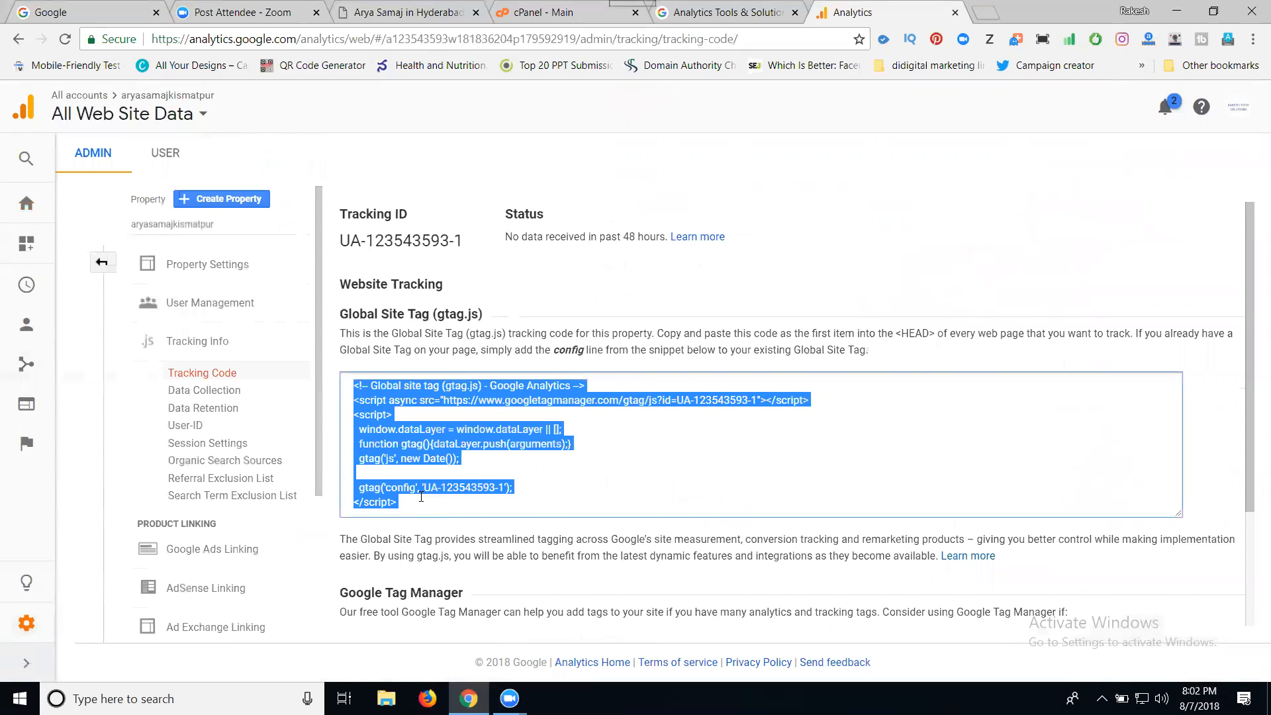
- Switch to cPanel and open index.html from the public_html folder in the File Manager's code editor
left_click(387, 10)
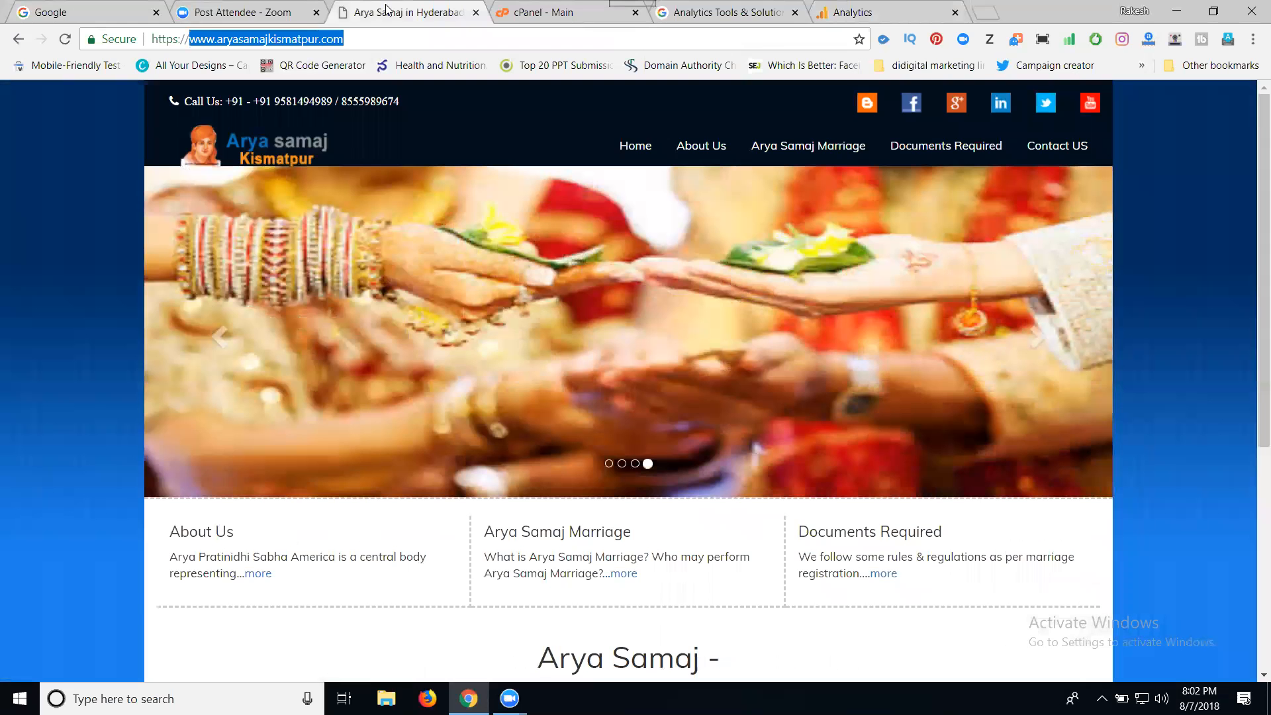
left_click(543, 11)
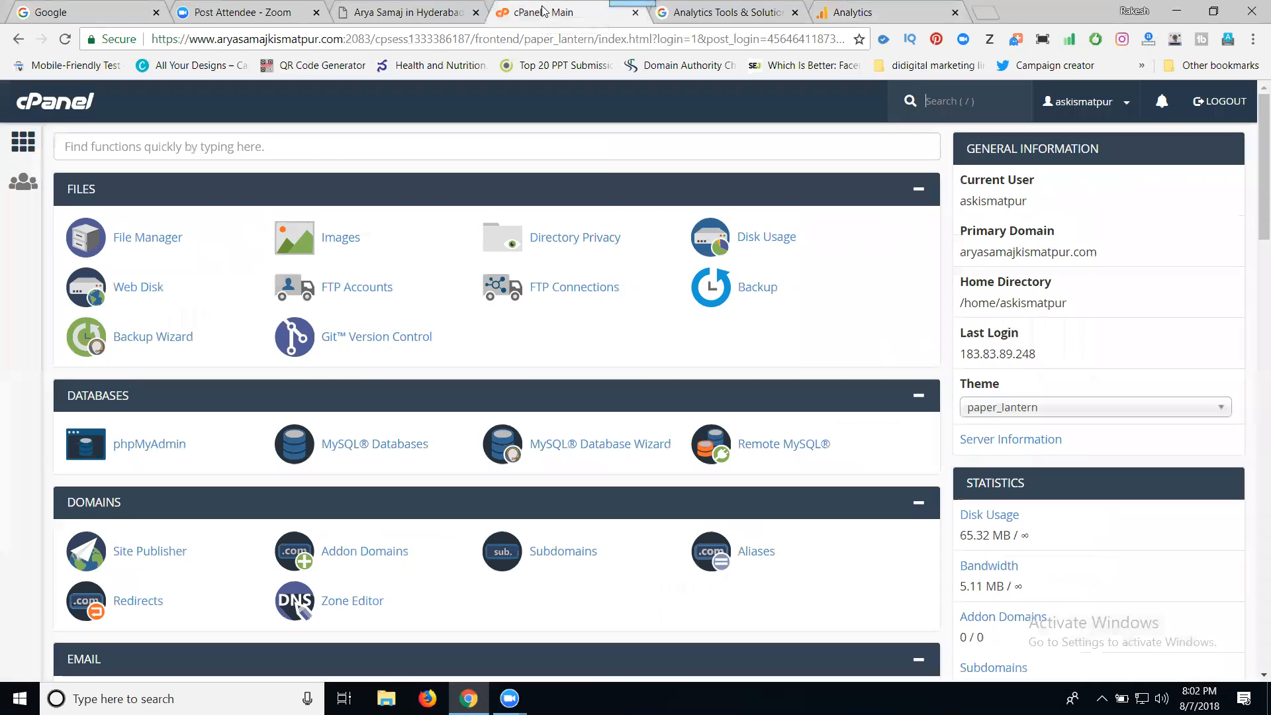
left_click(159, 244)
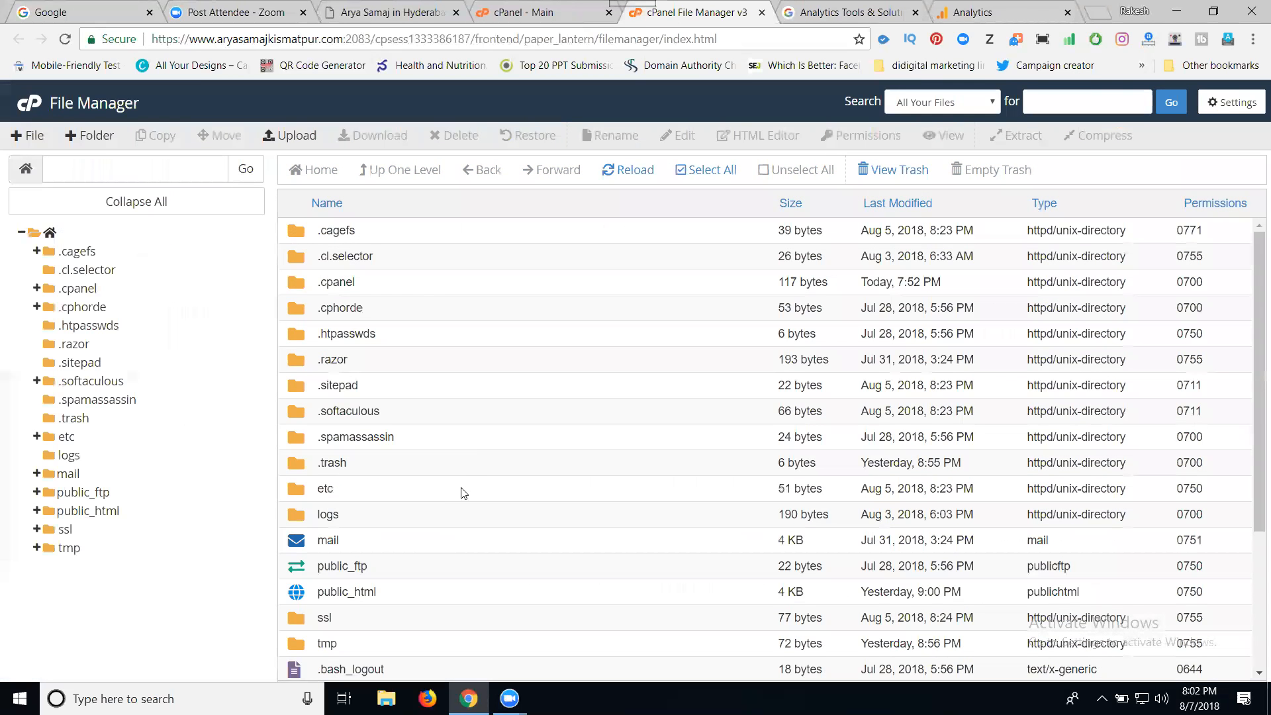
double_click(434, 598)
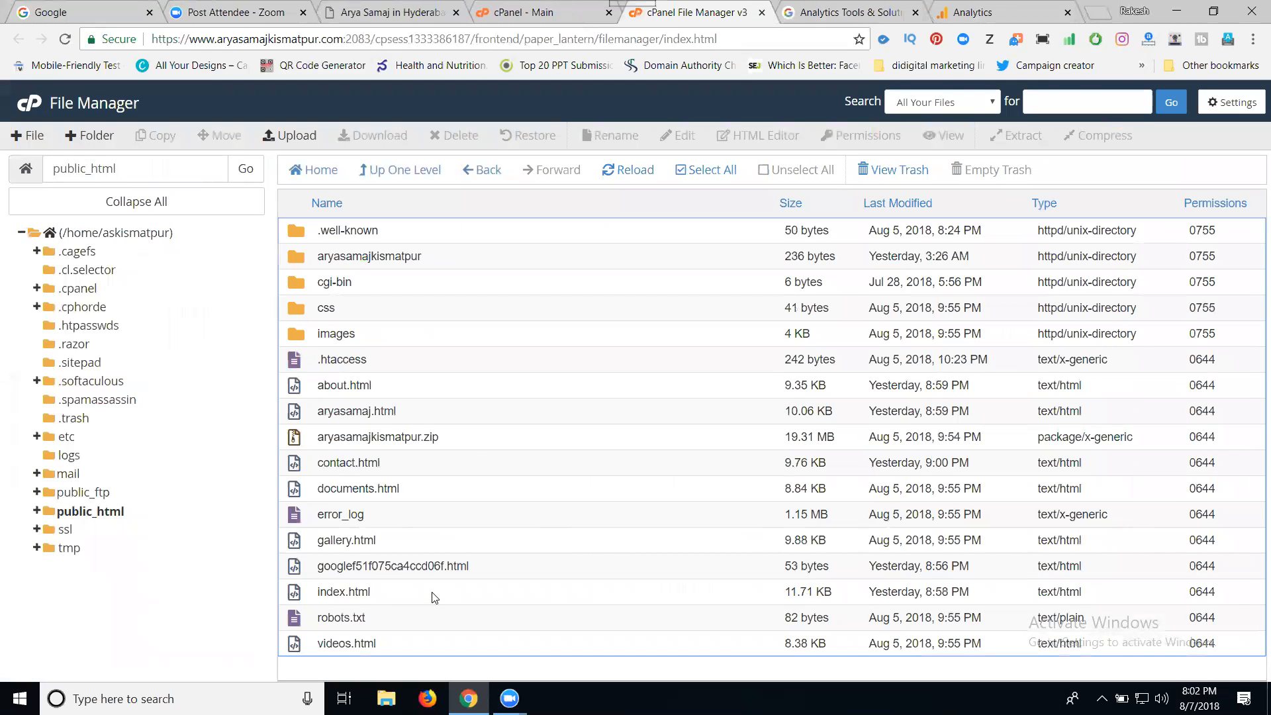
right_click(340, 592)
left_click(371, 489)
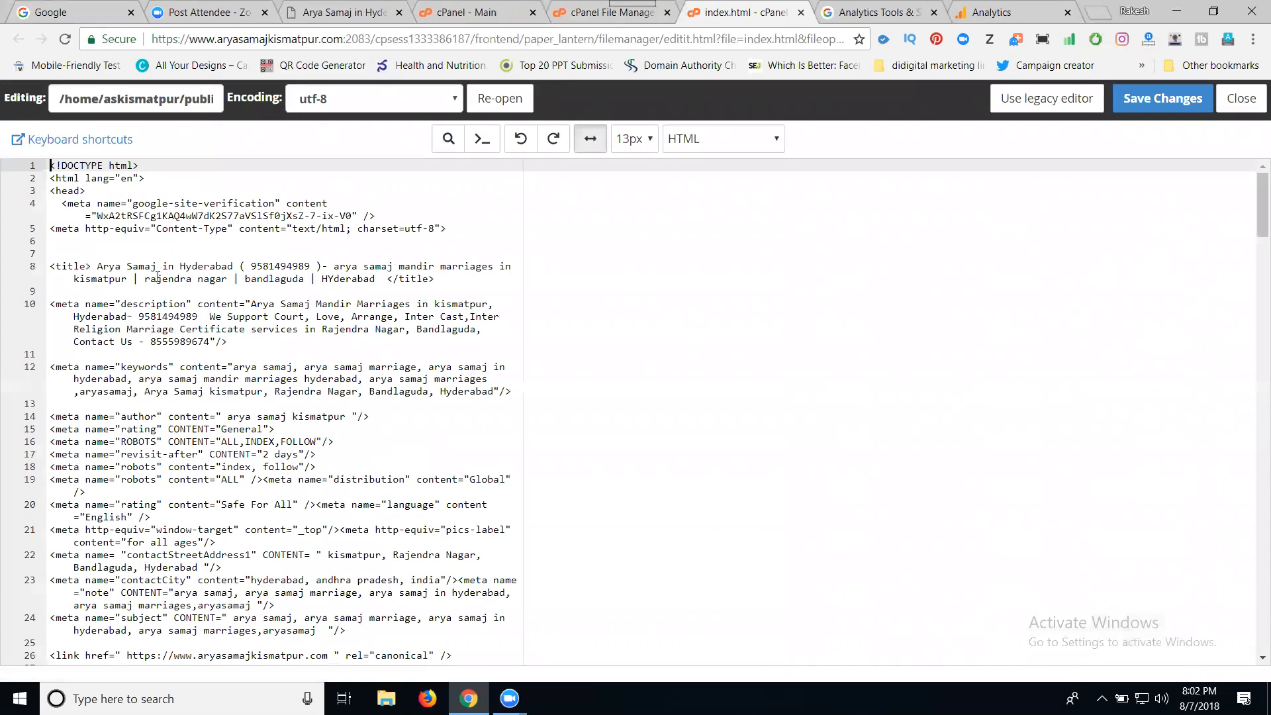
- Paste the copied Global Site Tag below the google-site-verification meta tag in the head of index.html and save the file
left_click(388, 216)
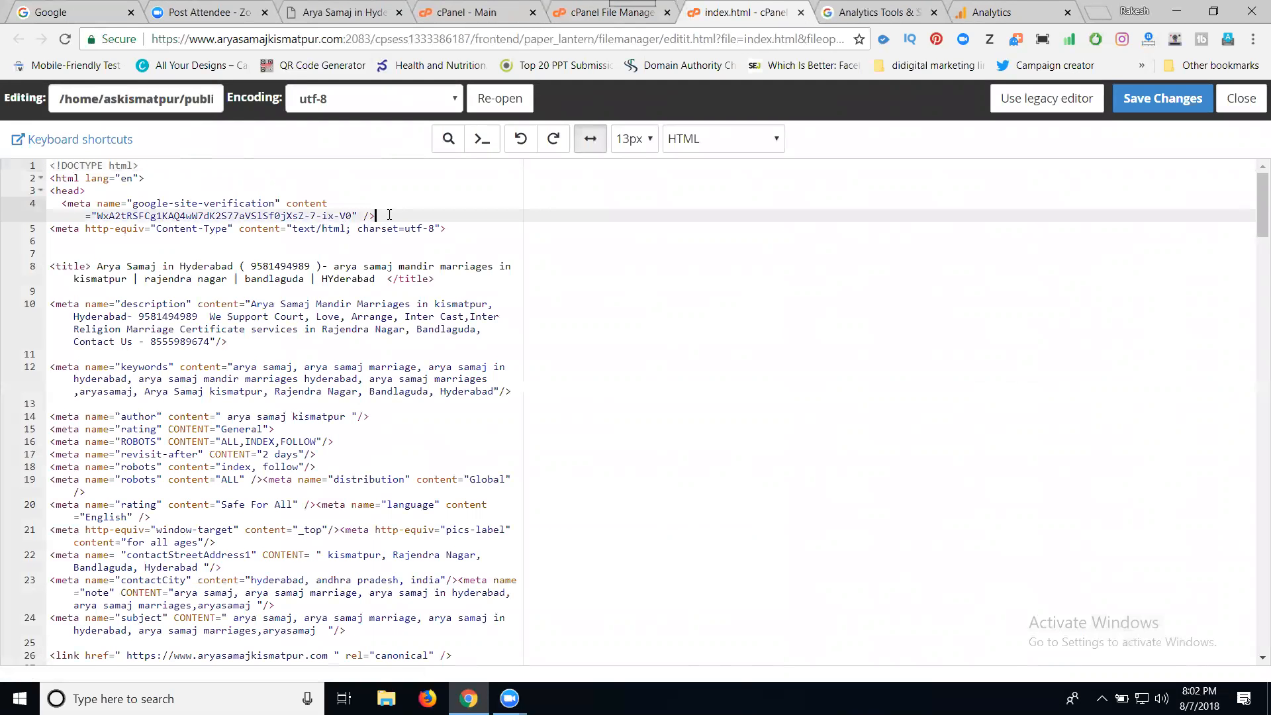
key("Return")
key("Return")
key("ctrl+v")
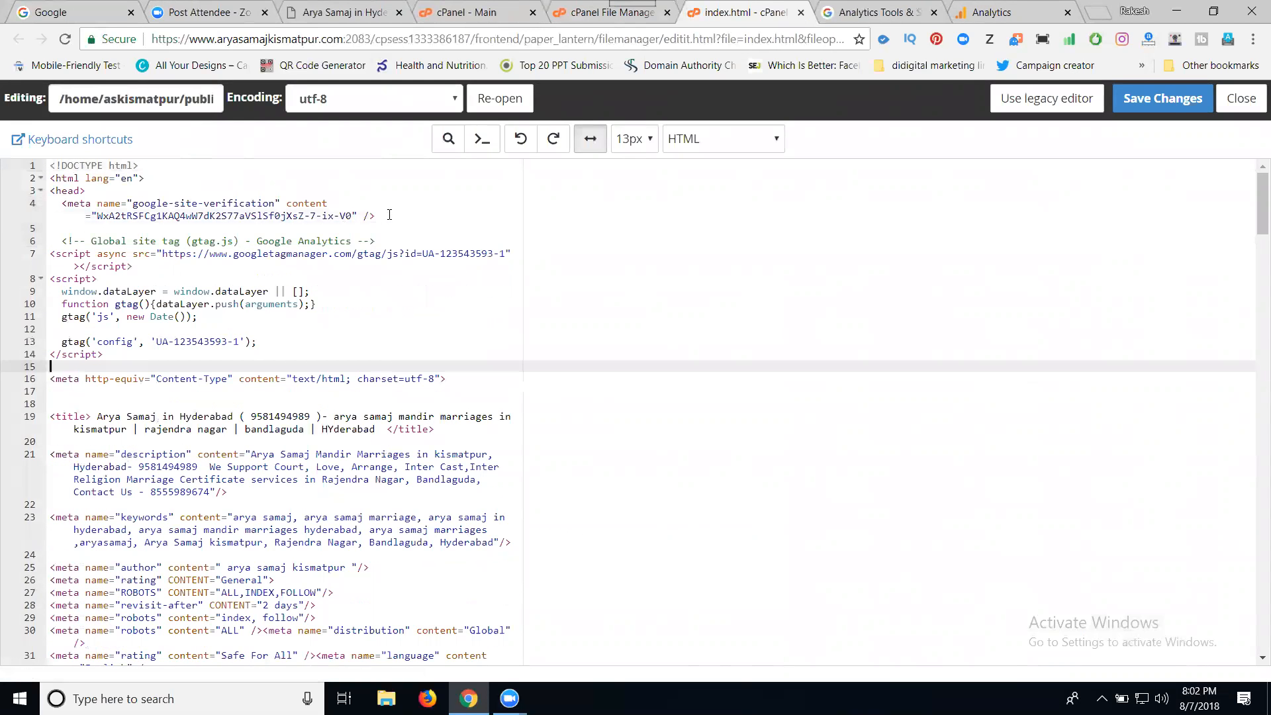
key("Return")
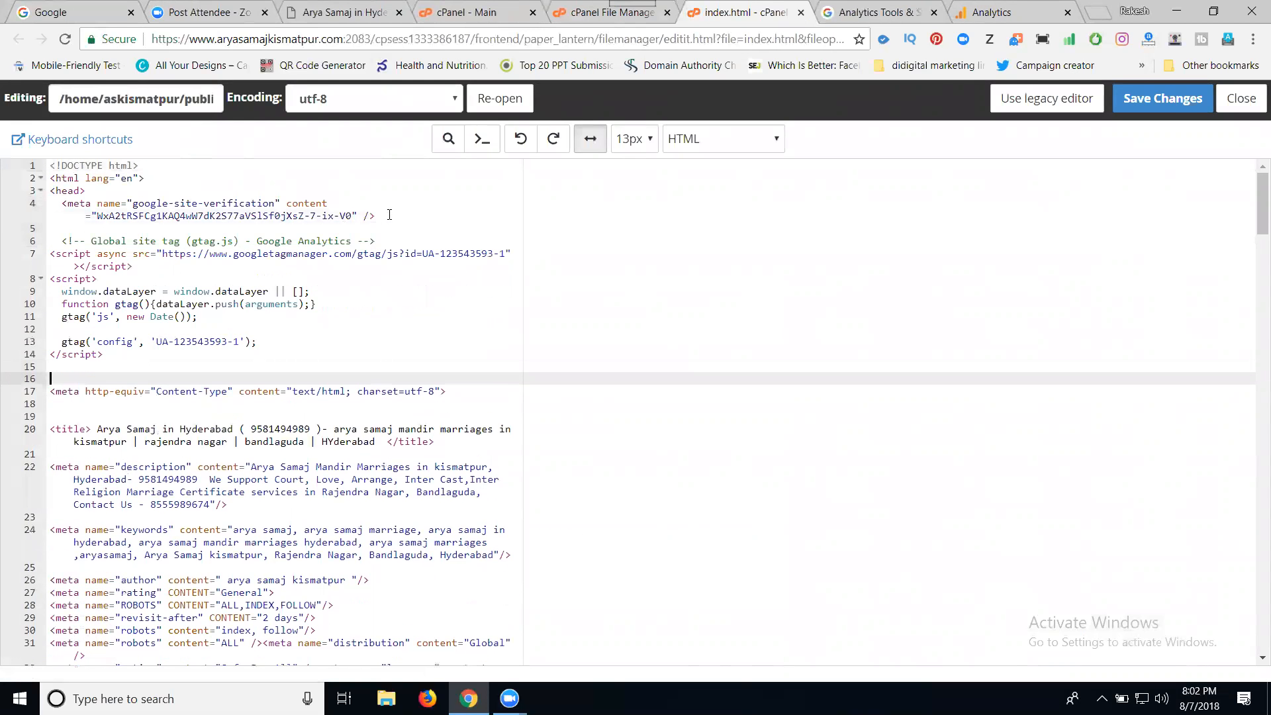
left_click(1172, 106)
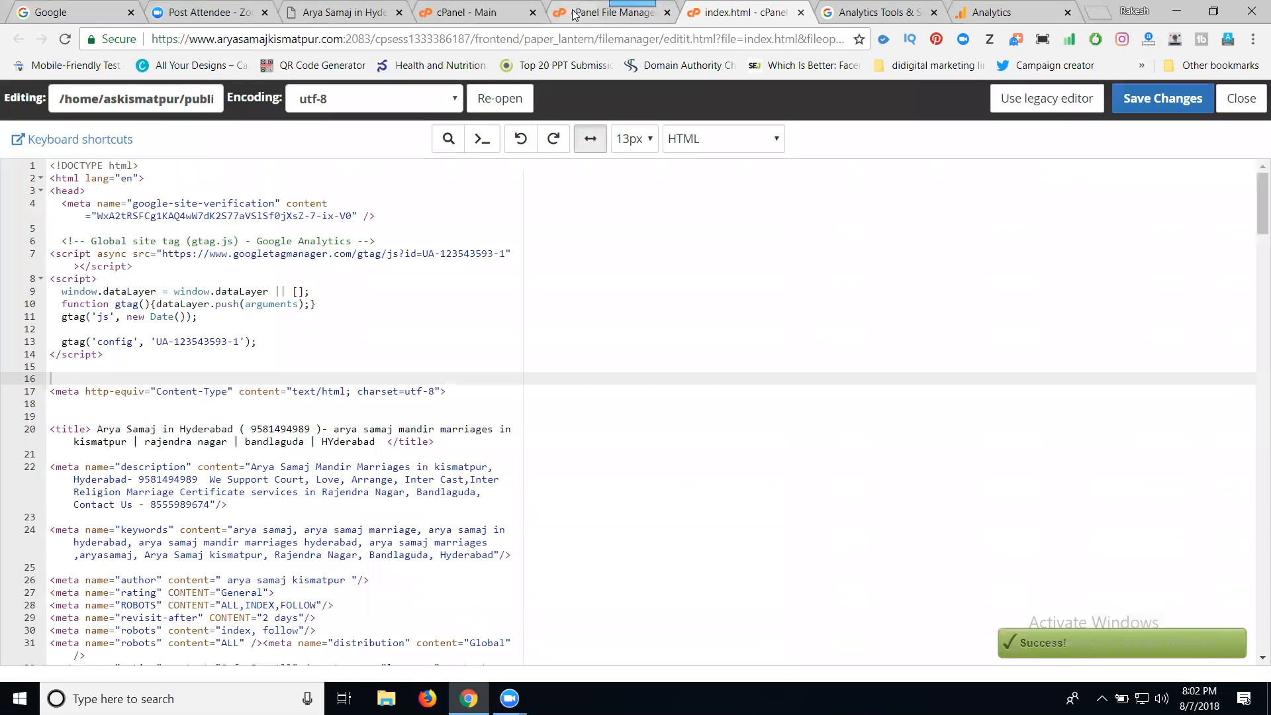
- Return to Analytics, look through the rest of the tracking code page, and open the Real-Time Overview report
left_click(606, 12)
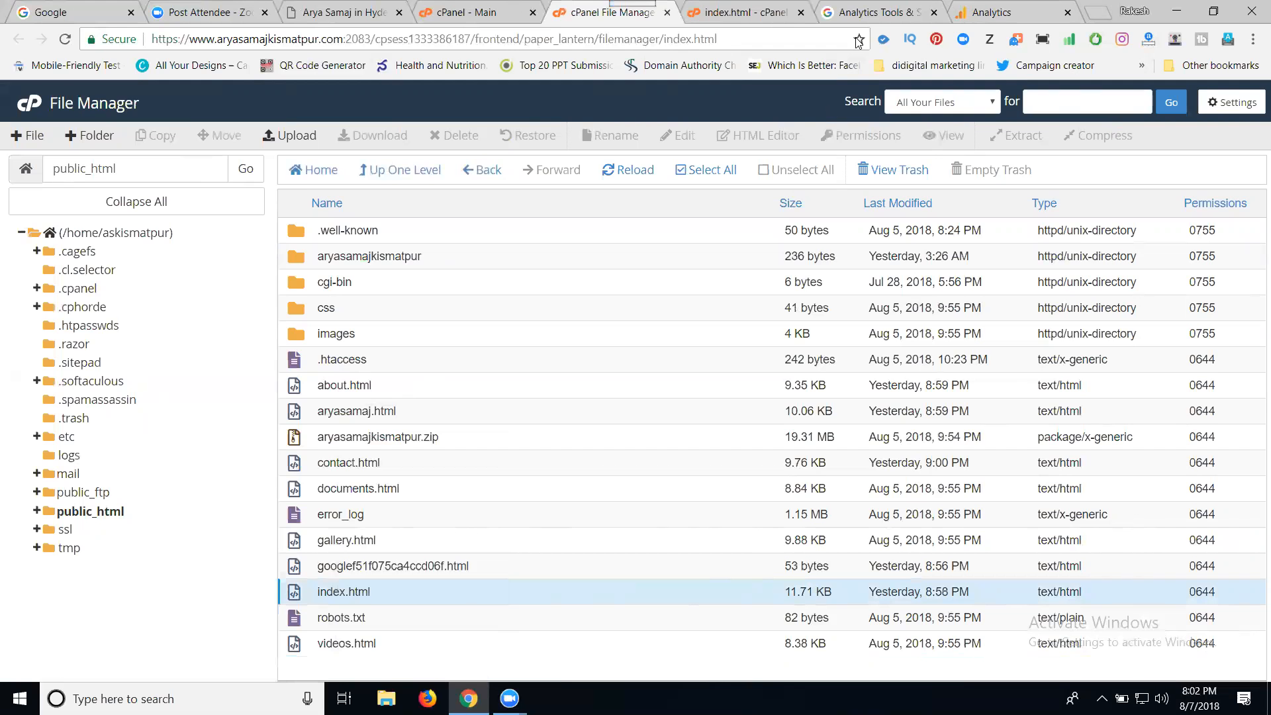
left_click(983, 10)
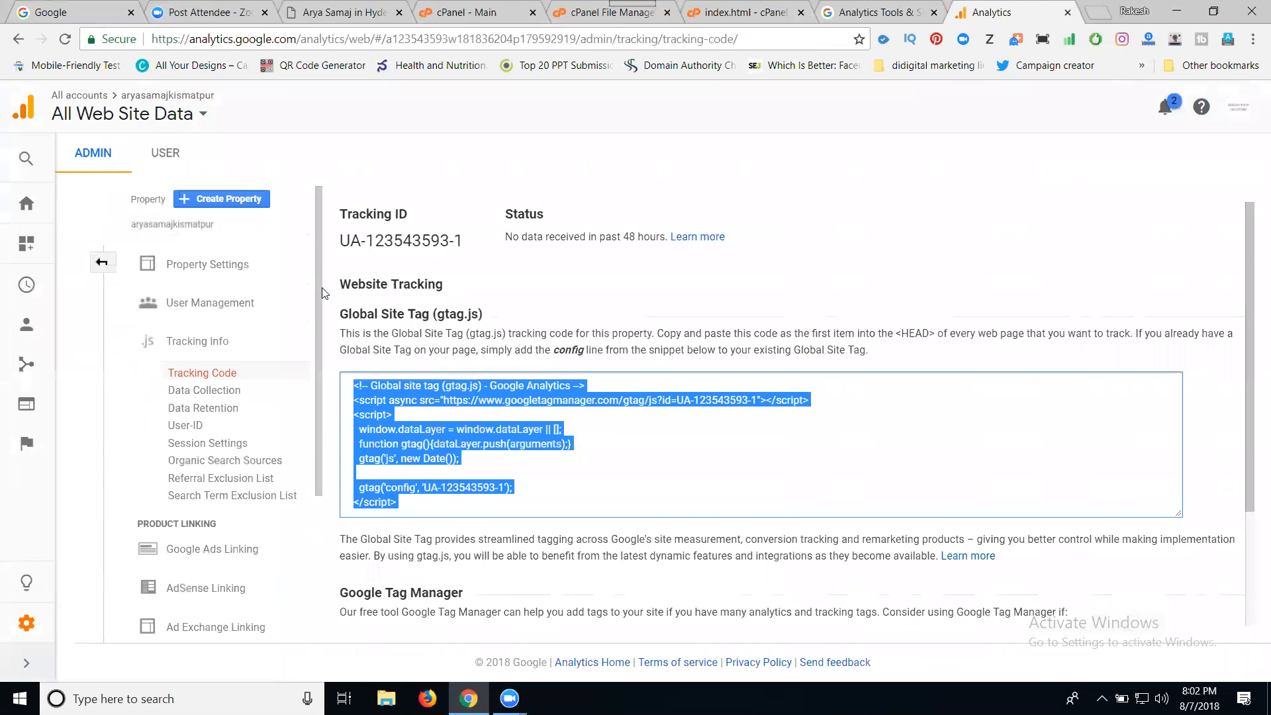
scroll(319, 292, "down", 4)
scroll(539, 420, "down", 1)
scroll(539, 419, "down", 2)
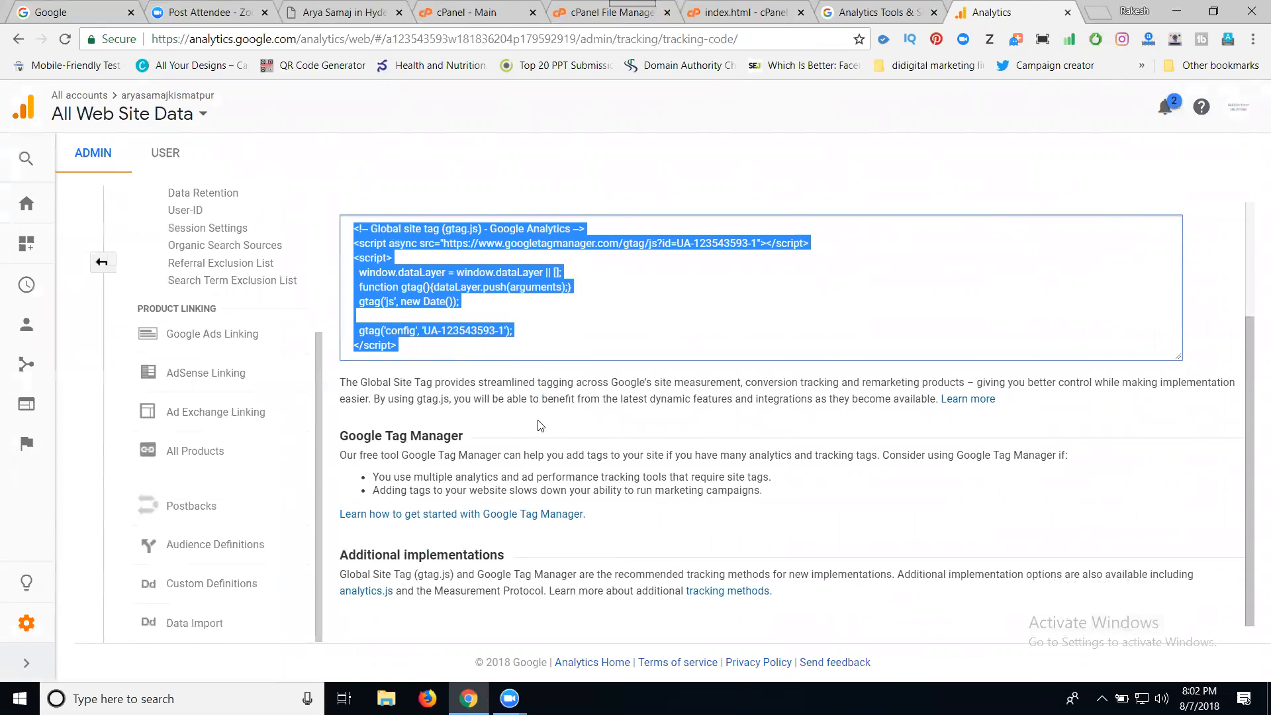
left_click(32, 288)
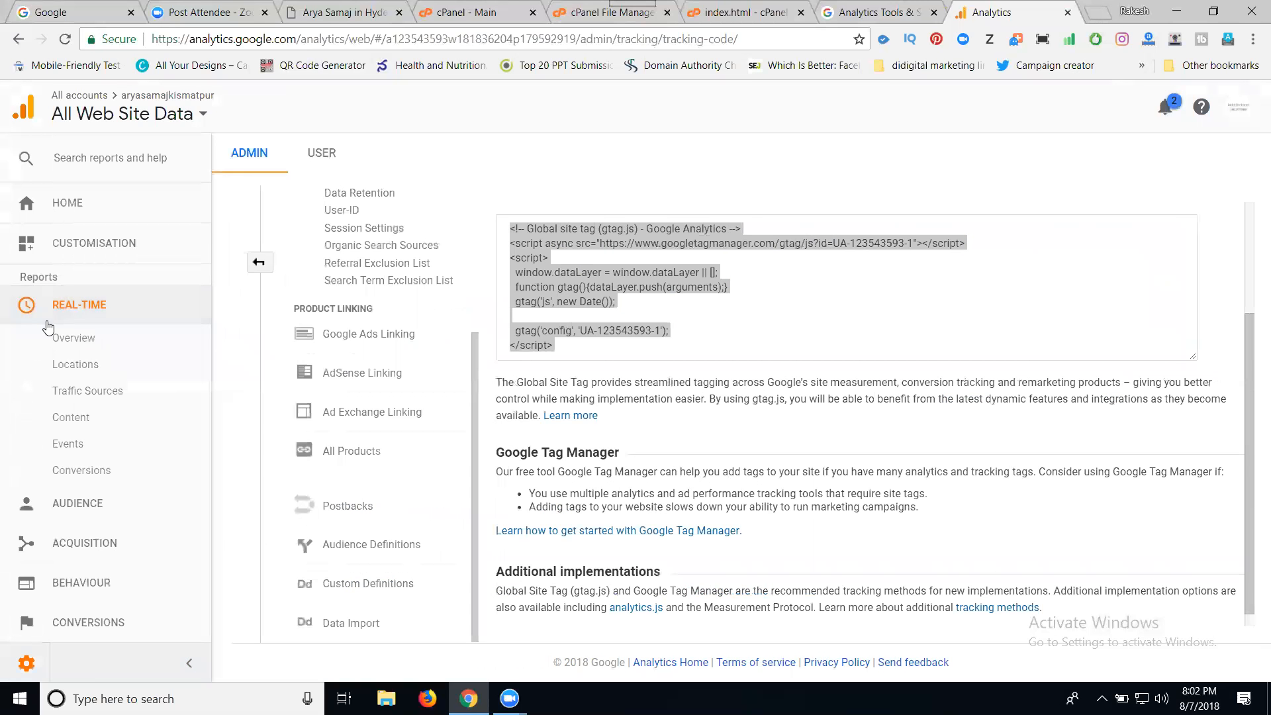
left_click(62, 340)
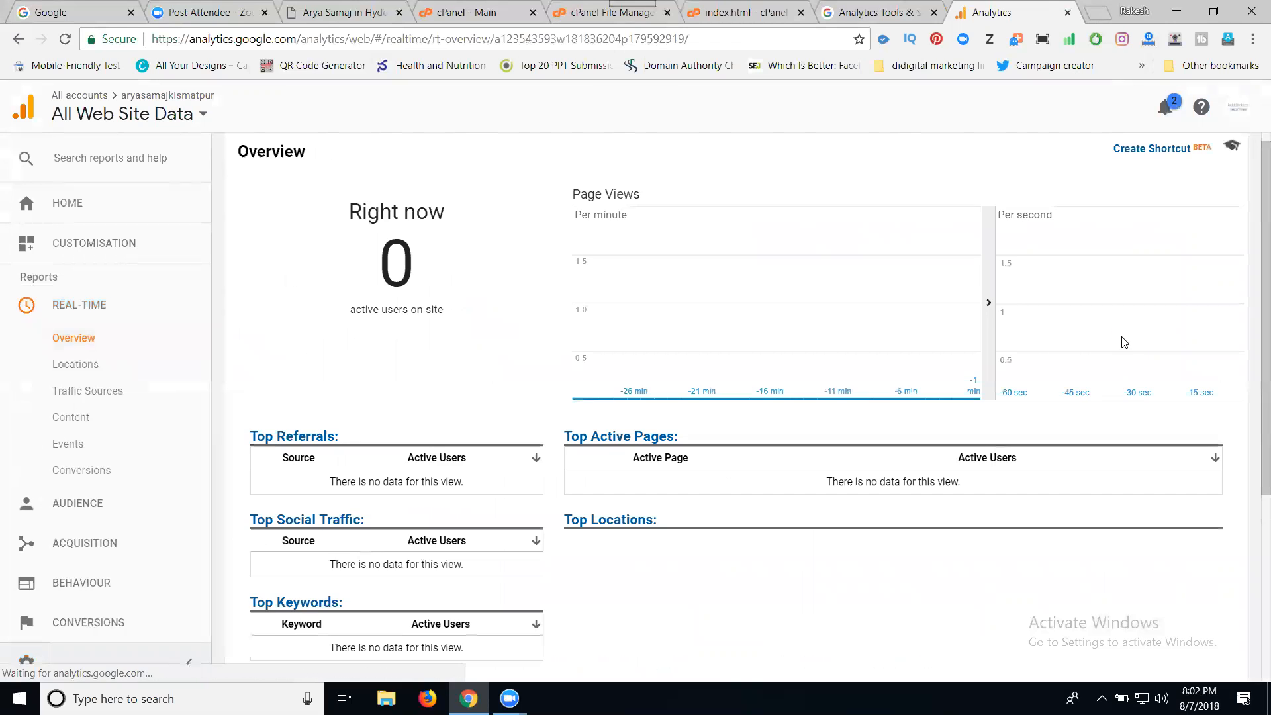
- Reload the aryasamajkismatpur.com home page and refresh the Real-Time Overview report to check that the visit is tracked
left_click(353, 8)
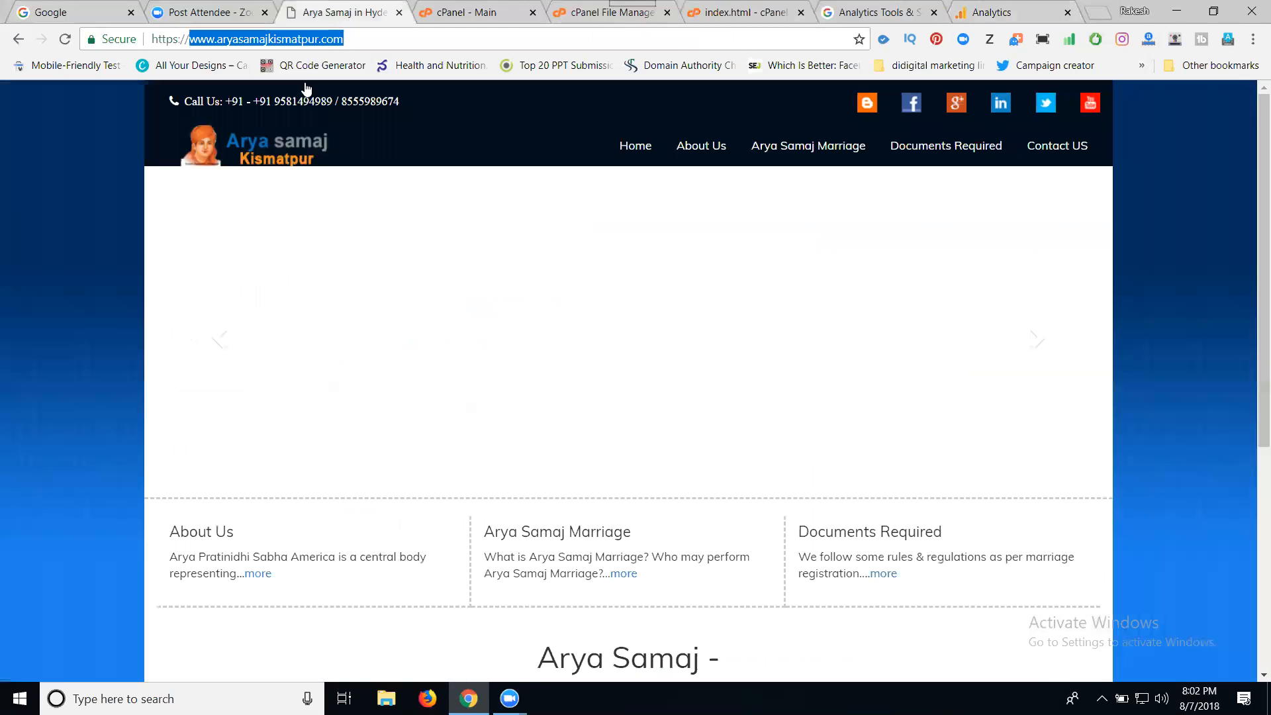
left_click(59, 42)
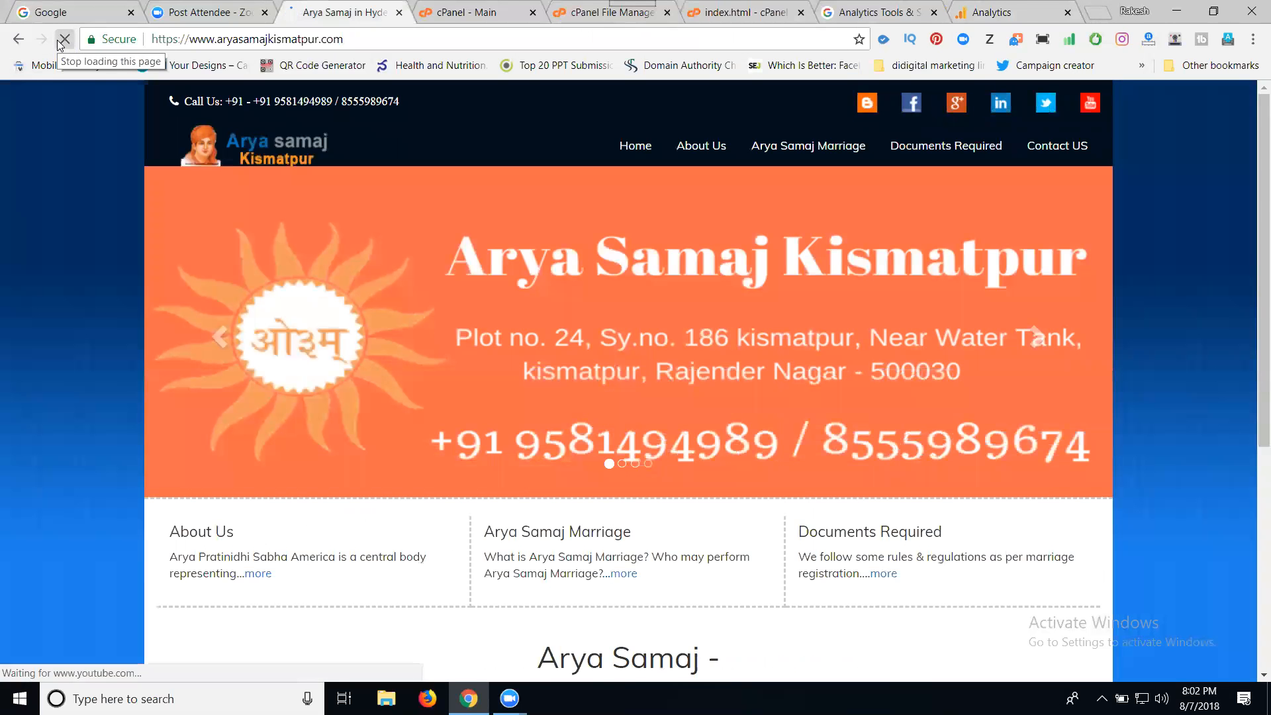
left_click(1001, 8)
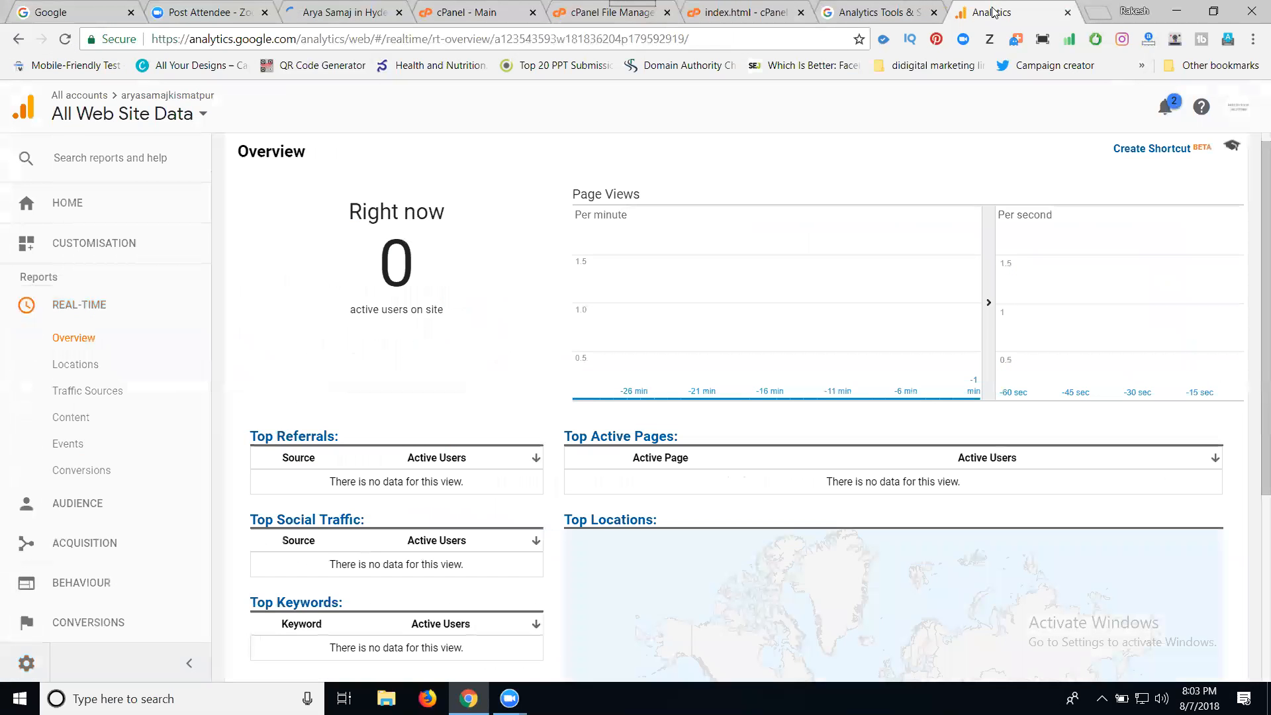
left_click(64, 41)
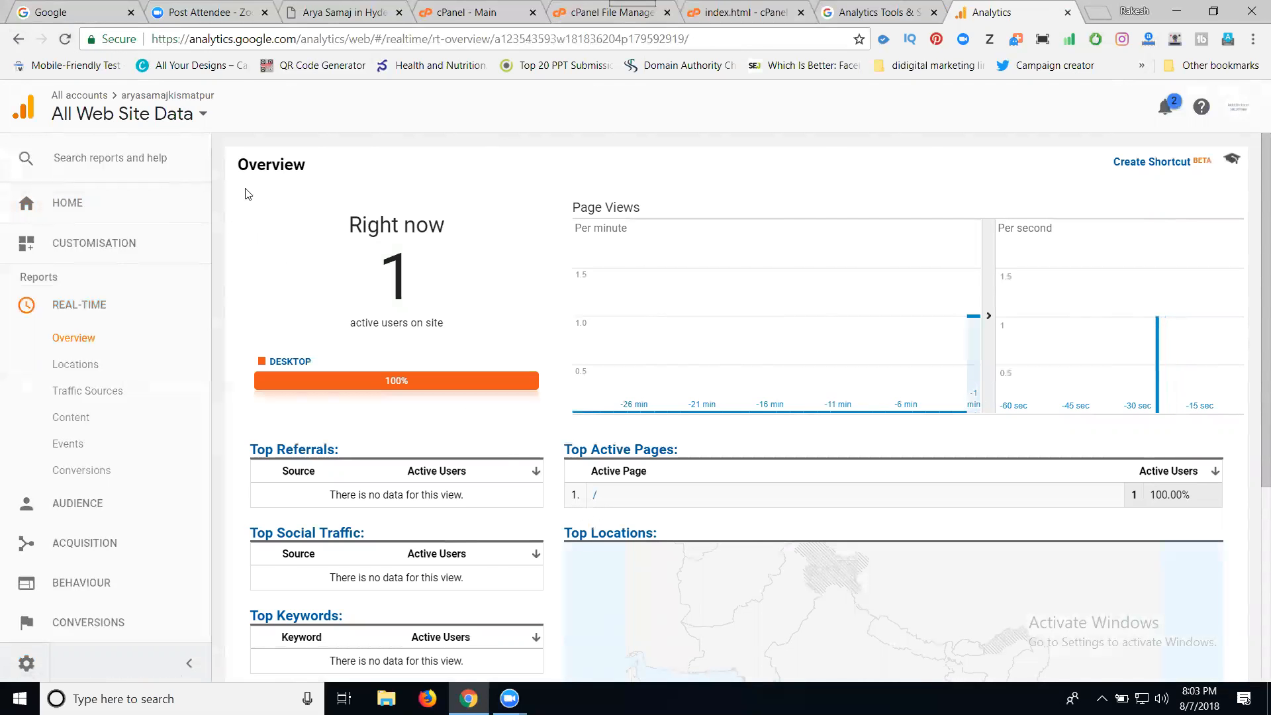
- Open the website's Contact Us page and check the Real-Time Overview report in Analytics for the page visit
left_click(338, 12)
left_click(1061, 144)
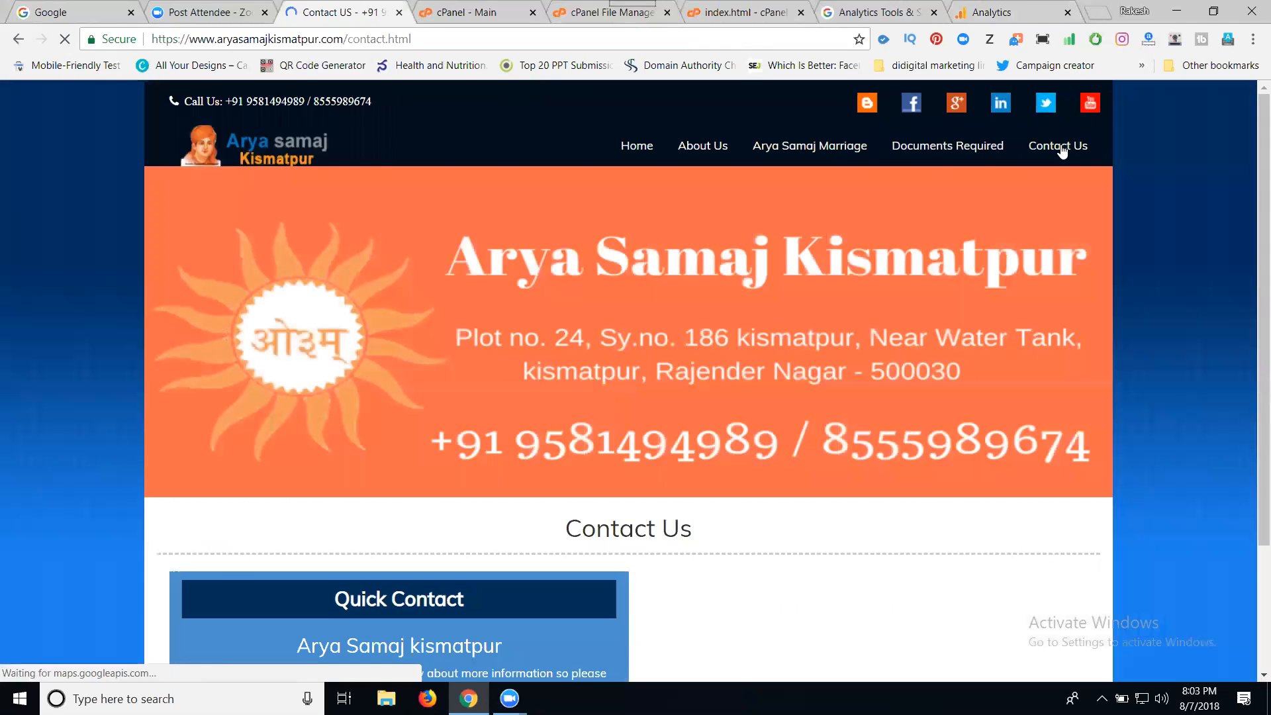
left_click(990, 15)
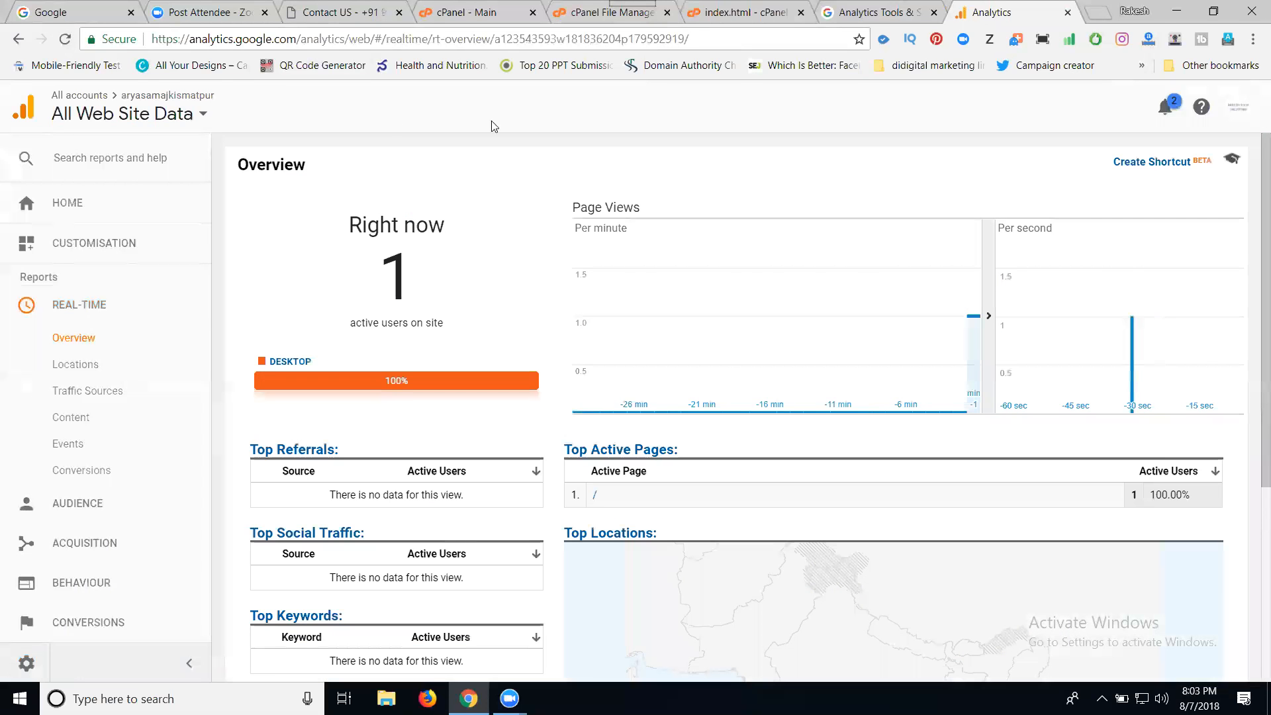
- Refresh the Real-Time Overview report, look over the website's Contact Us page, and refresh the report again to check for that page
left_click(65, 40)
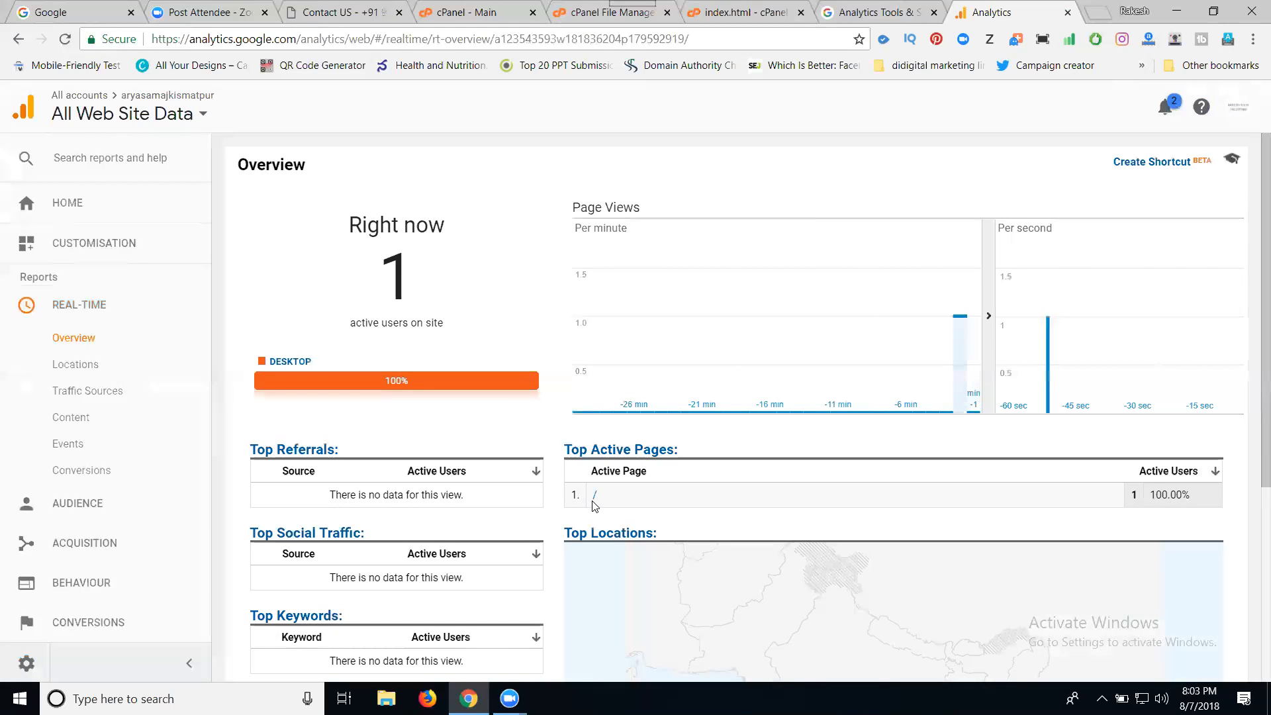
left_click(326, 17)
scroll(389, 323, "down", 3)
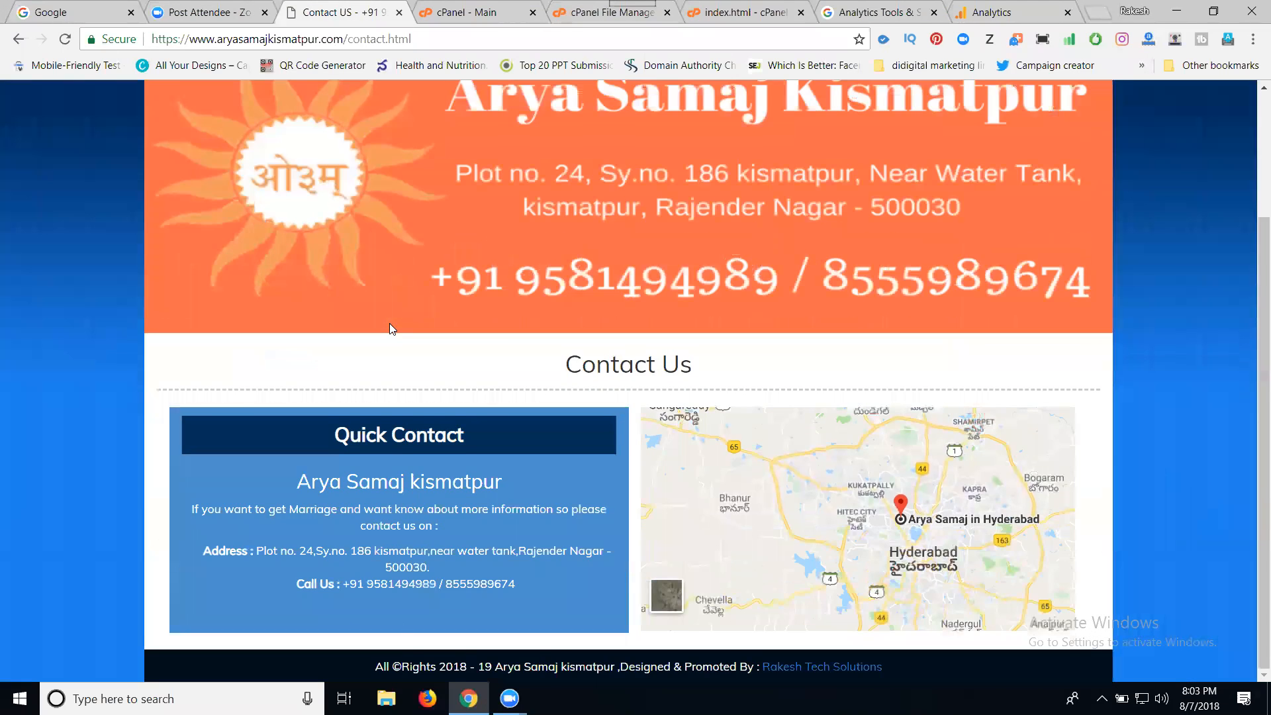
scroll(390, 323, "up", 3)
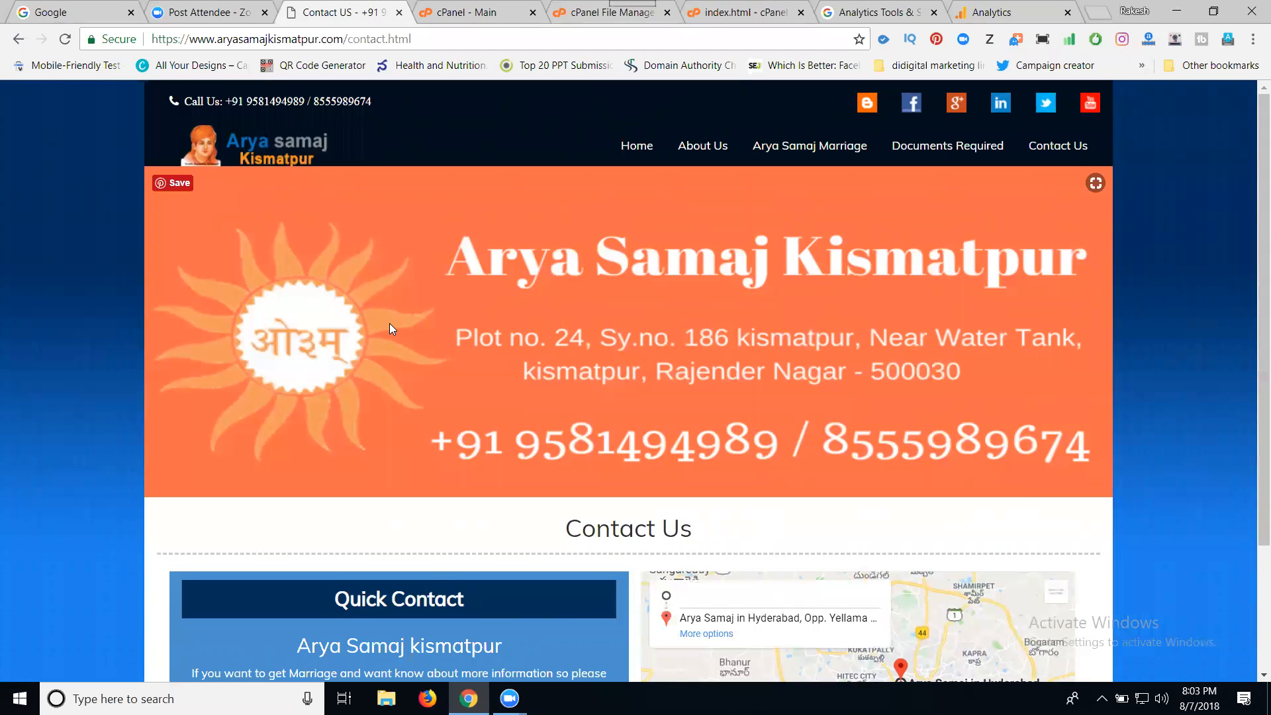
left_click(1013, 12)
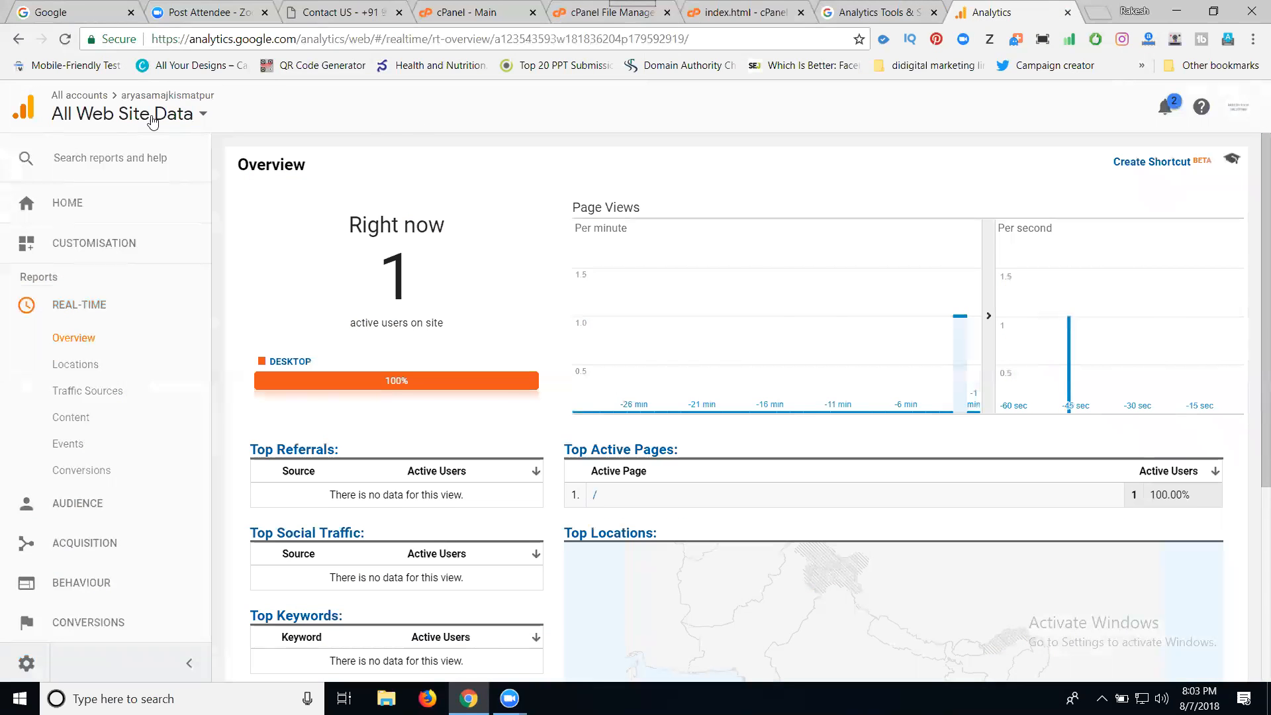
left_click(68, 39)
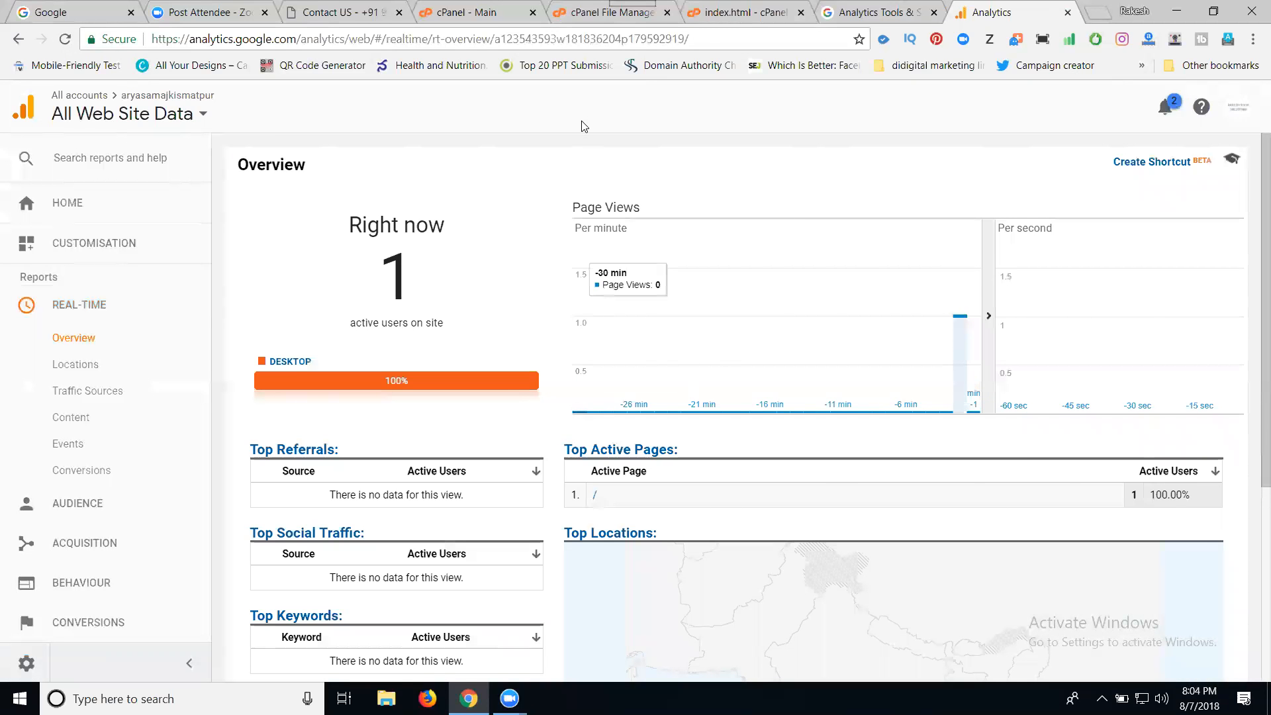
- Open contact.html for editing in cPanel File Manager, paste the Global Site Tag below the google-site-verification meta tag, and save the file
left_click(613, 12)
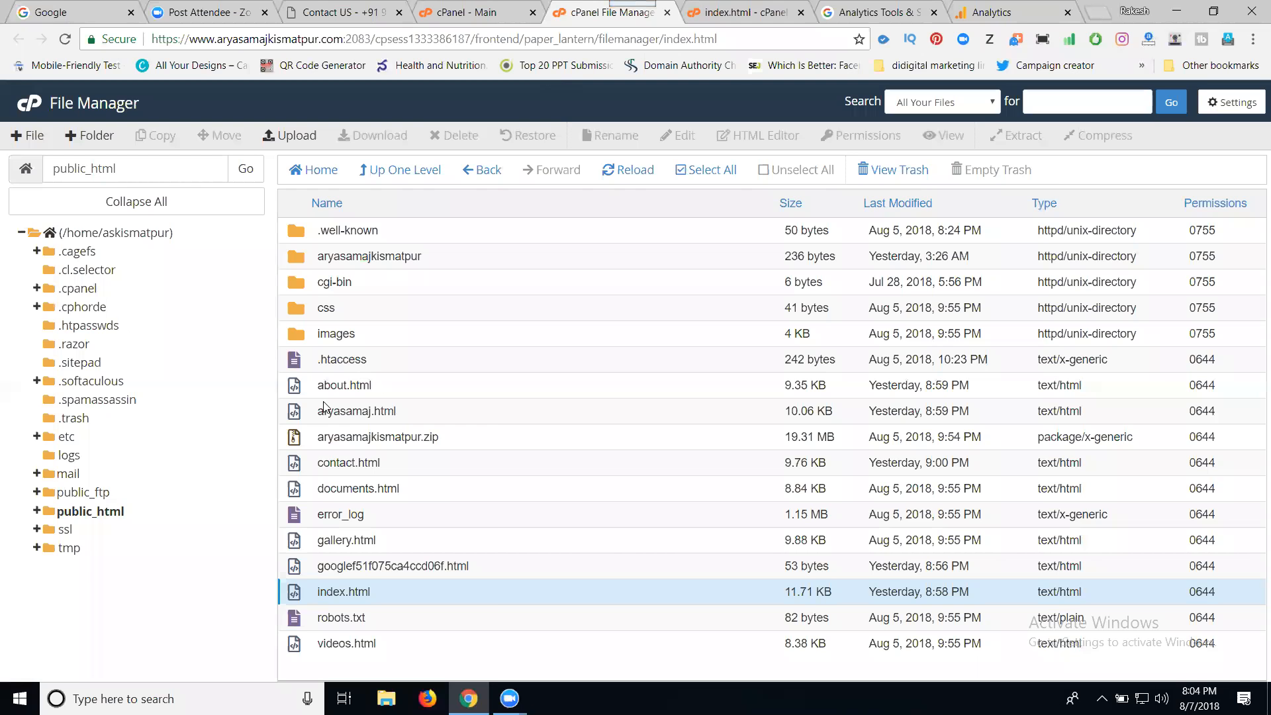
right_click(336, 462)
left_click(366, 498)
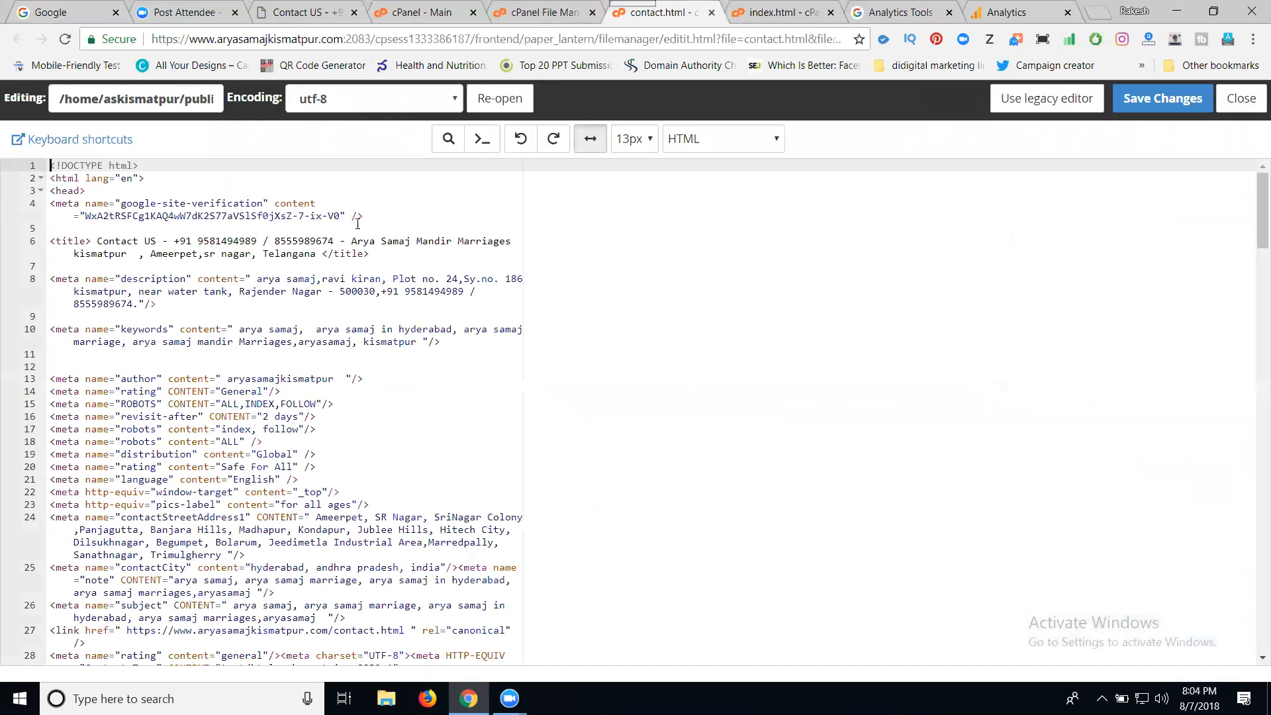
left_click(371, 216)
key("Return")
key("Return")
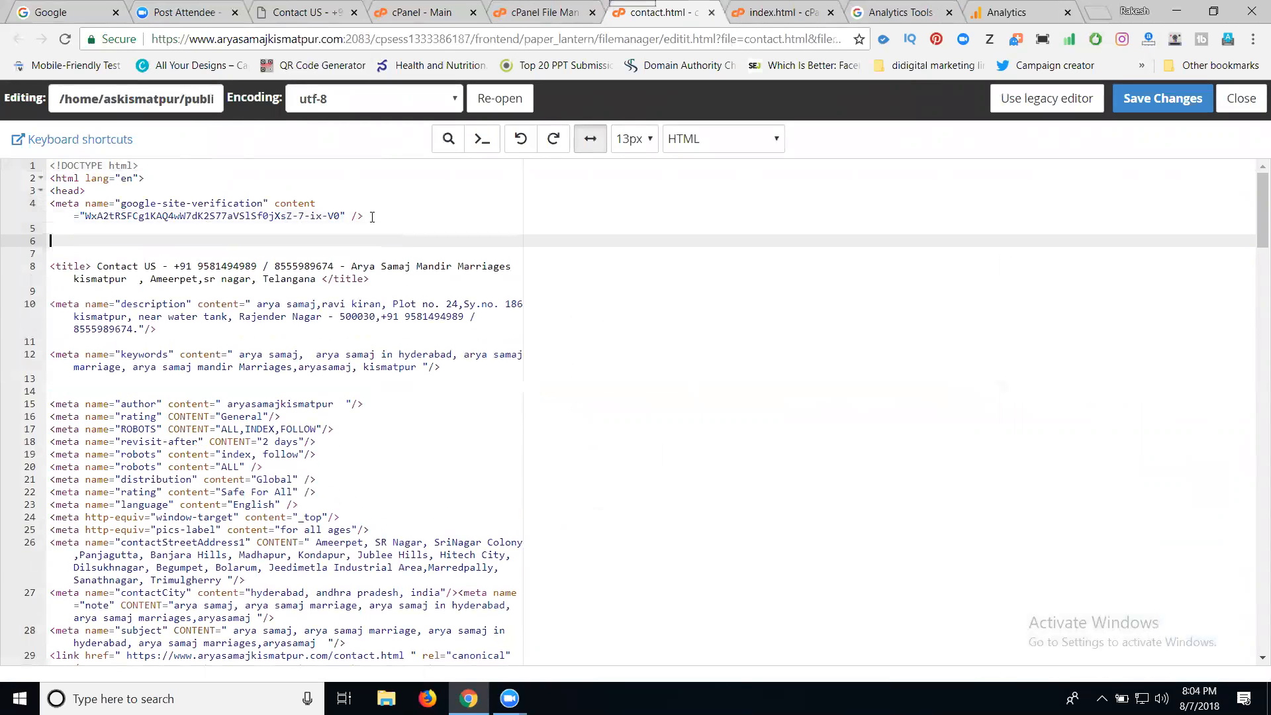
key("ctrl+v")
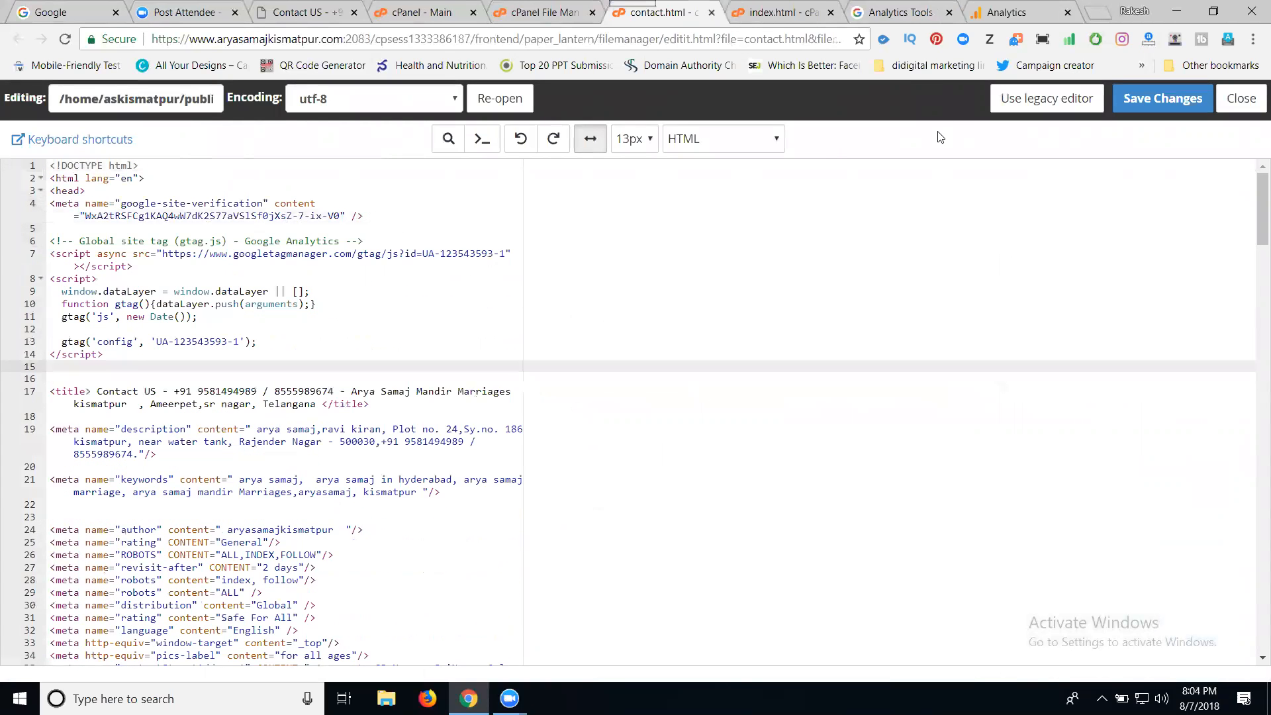
left_click(1150, 98)
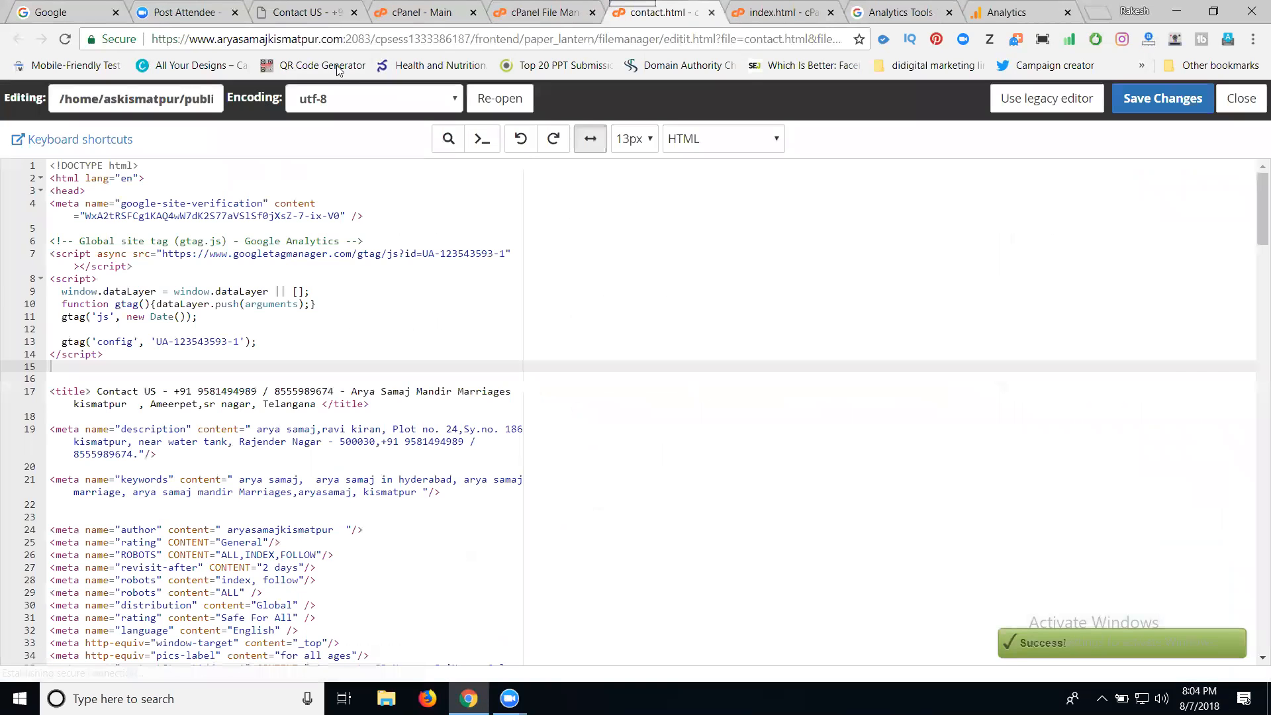
- Reload the website's Contact Us page and refresh the Real-Time Overview report in Analytics to check the page visit
left_click(295, 13)
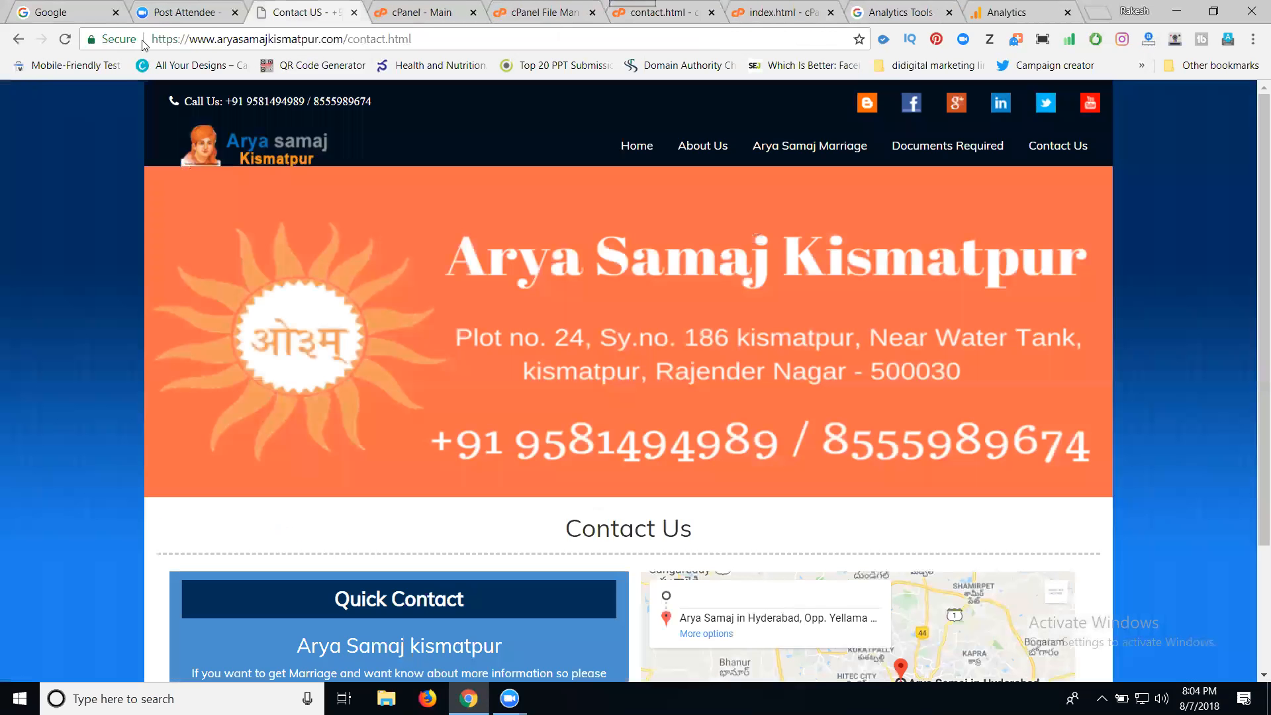
left_click(64, 39)
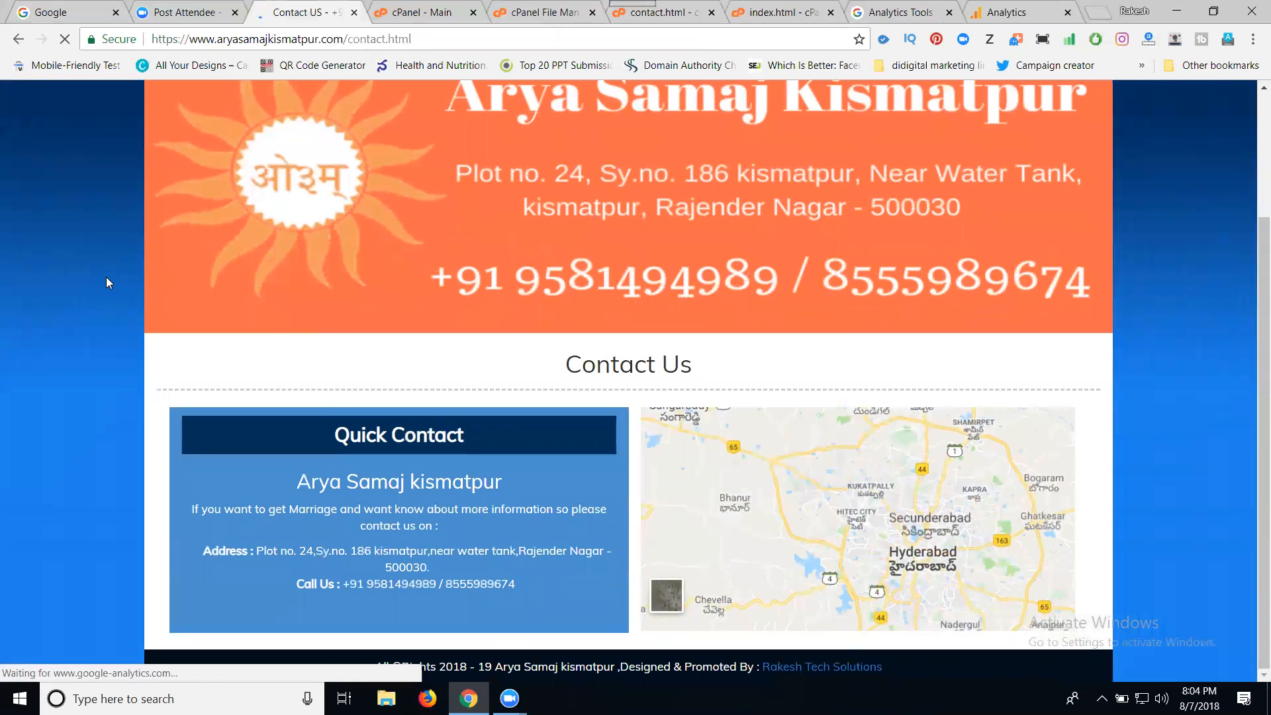
left_click(1006, 12)
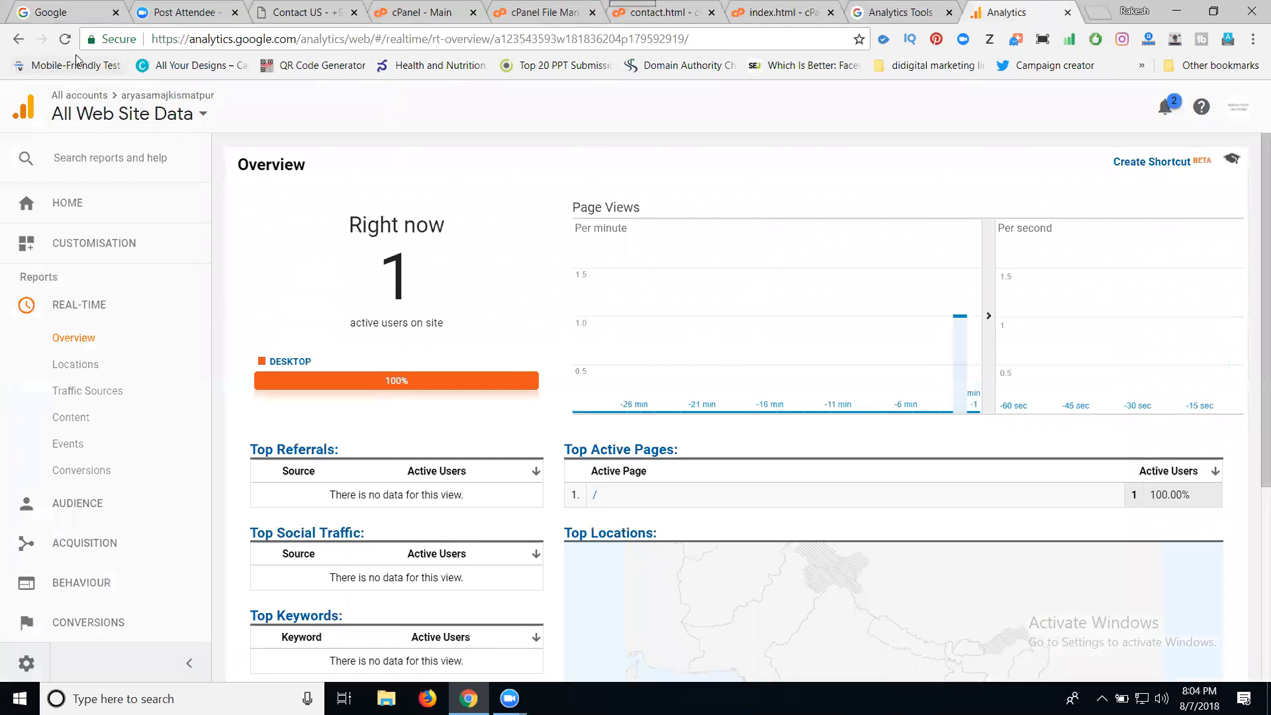
left_click(67, 39)
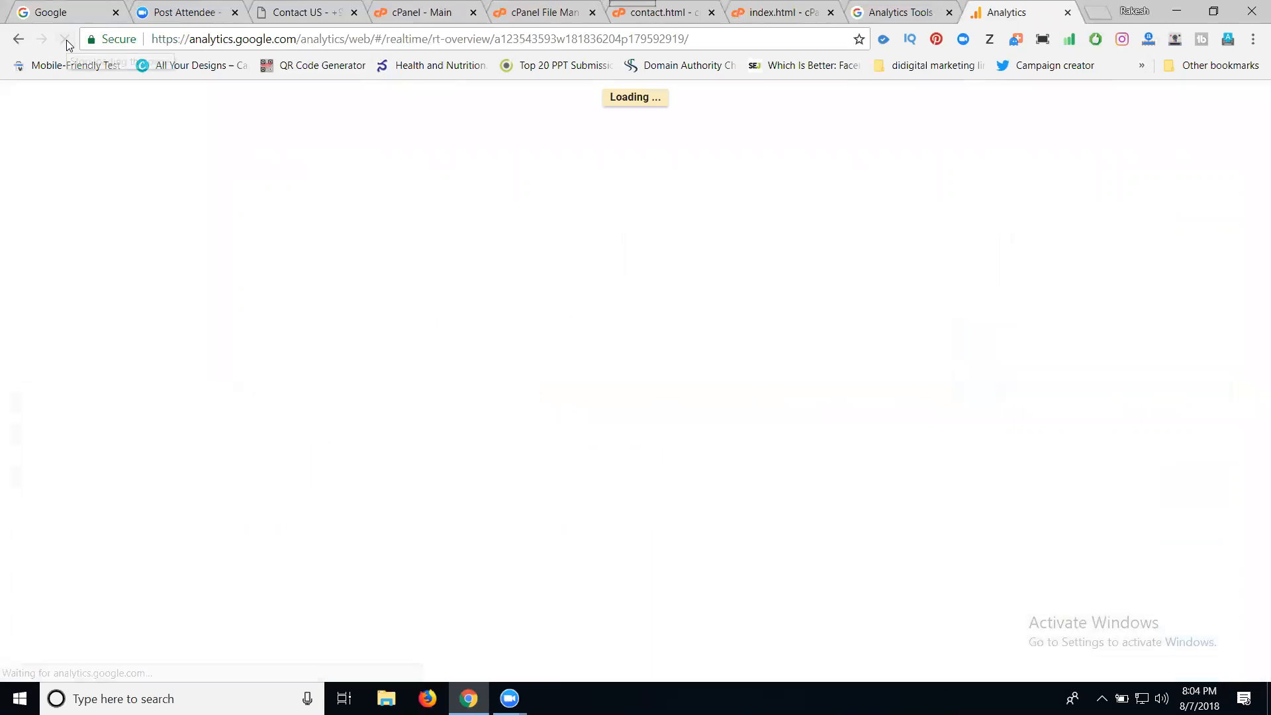
left_click(67, 42)
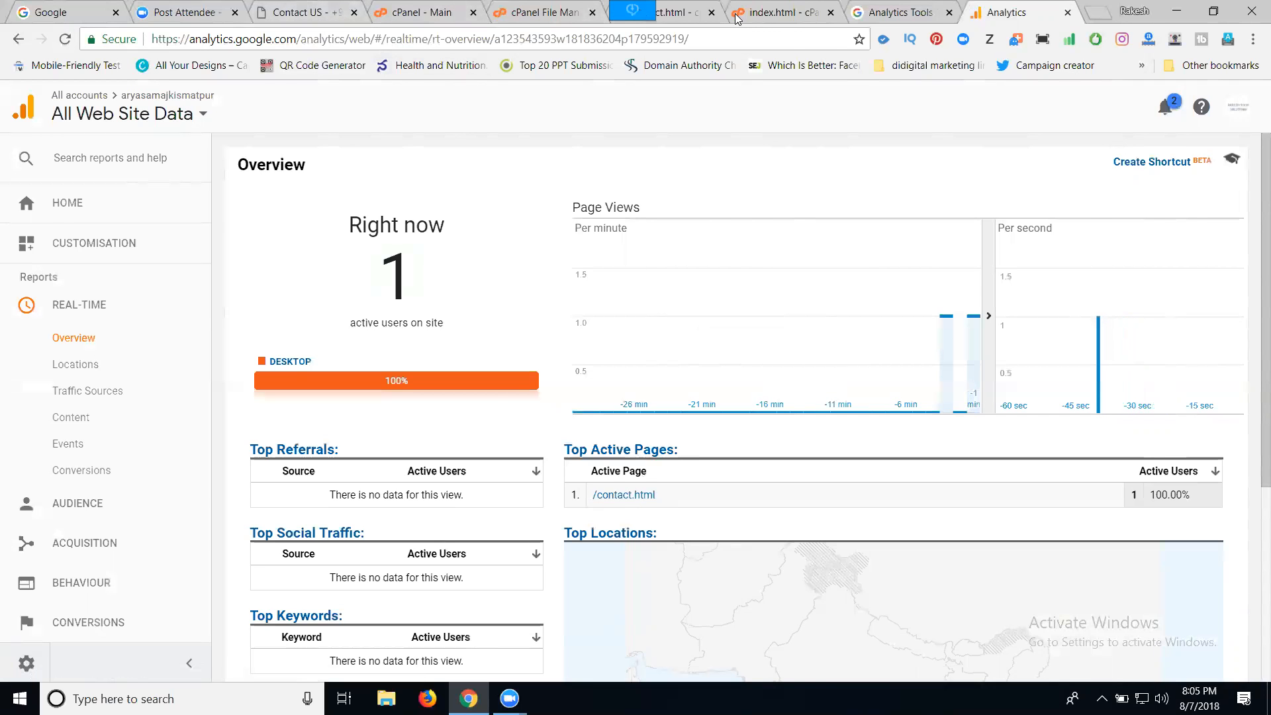
- Return to the contact.html code and highlight the tracking ID in the gtag config line
left_click(669, 12)
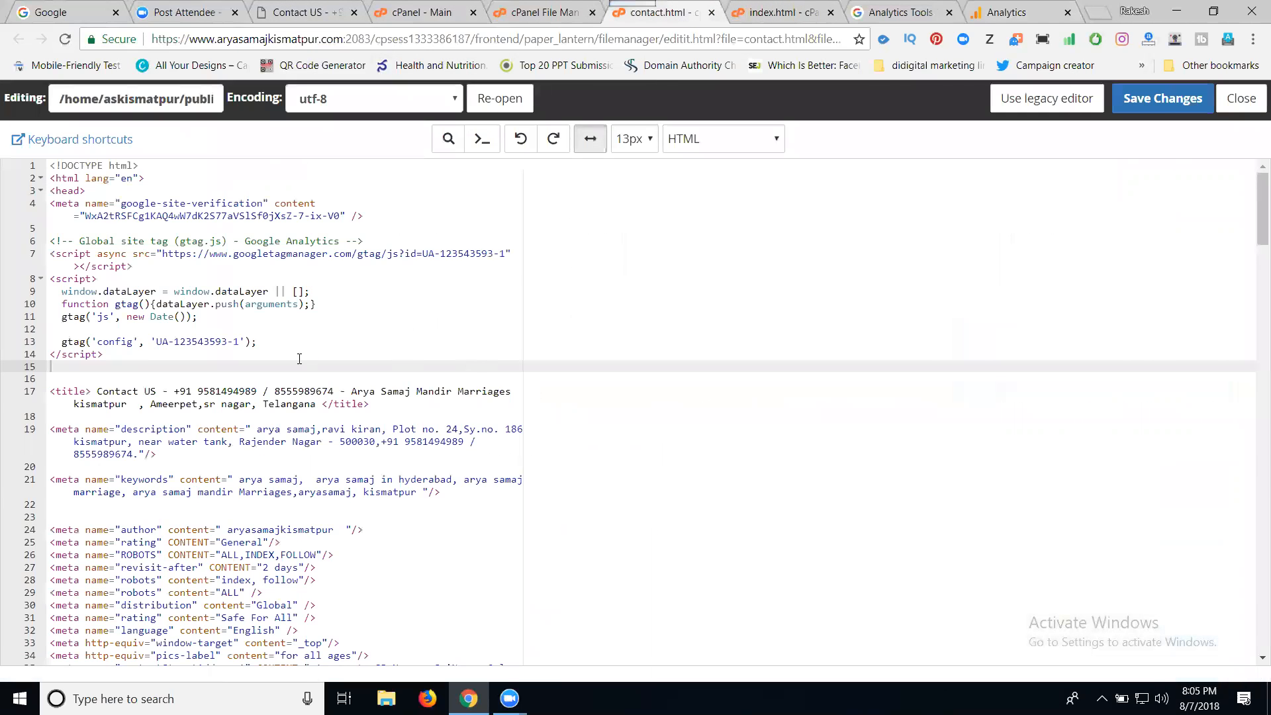
left_click_drag(156, 341, 240, 341)
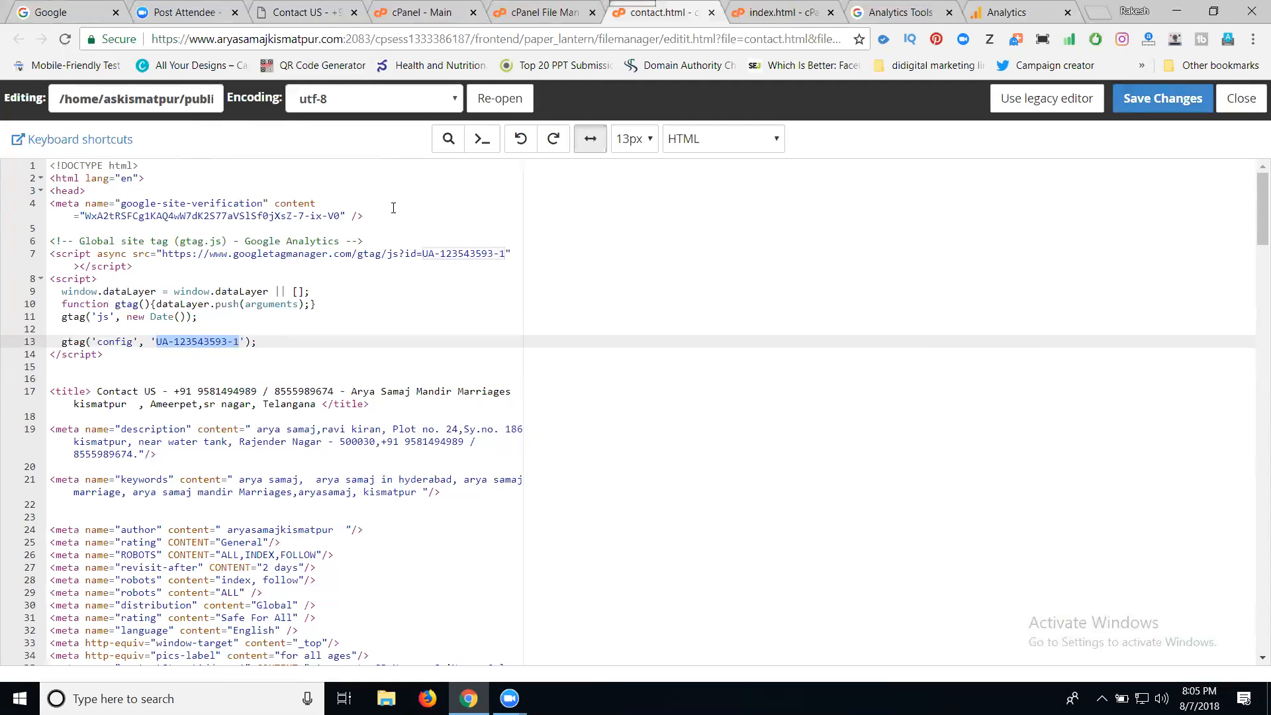
- Open about.html and aryasamaj.html from public_html in File Manager for editing
left_click(531, 14)
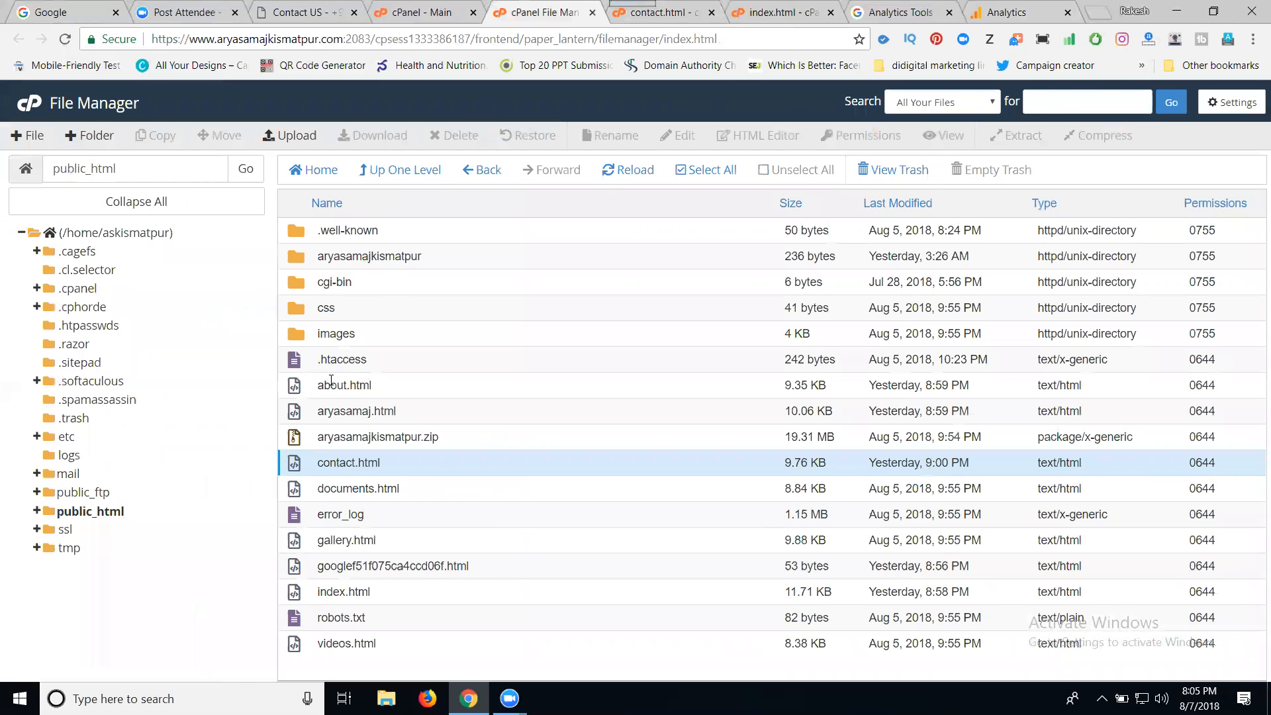
right_click(331, 381)
left_click(378, 445)
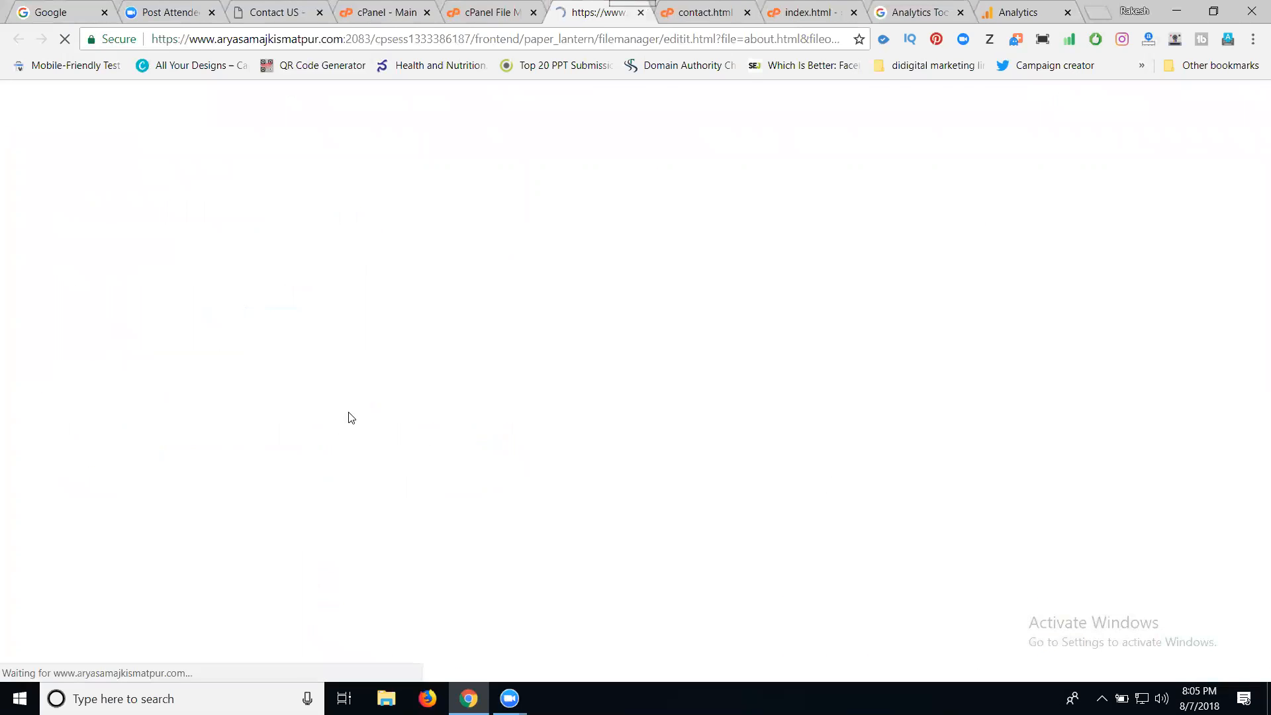
left_click(490, 12)
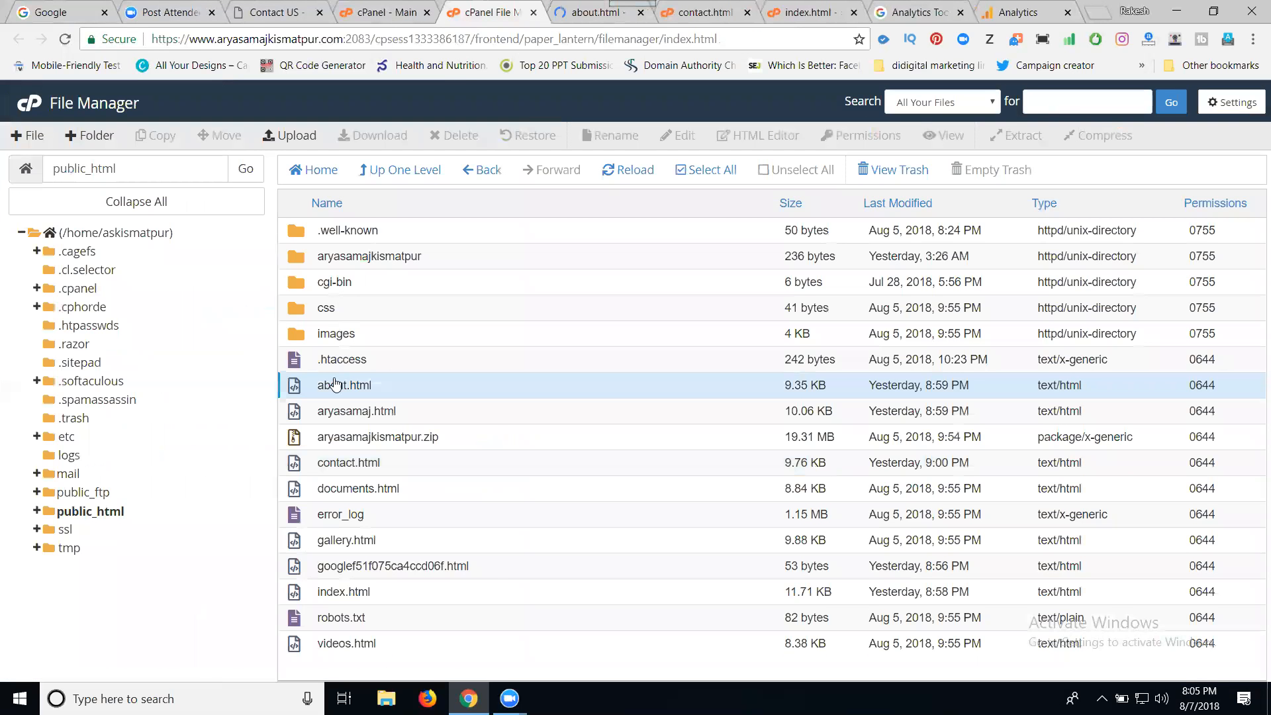
right_click(335, 418)
left_click(374, 478)
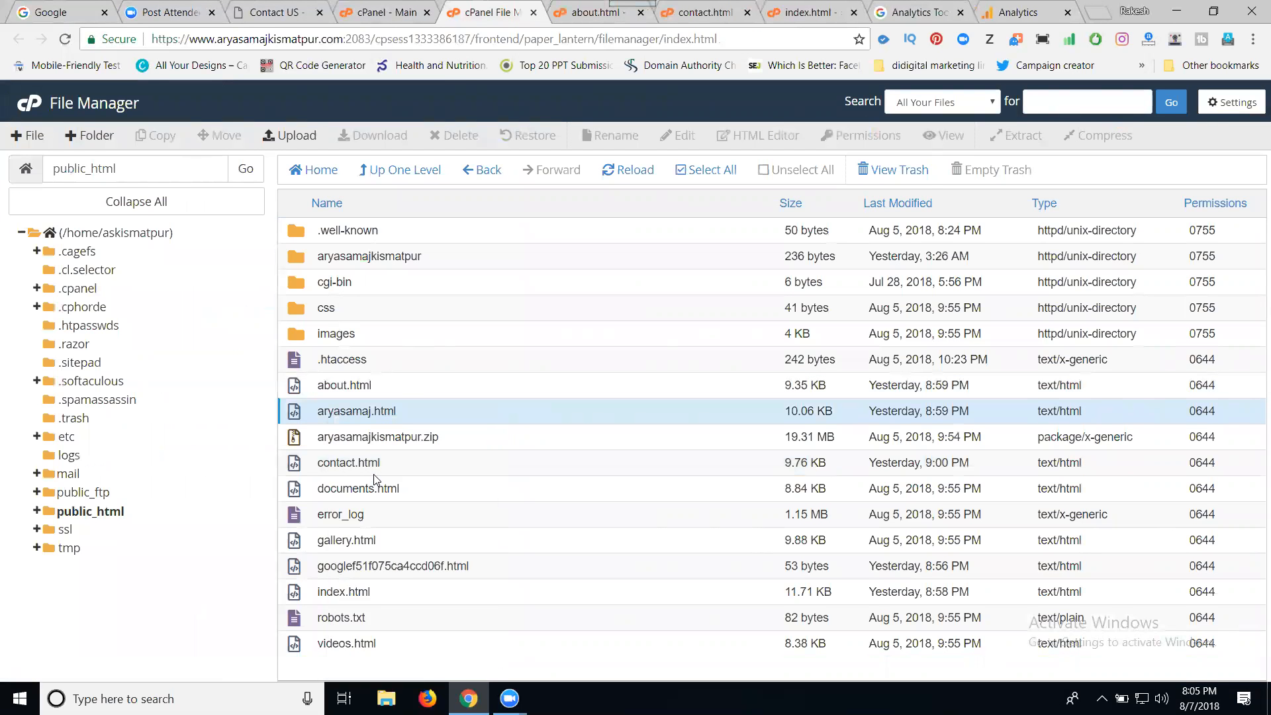
- Open documents.html for editing, paste the Global Site Tag on the empty line below the opening head tag, and save the file
left_click(434, 12)
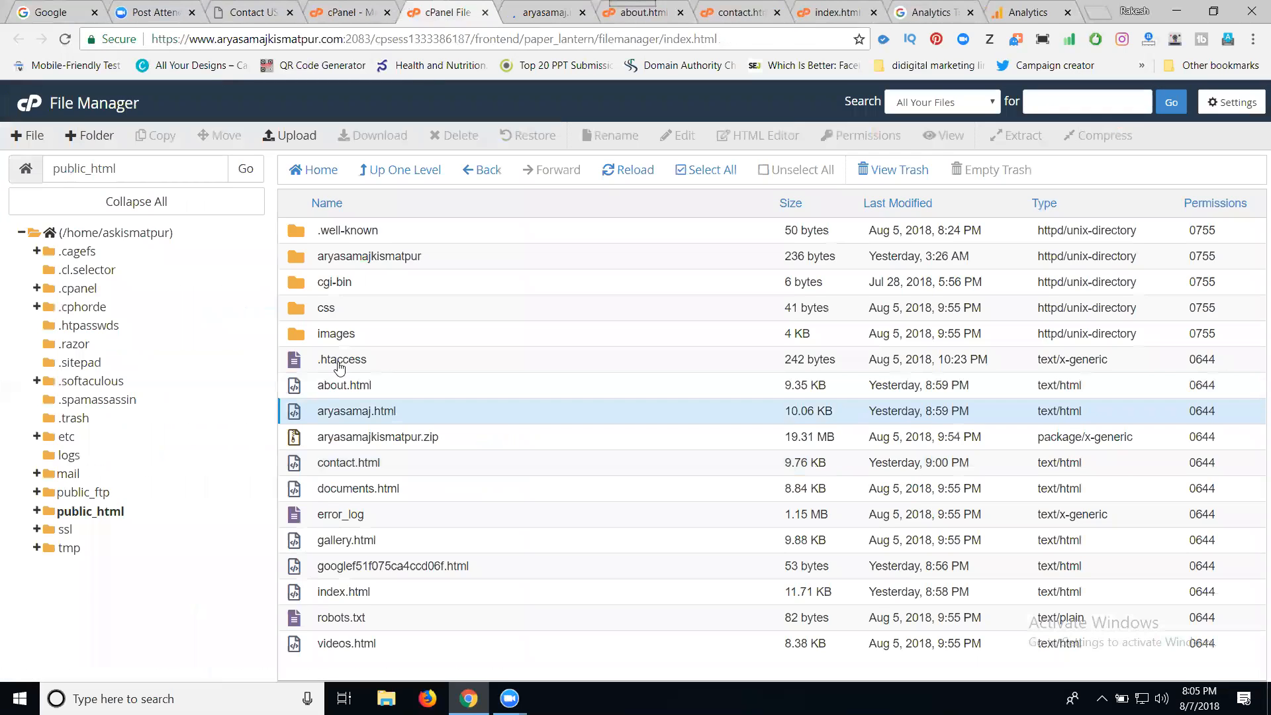
right_click(351, 489)
left_click(384, 407)
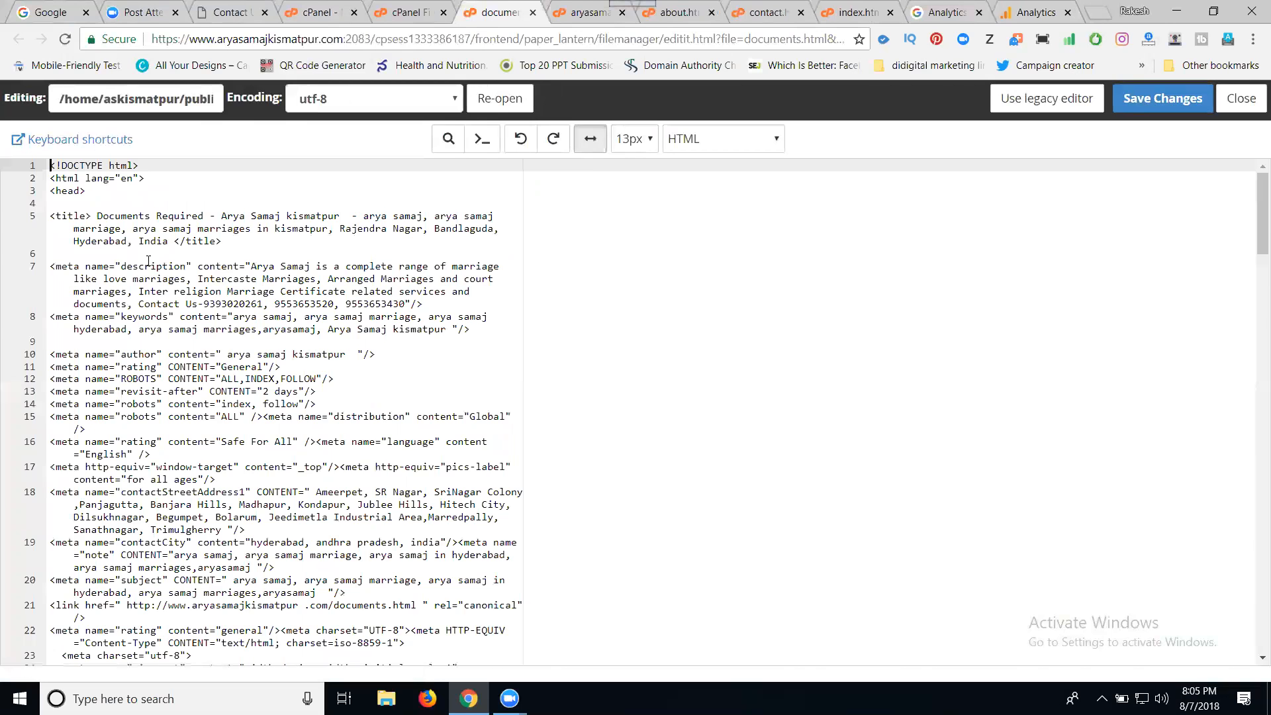
left_click(123, 202)
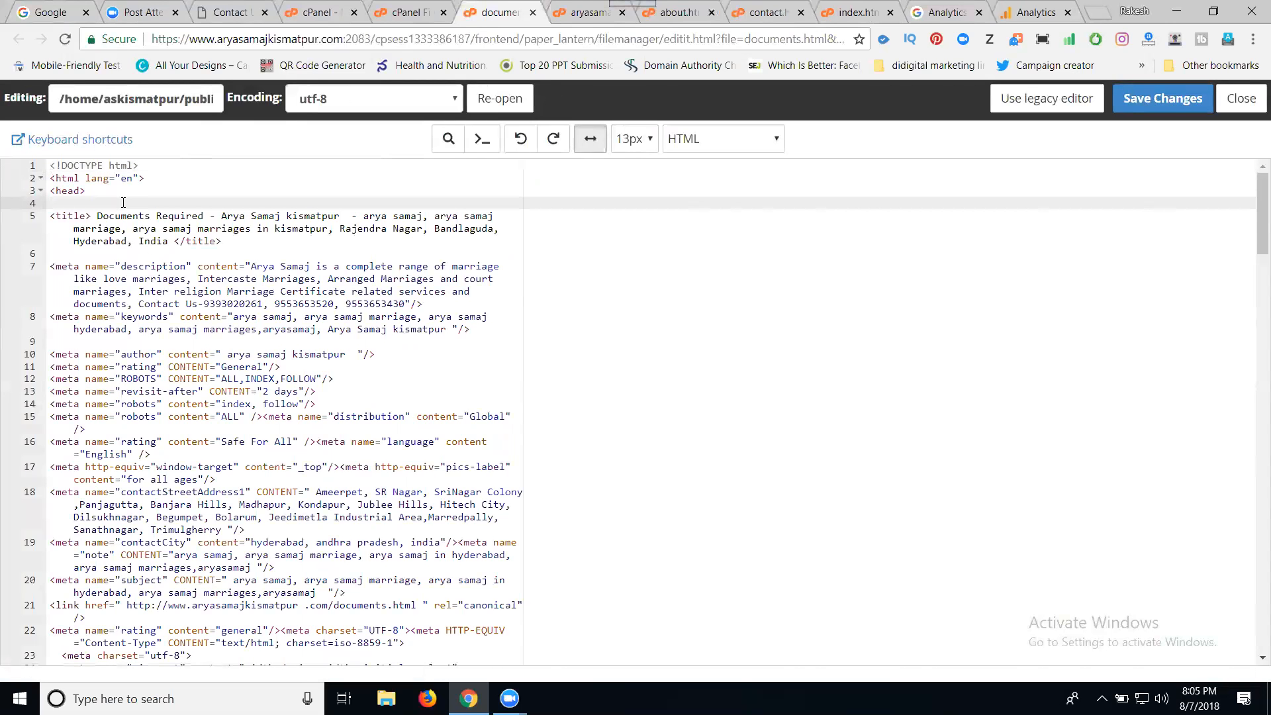
key("ctrl+v")
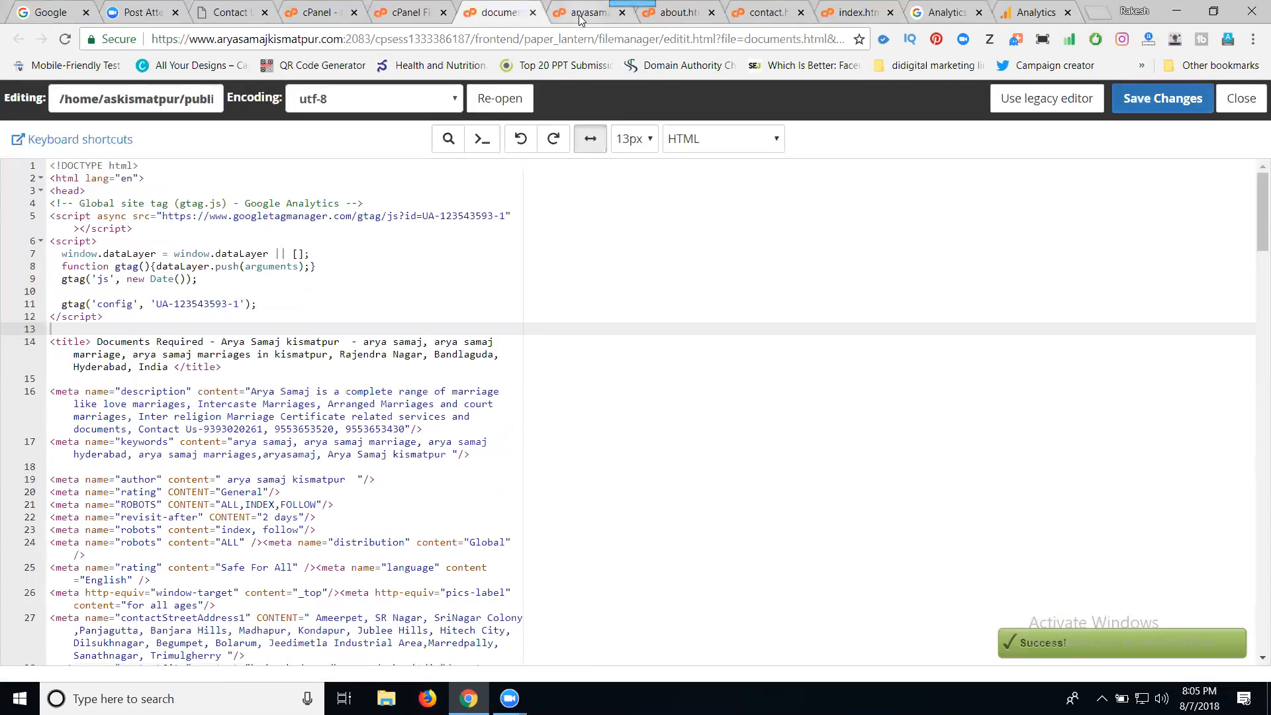
- Paste the Global Site Tag below the google-site-verification meta tag in aryasamaj.html and save the file
left_click(578, 13)
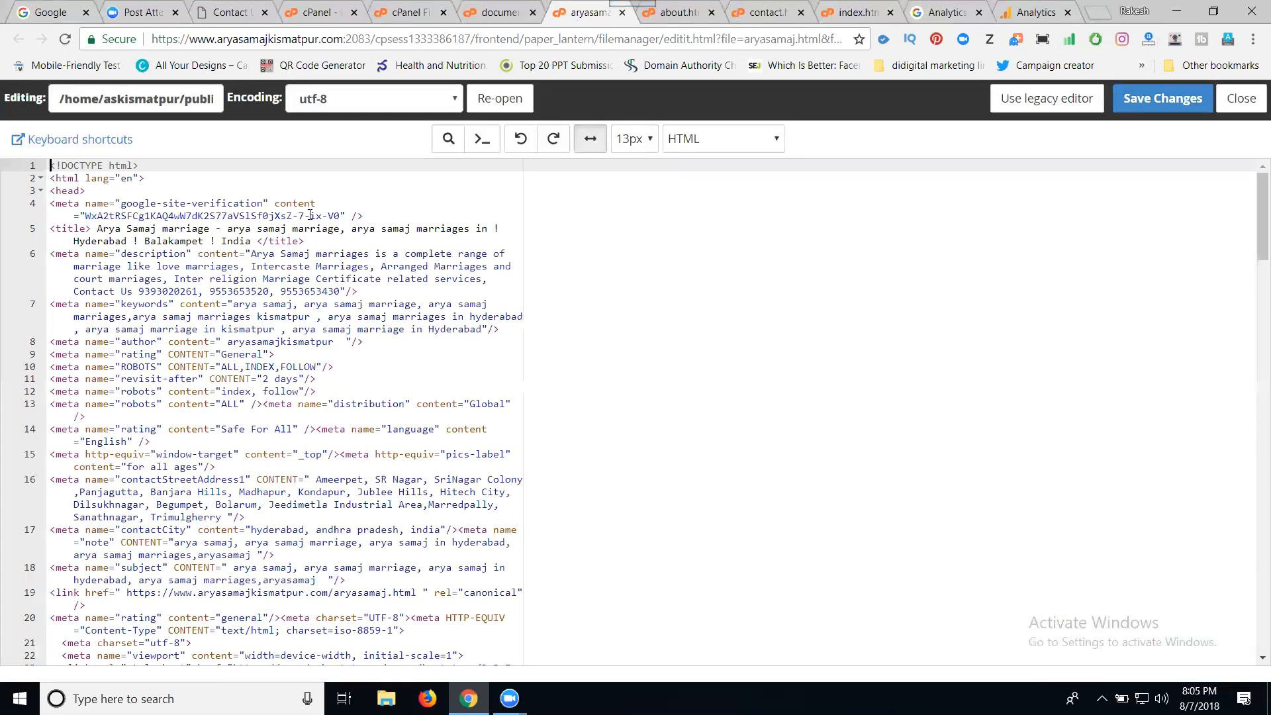
left_click(376, 215)
key("Return")
key("Return")
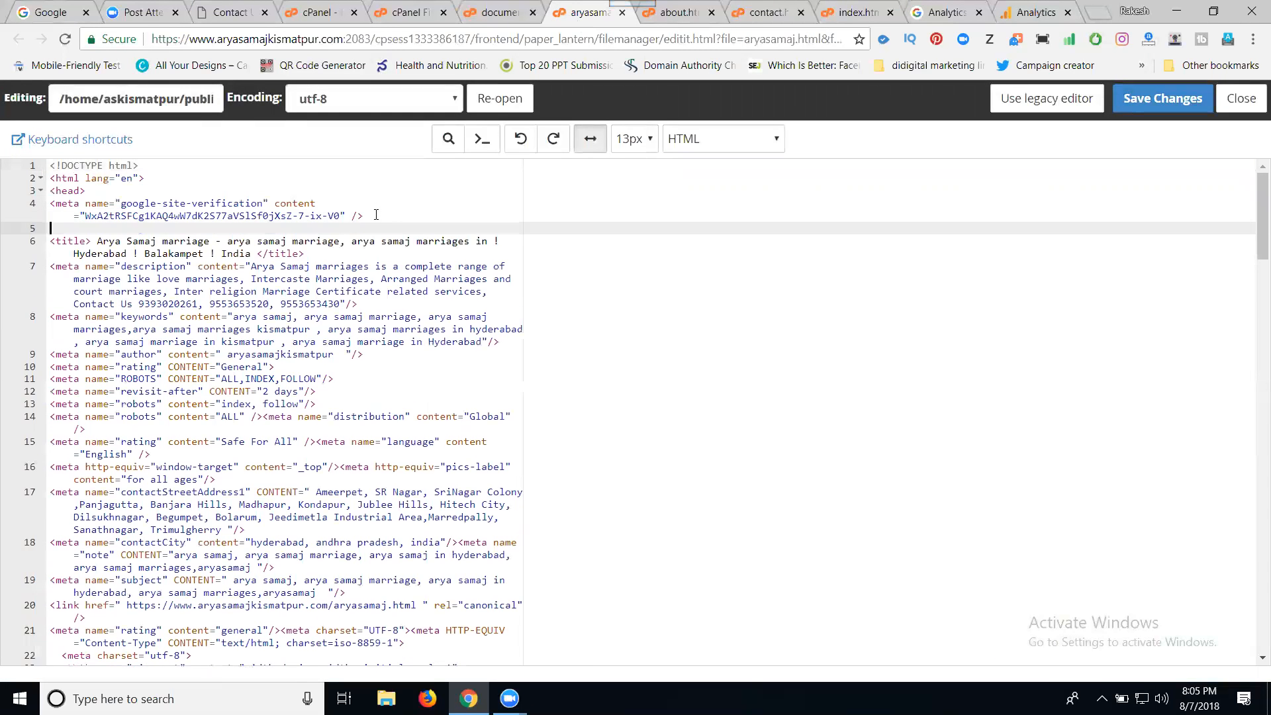
key("ctrl+v")
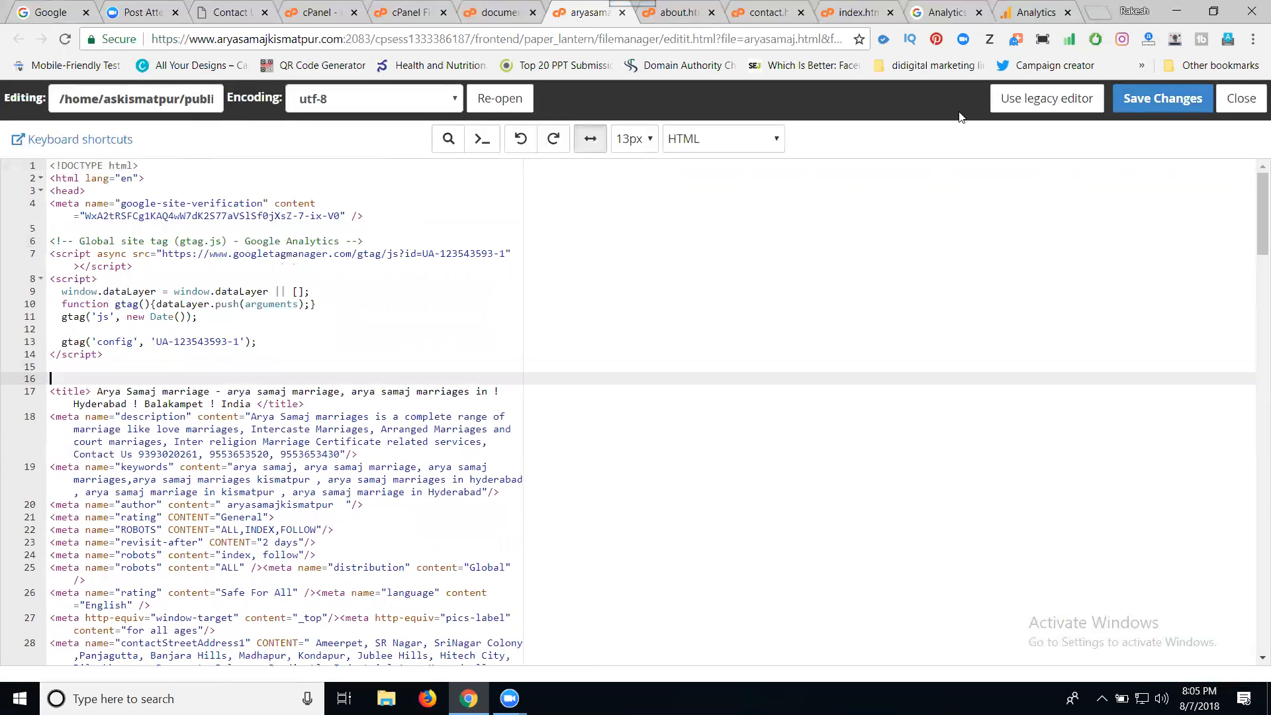
left_click(1163, 99)
- Paste the Global Site Tag below the google-site-verification meta tag in about.html and save the file
left_click(674, 13)
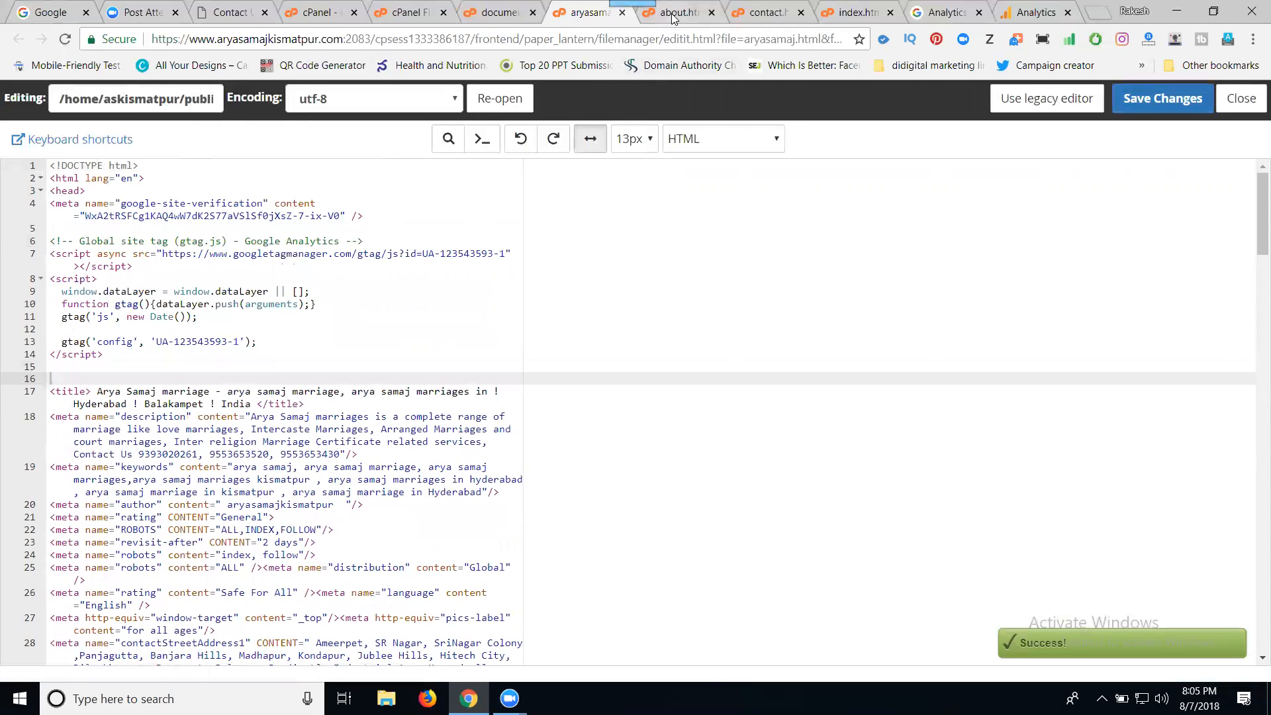
left_click(373, 213)
key("Return")
key("Return")
key("ctrl+v")
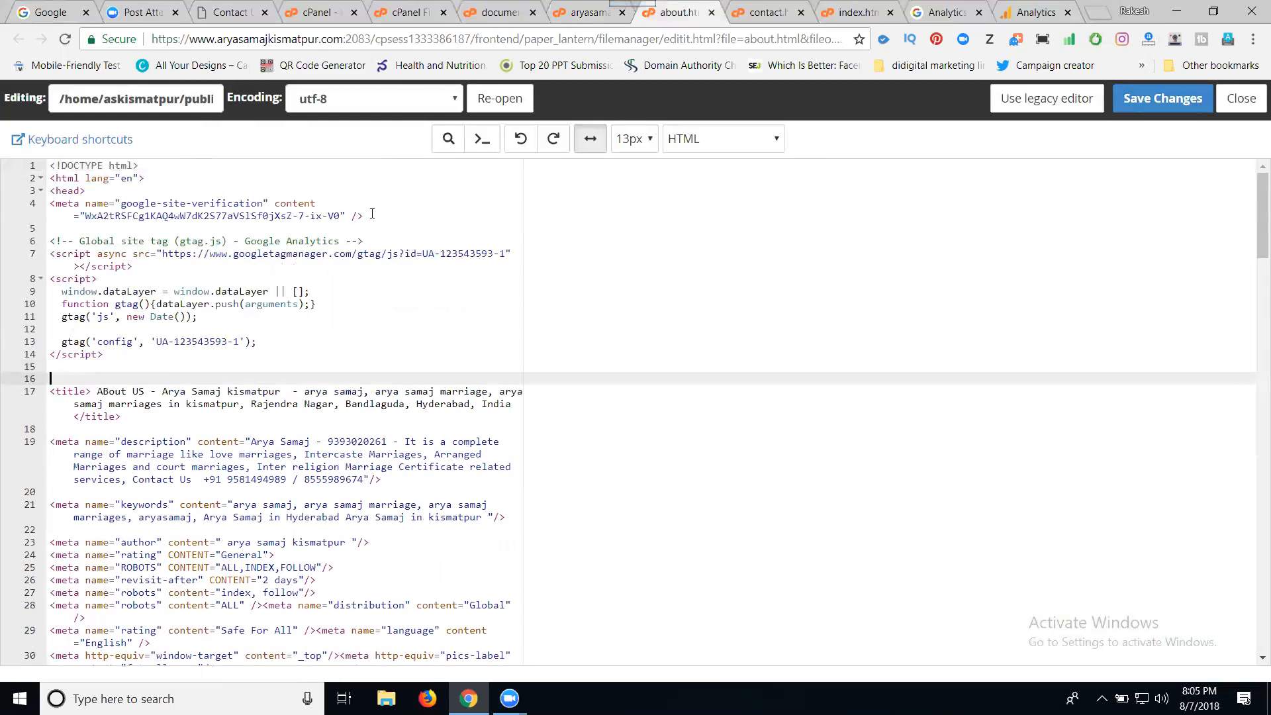
left_click(1153, 116)
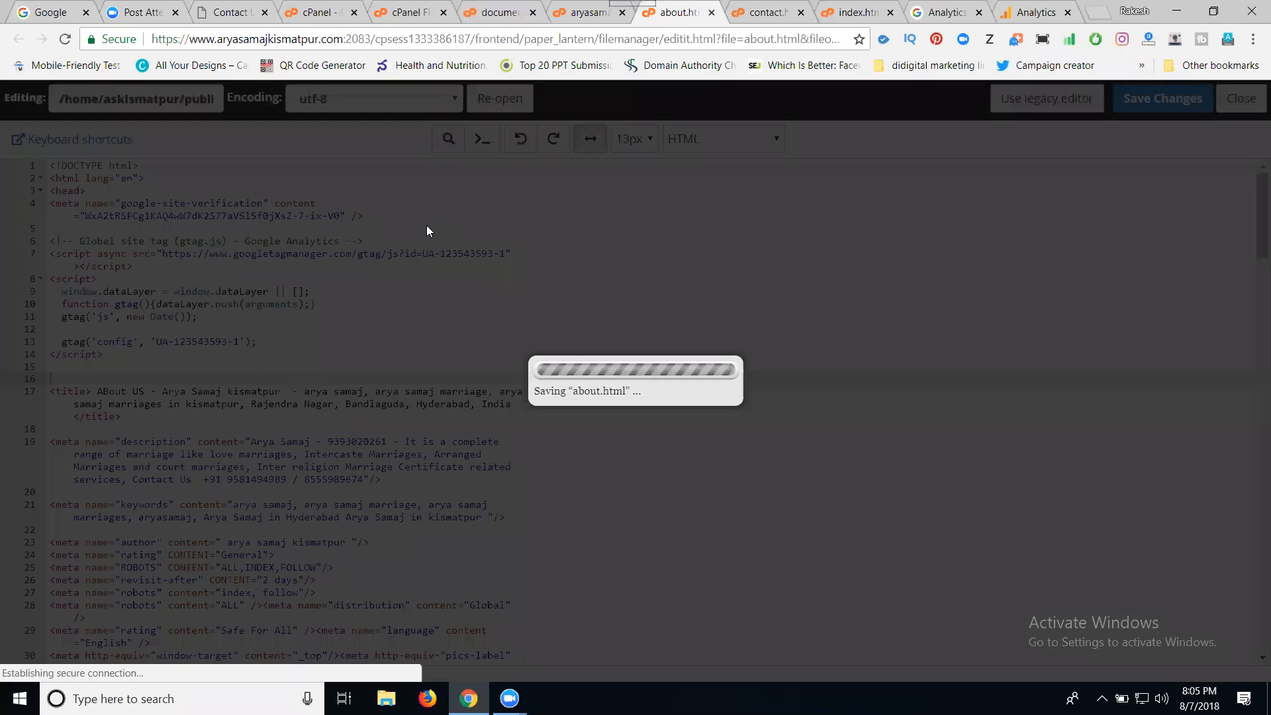
- Copy the google-site-verification meta tag from about.html into documents.html between the tracking script and the title, and save the file
left_click(24, 208)
key("ctrl+c")
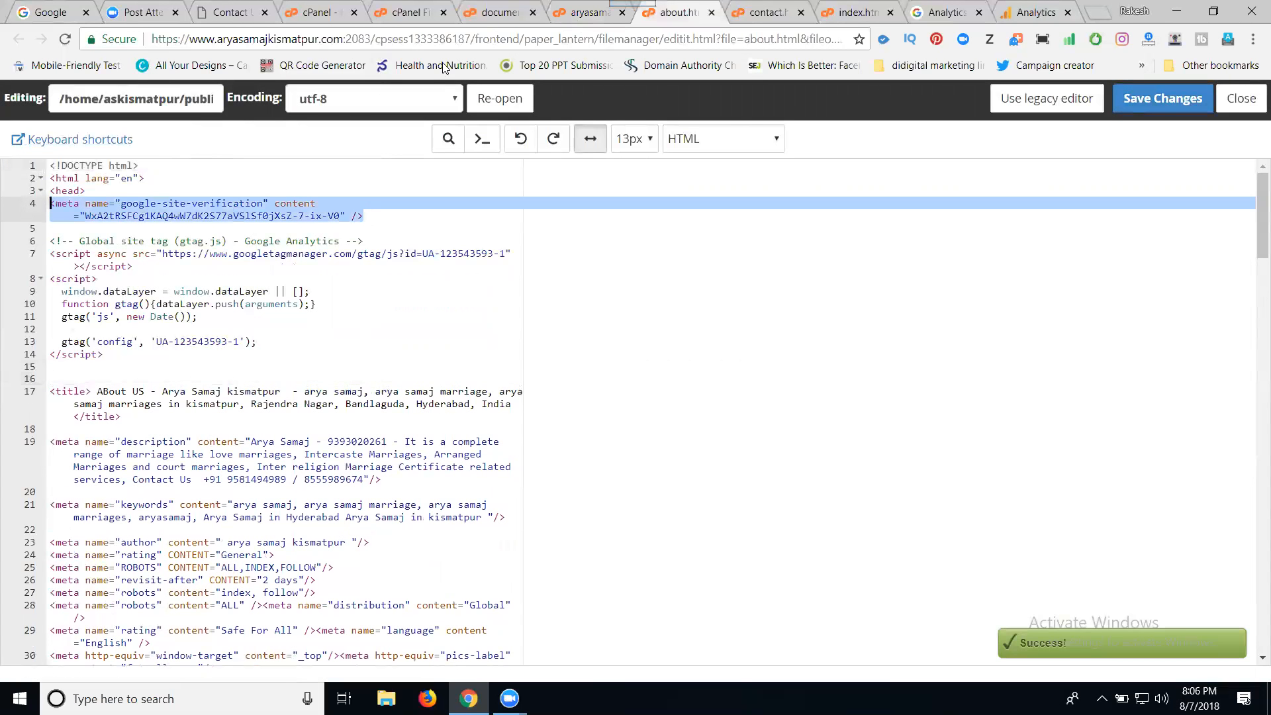
left_click(490, 13)
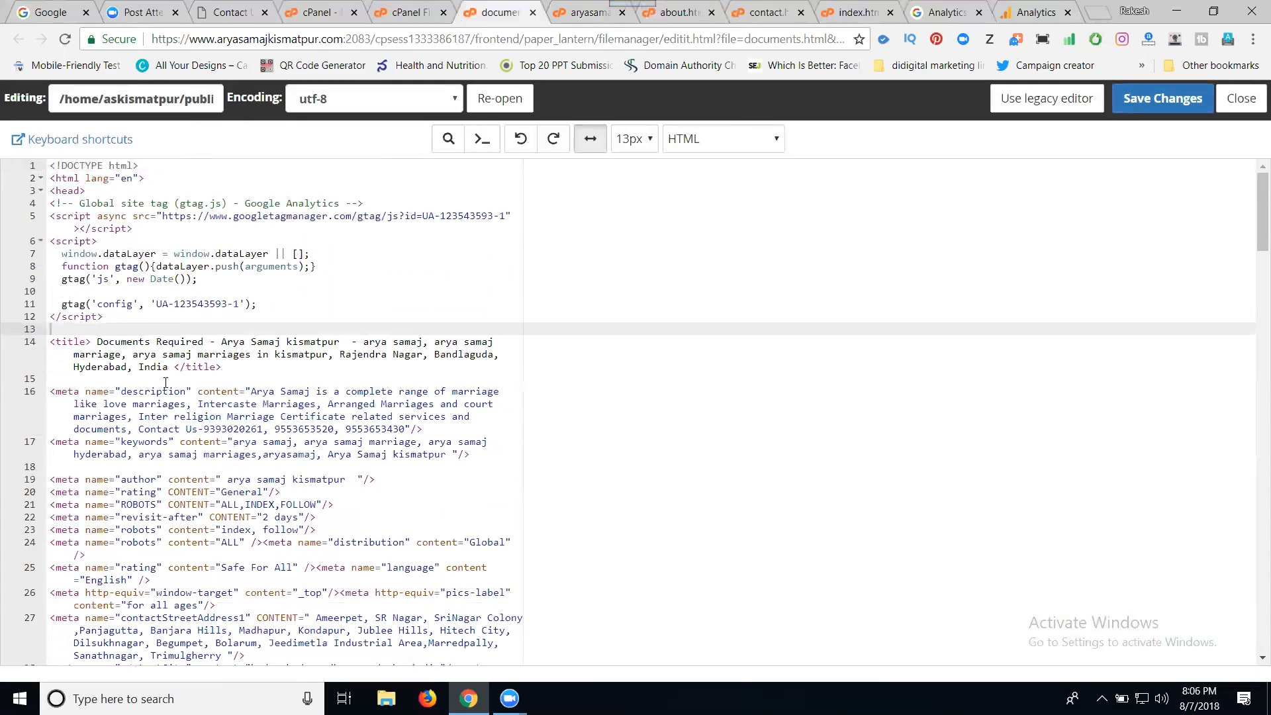
key("ctrl+v")
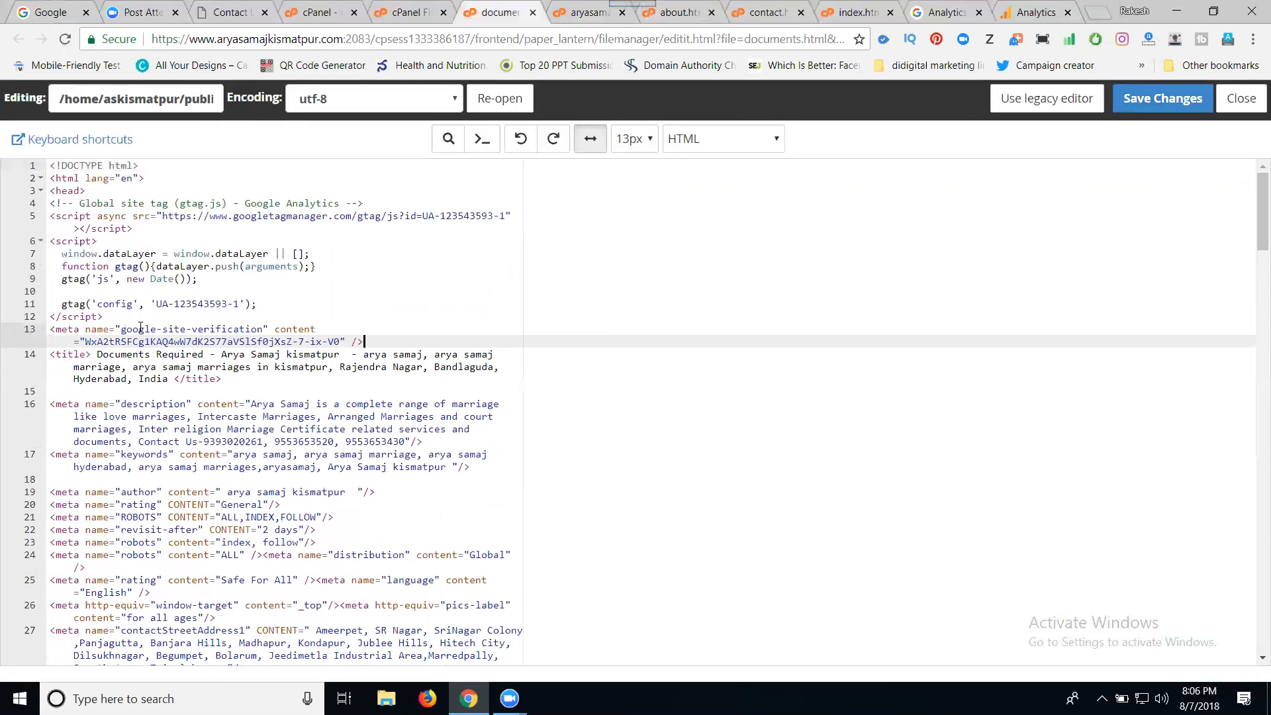
key("Return")
left_click(1168, 111)
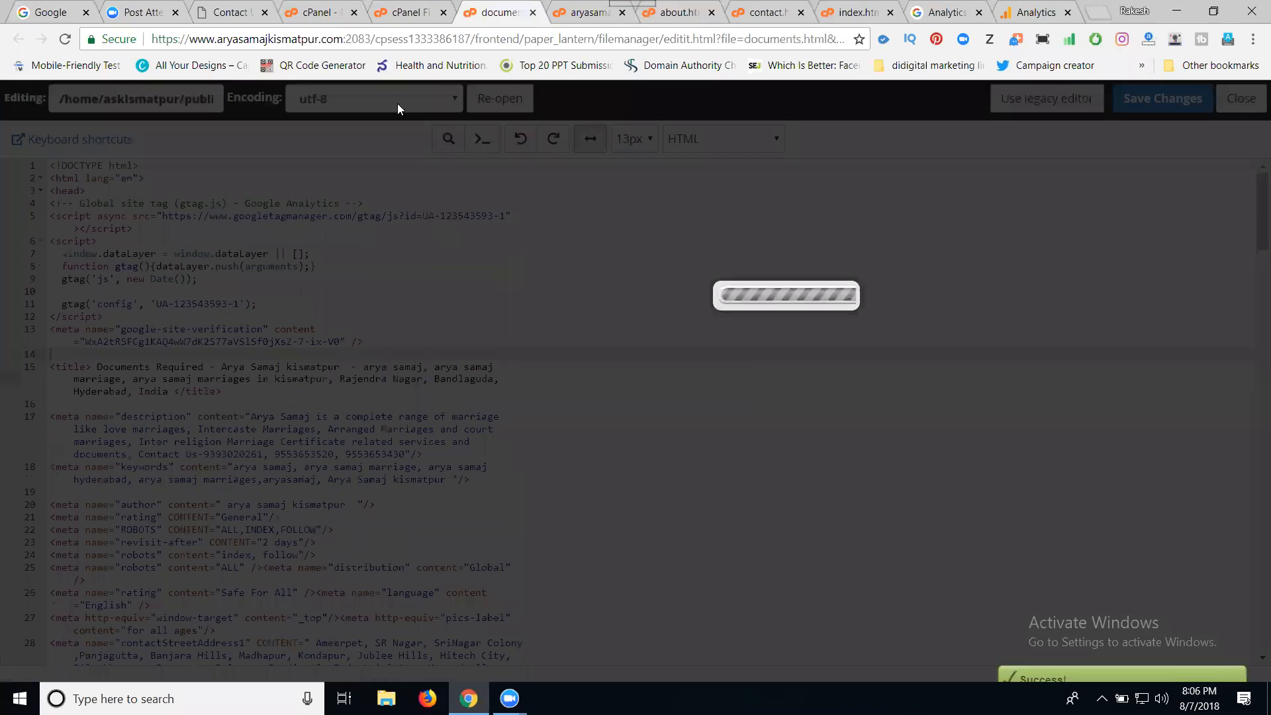
- Visit the website's Documents Required page, and reload the Google Analytics Real-Time Overview to check that the visit is tracked
left_click(231, 13)
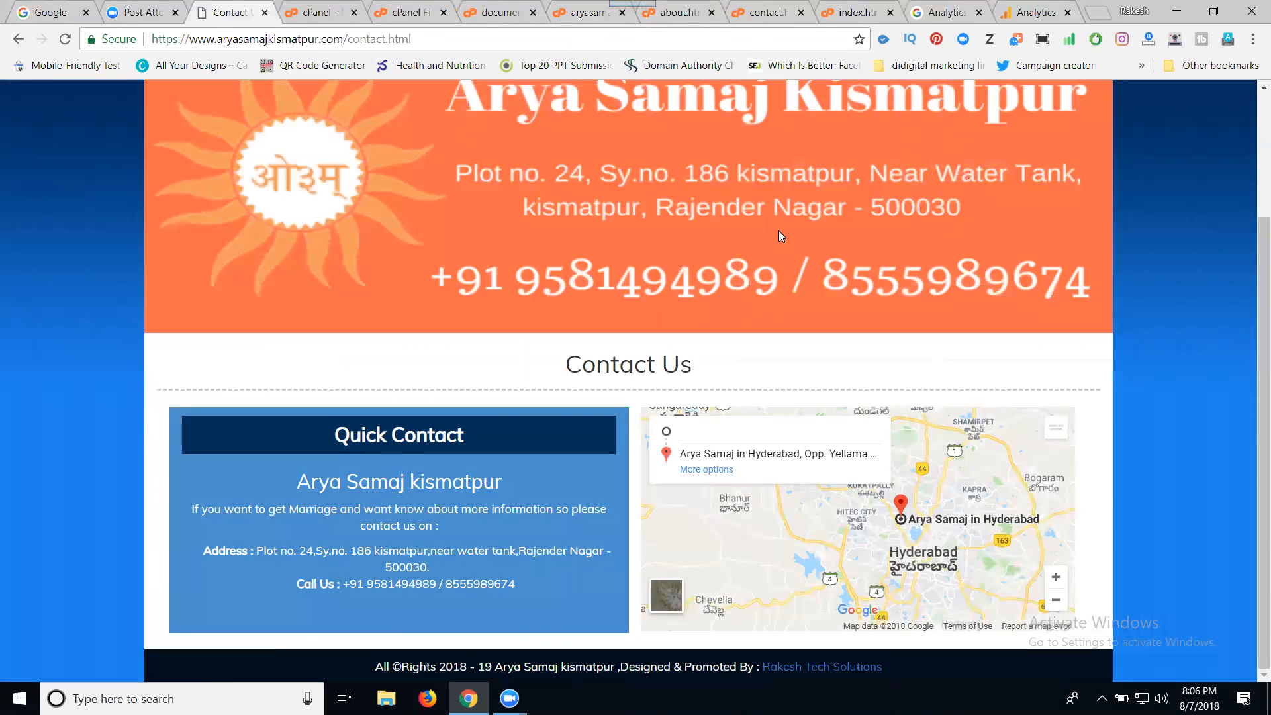
scroll(795, 211, "up", 3)
left_click(916, 147)
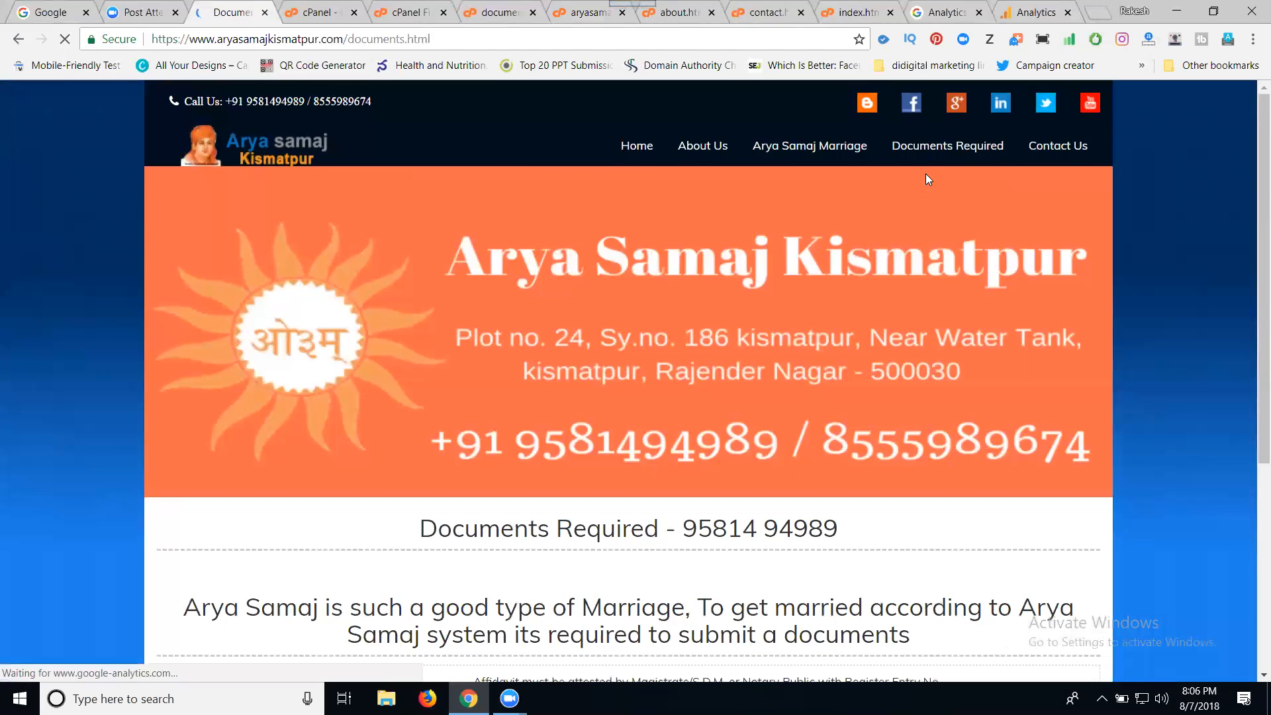
left_click(1023, 13)
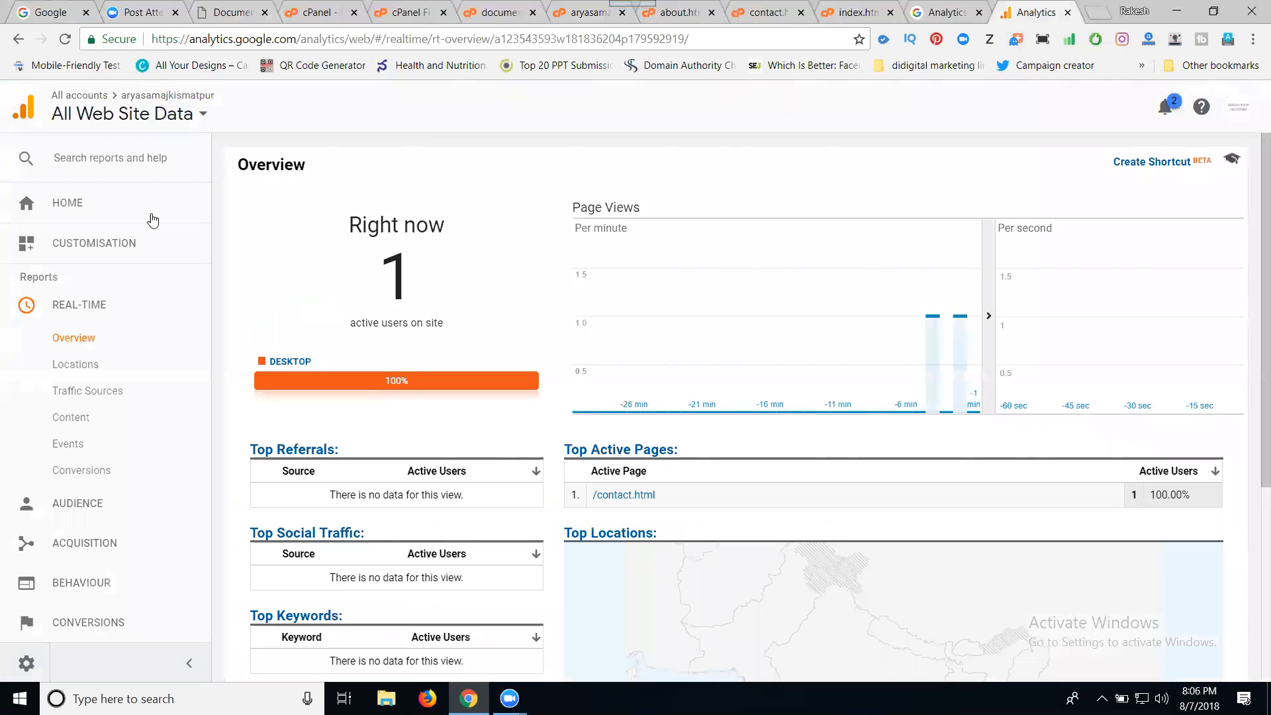
left_click(68, 39)
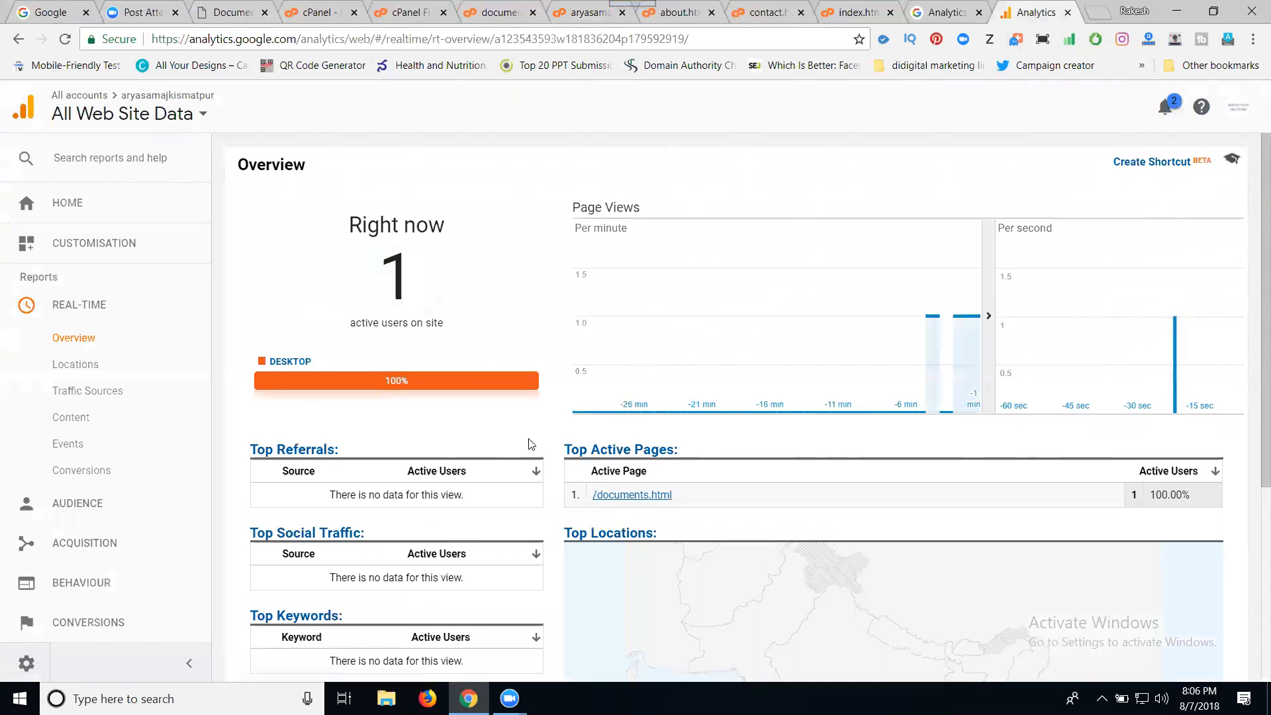
- Visit the website's About Us page, and reload the Google Analytics Real-Time Overview to check its active page
left_click(224, 18)
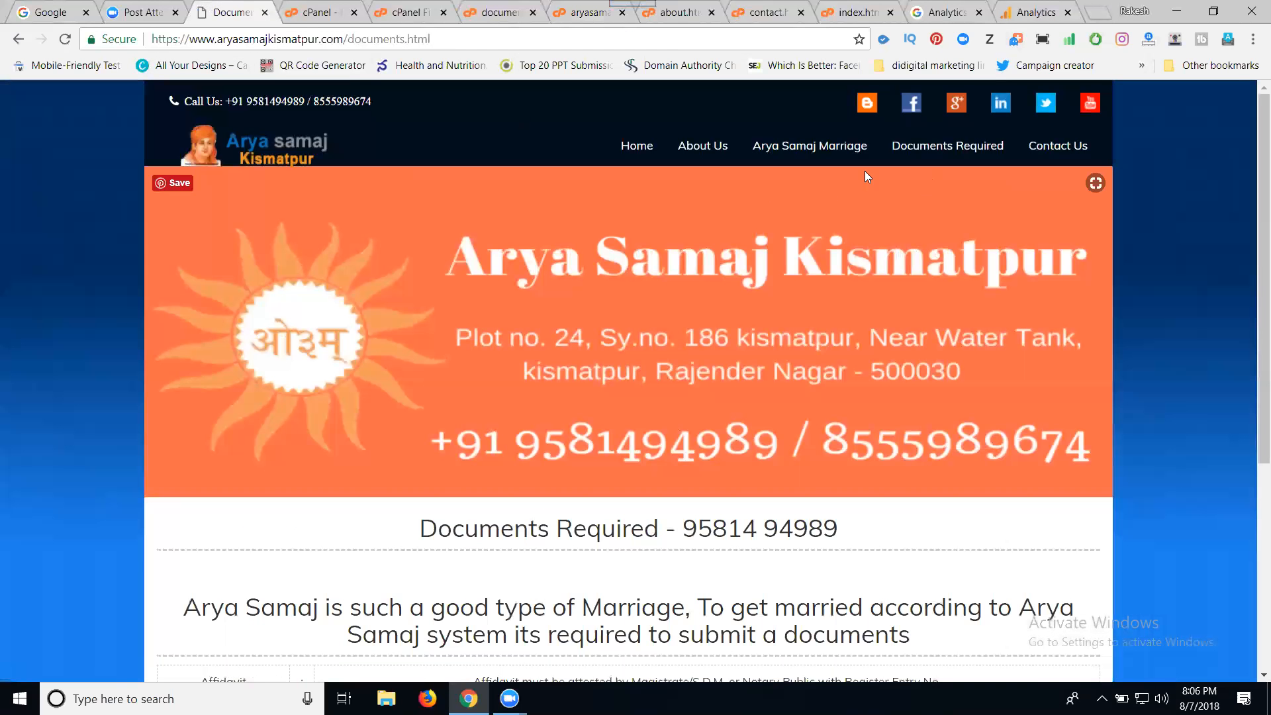
left_click(708, 152)
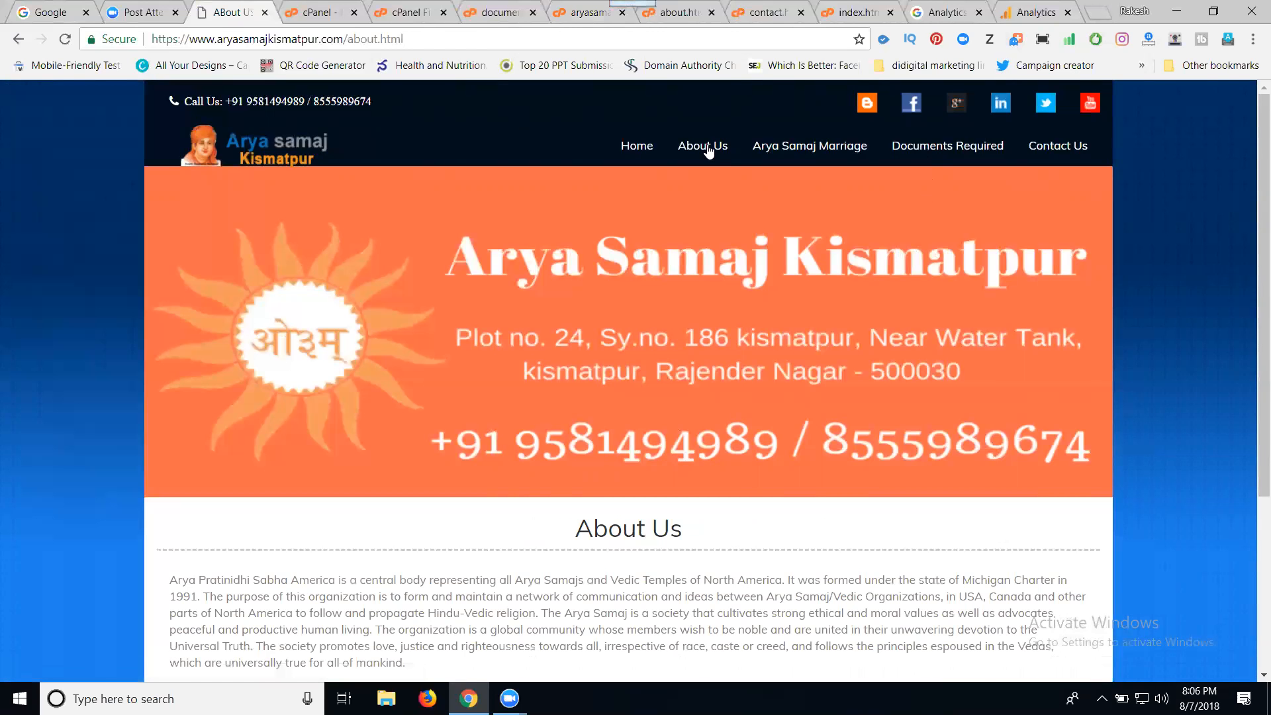
left_click(1041, 6)
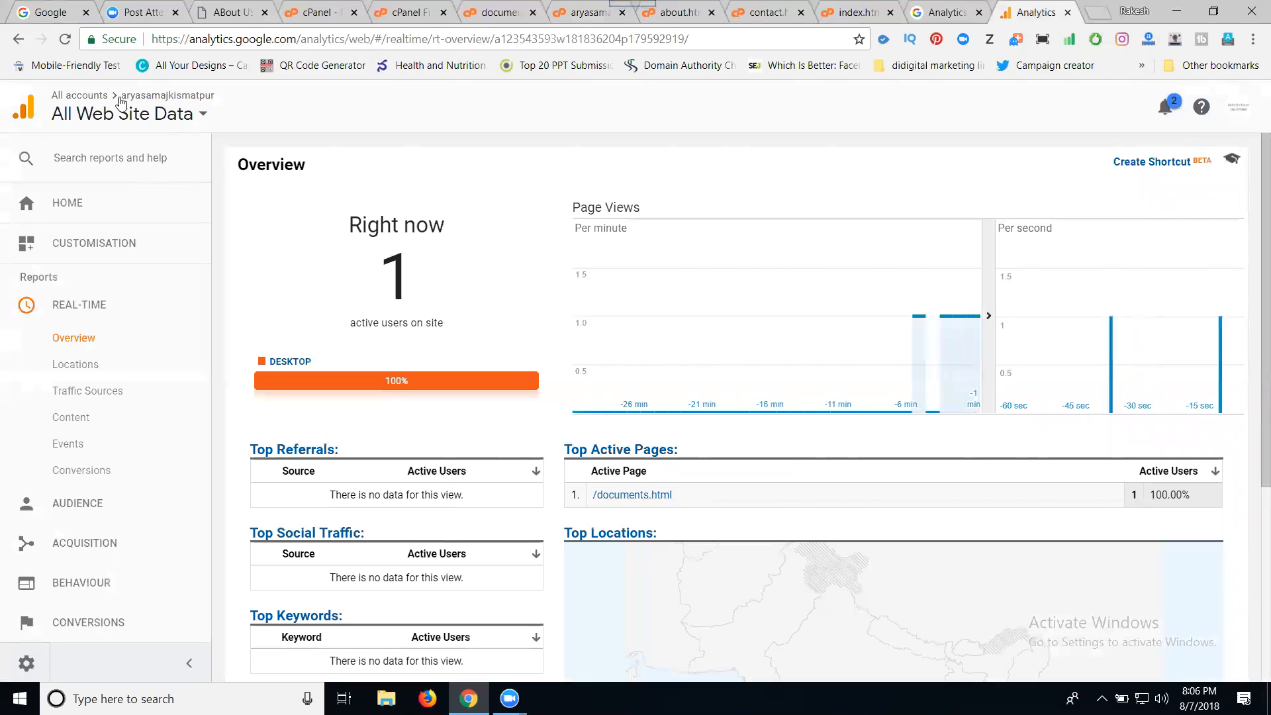
left_click(65, 41)
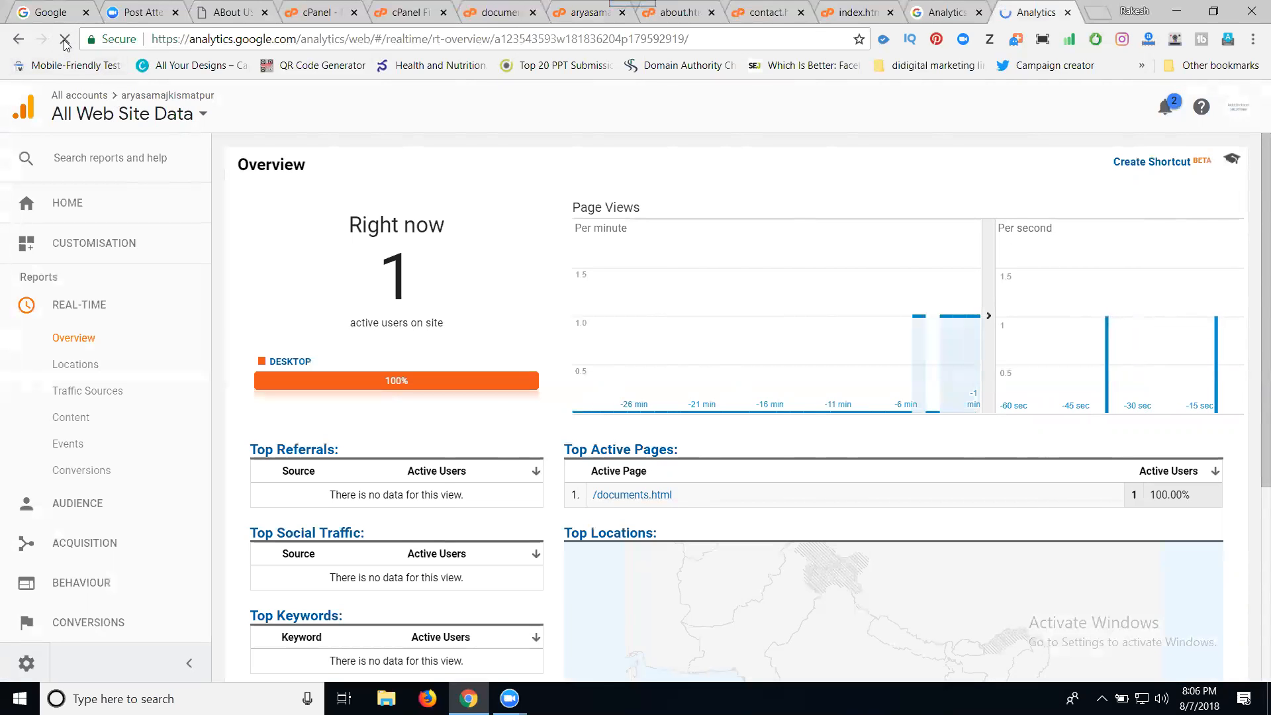